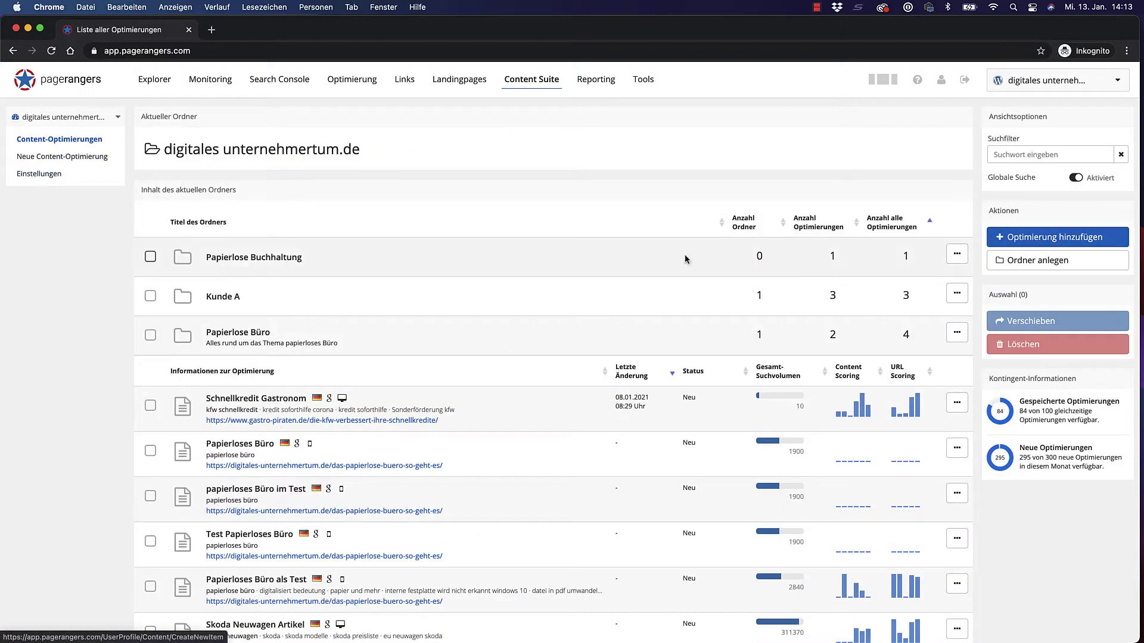
Start a new content optimization titled "Papierloses Büro als Test" in the folder [Oberste Ebene].
click(1047, 238)
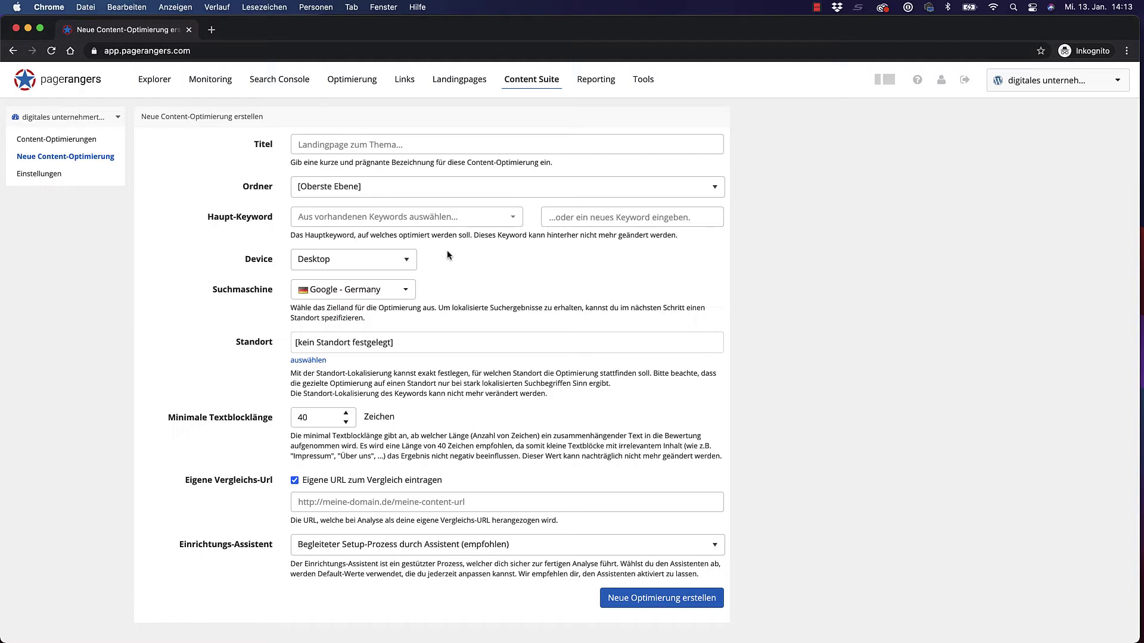
click(394, 149)
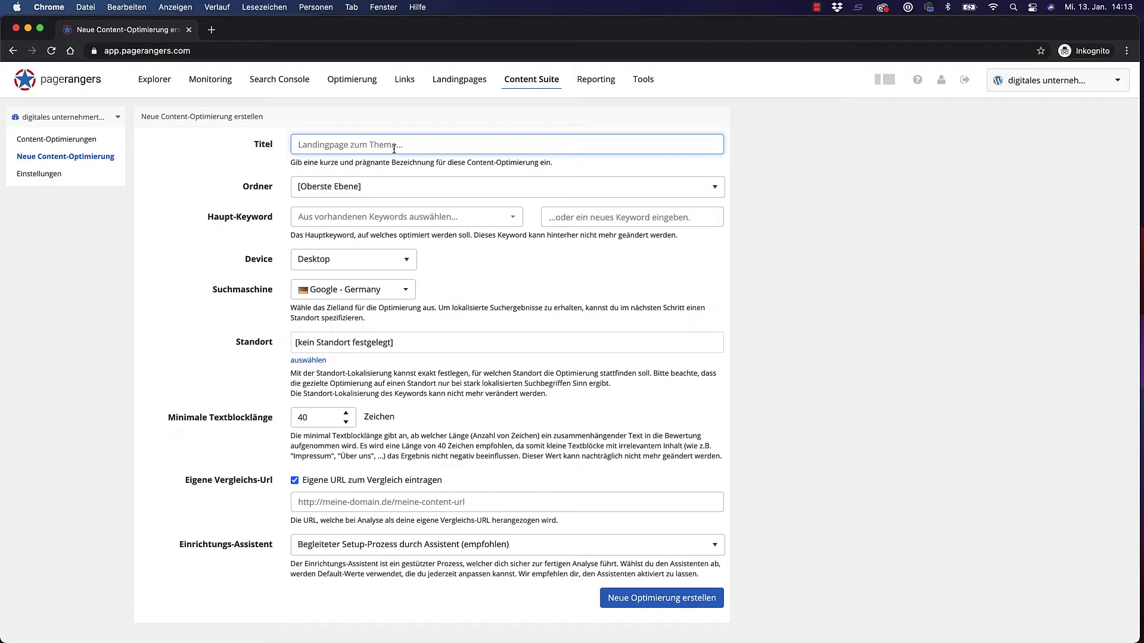
text(Papierloses Büro als Test)
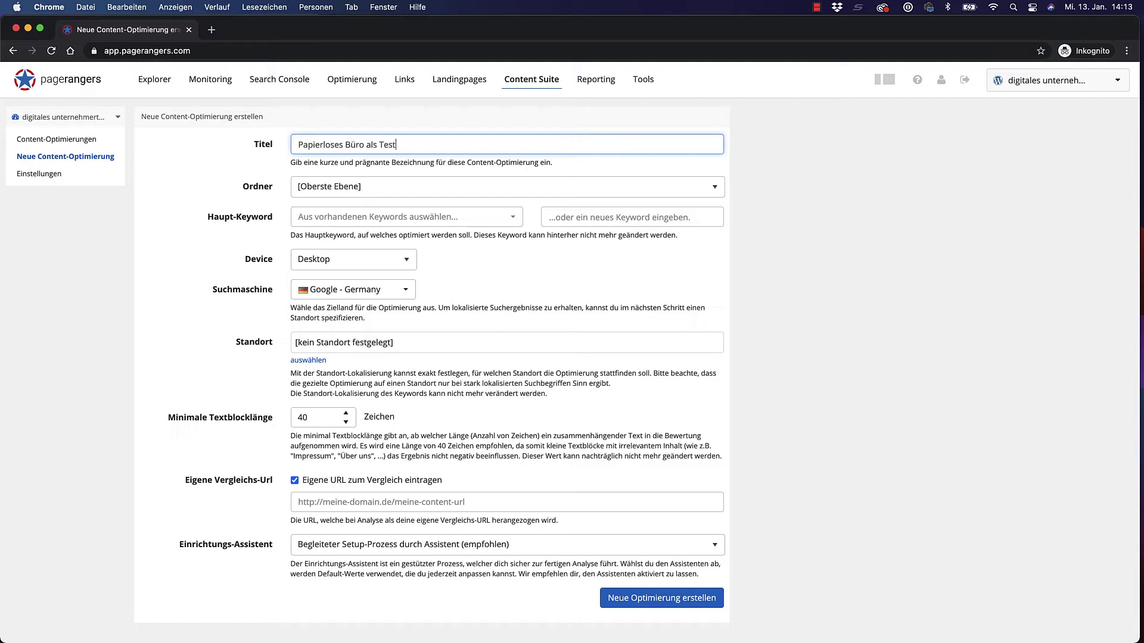
click(343, 189)
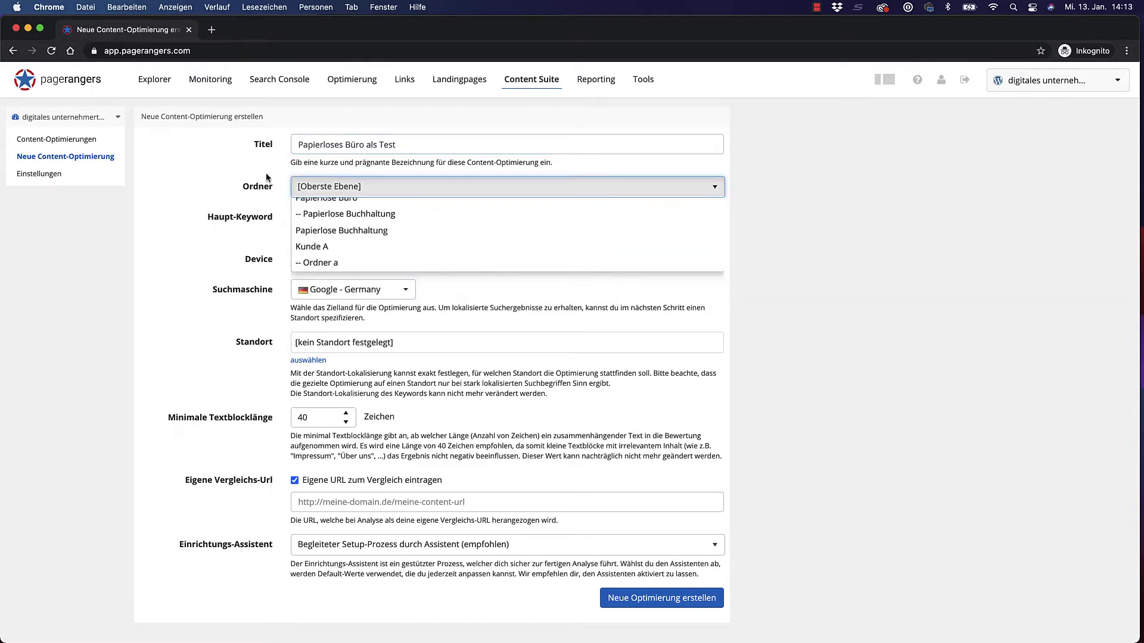
click(332, 207)
Choose the existing keyword "papierloses büro" as the main keyword of the new optimization.
click(320, 218)
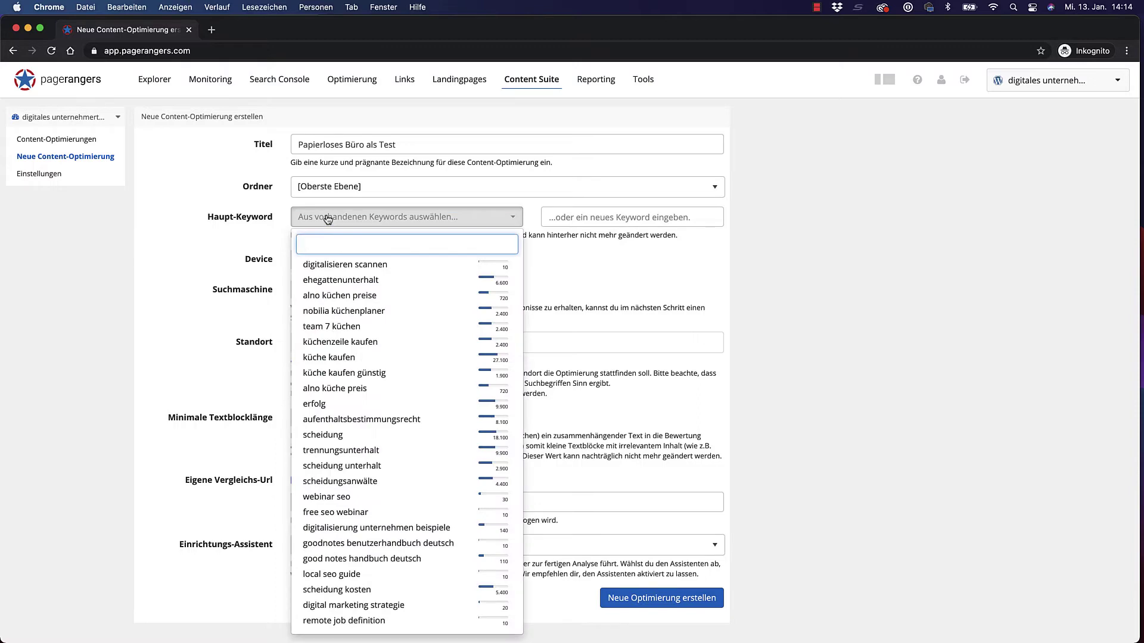
text(papierlos)
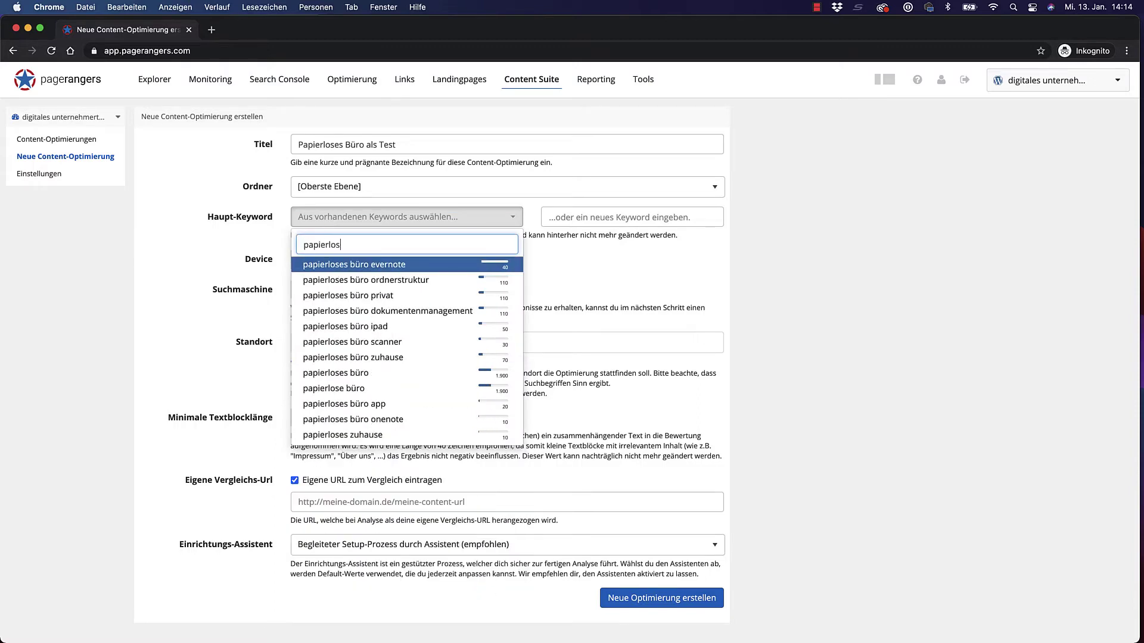
click(358, 373)
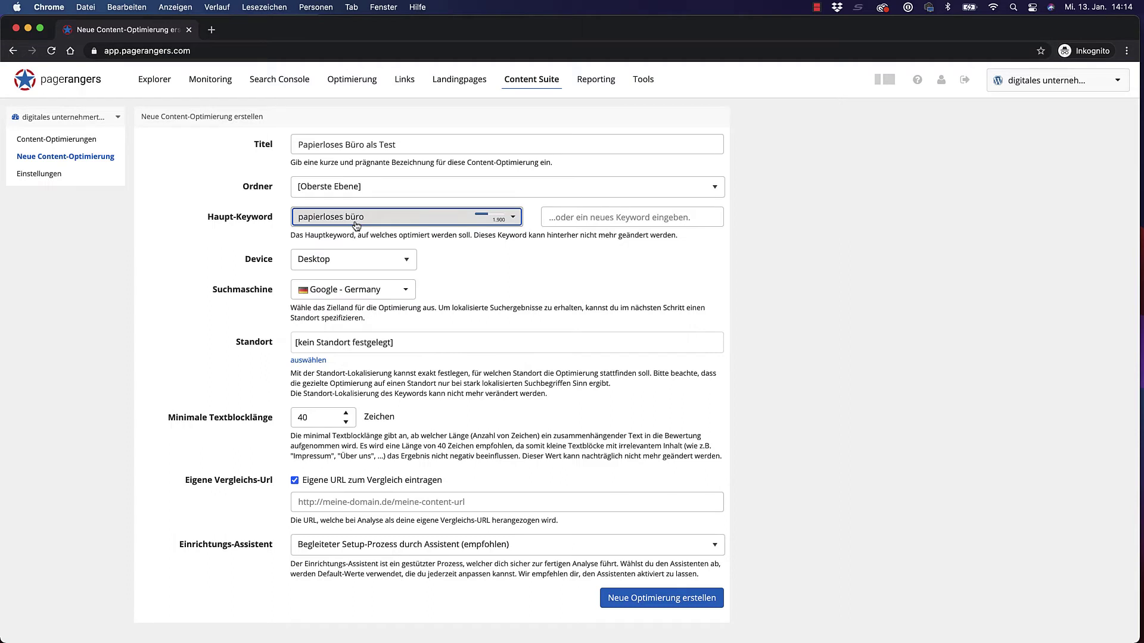
click(574, 216)
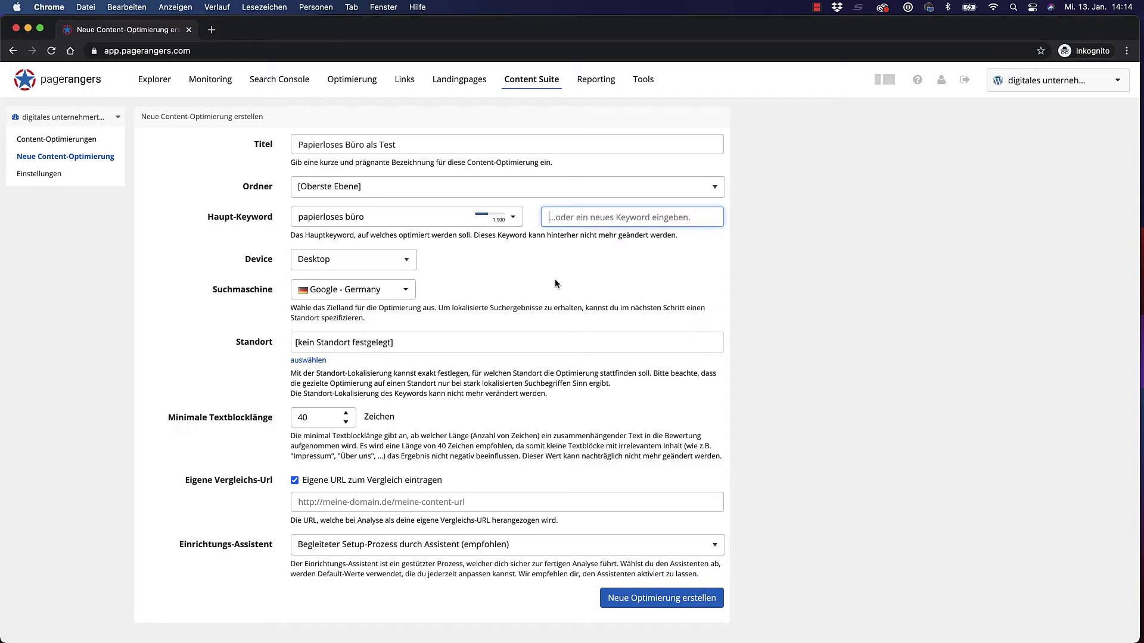
click(359, 264)
click(343, 296)
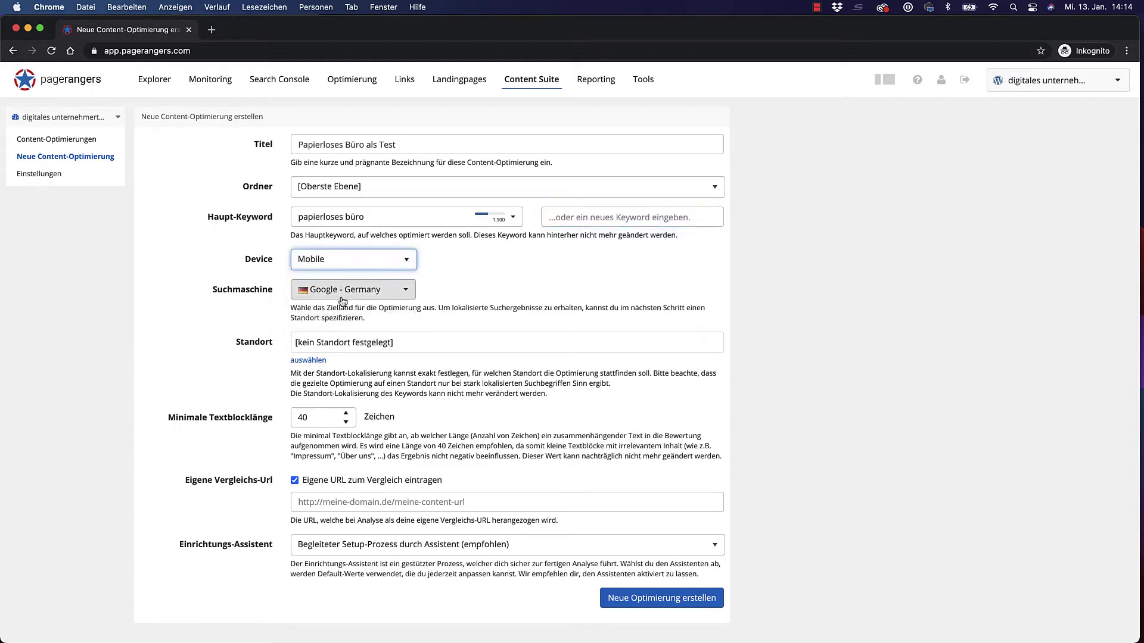
scroll(246, 326, down, 1)
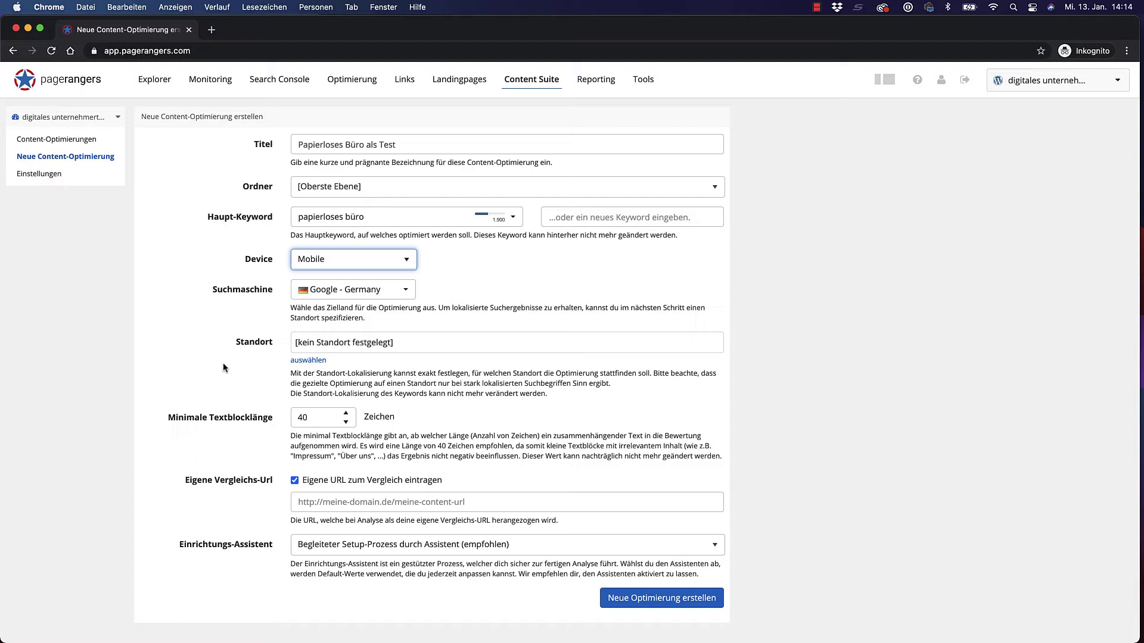
click(327, 506)
text(https://digitales-unternehmertum.de/das-papierlose-buero-so-geht-es/)
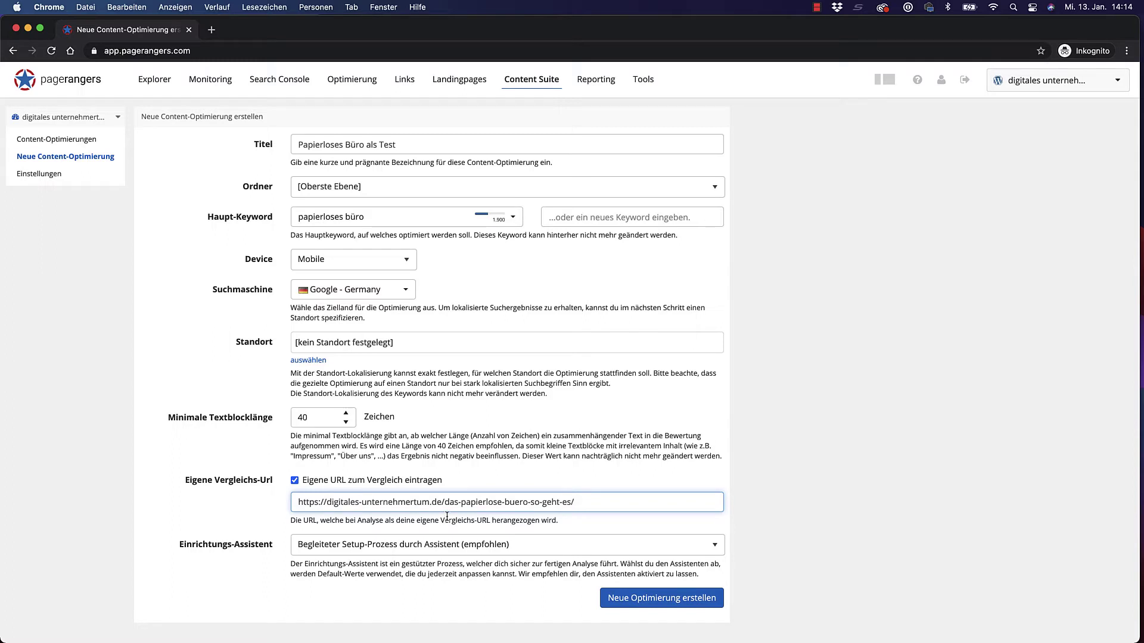
click(640, 597)
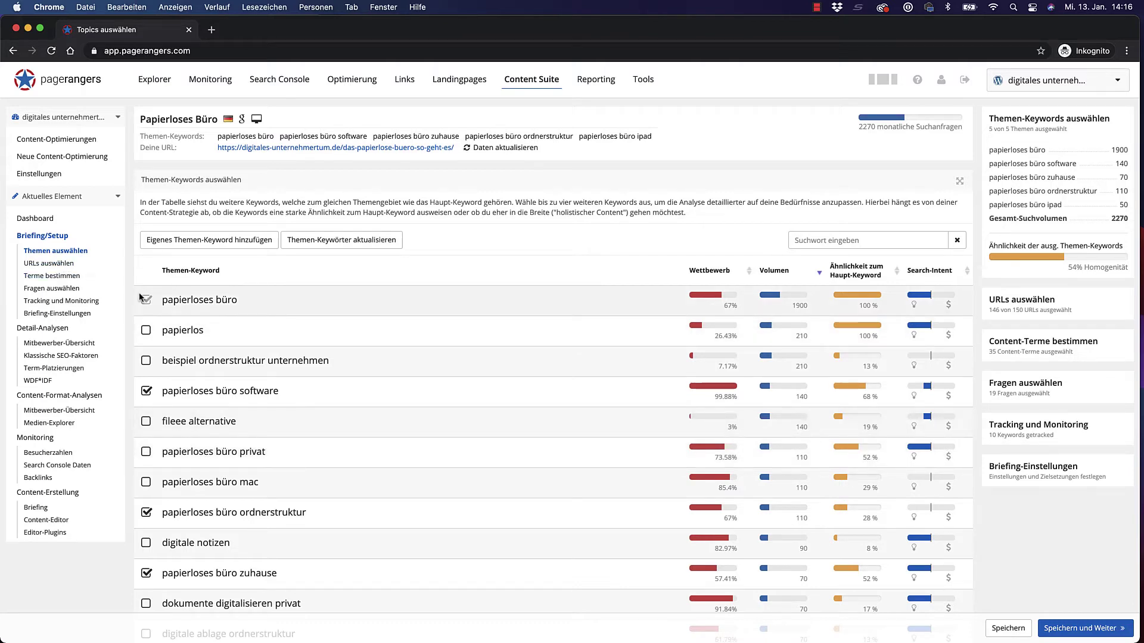
Review the selected content terms and the suggested questions of the Papierloses Büro optimization.
click(63, 278)
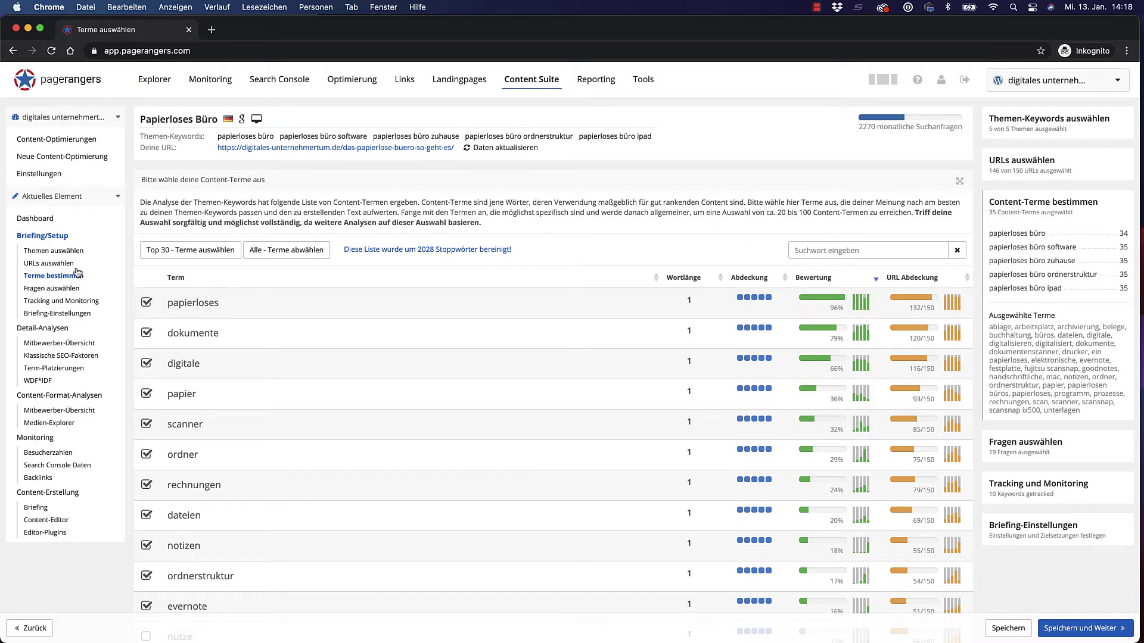
click(63, 290)
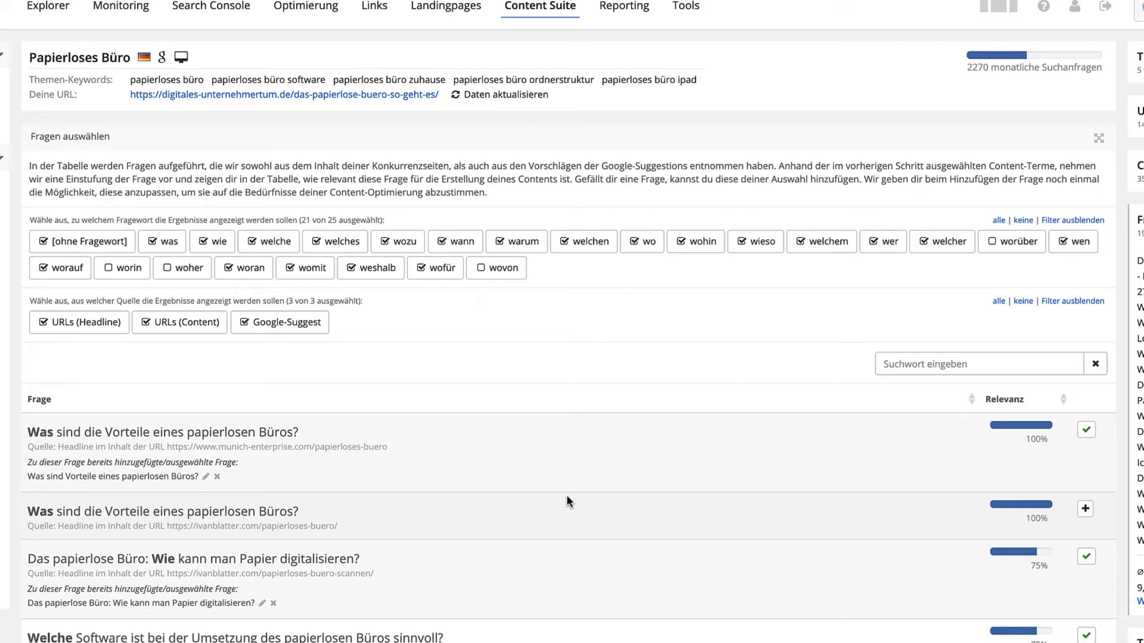
scroll(550, 498, down, 5)
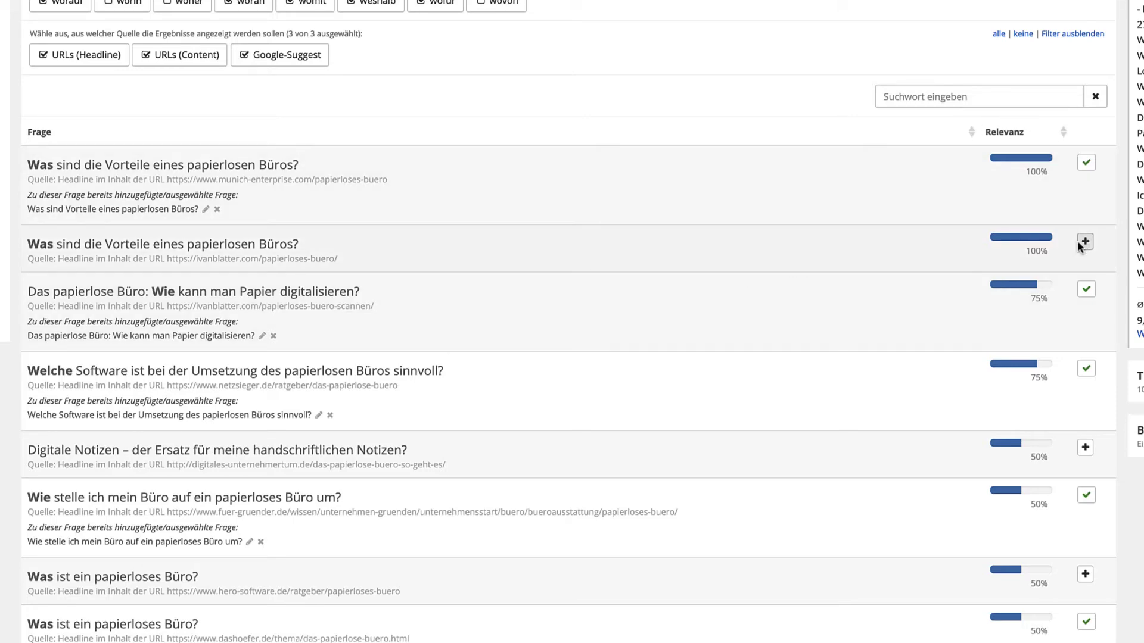
Add the question about digital notes with its text edited to "Digitale Notizen &ndash; der Ersatz meine handschriftlichen Notizen?".
click(1085, 448)
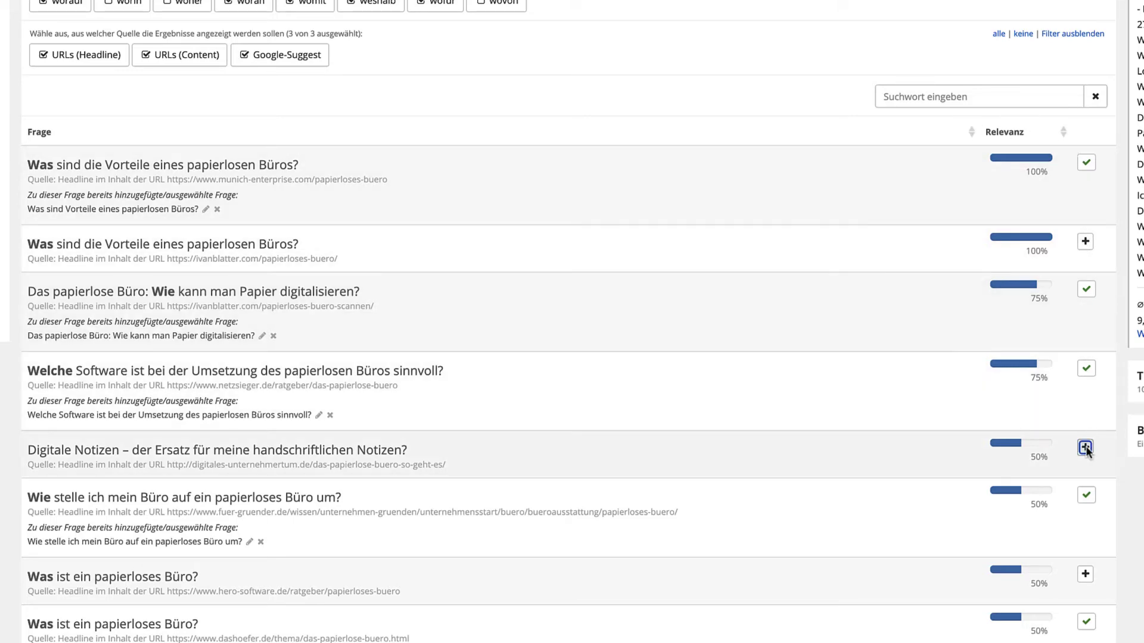
triple_click(627, 158)
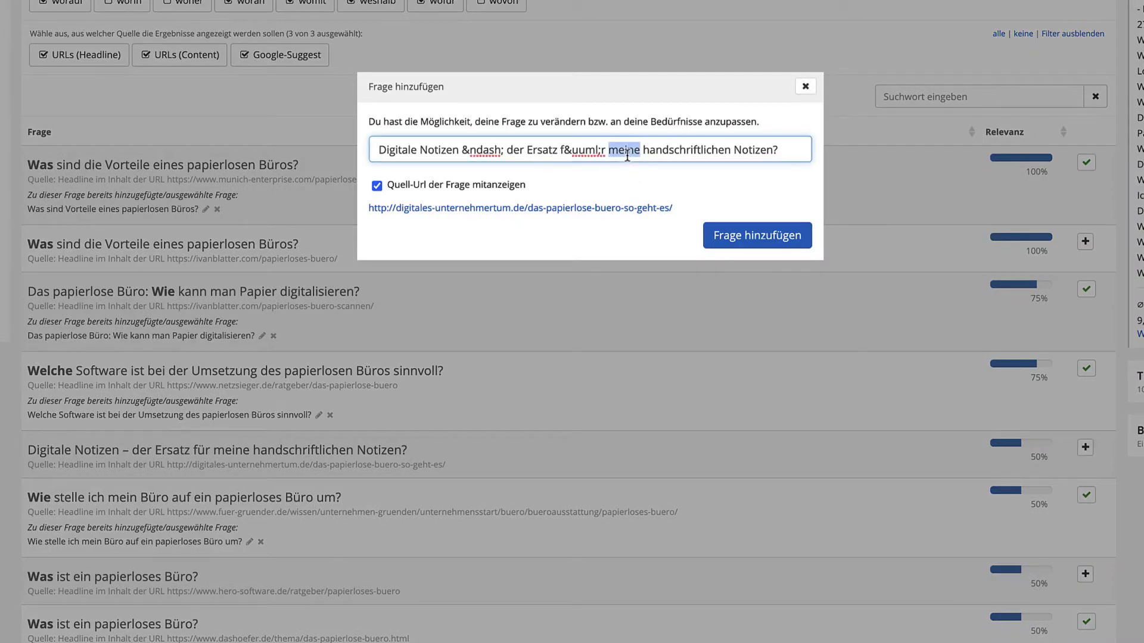
double_click(571, 150)
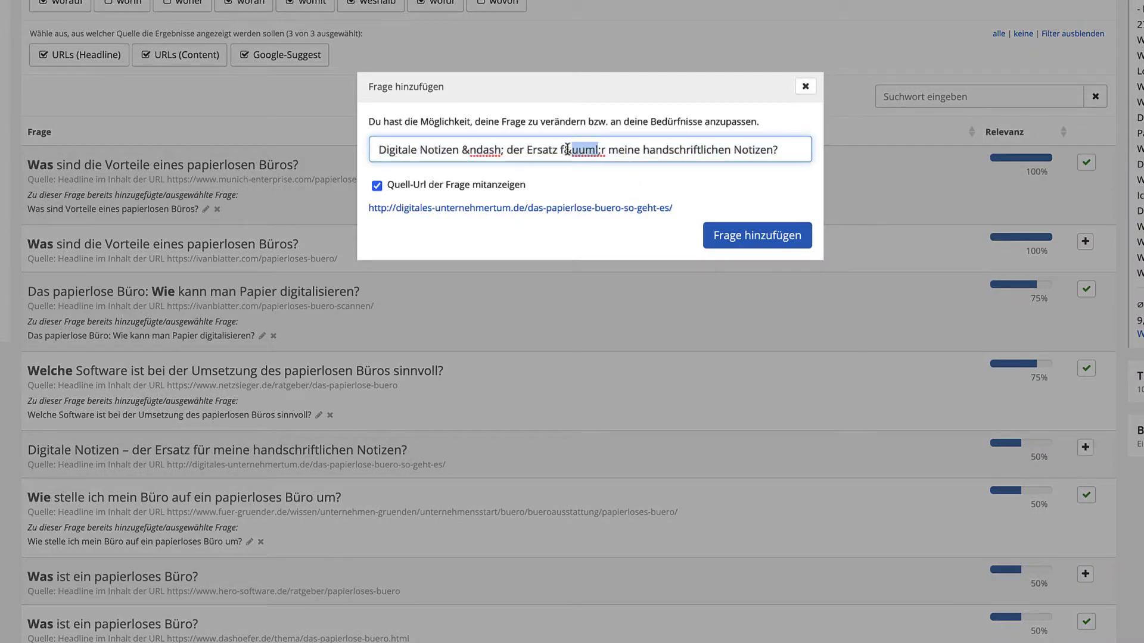
key(BackSpace)
key(Right)
key(Delete)
key(BackSpace)
key(BackSpace)
key(BackSpace)
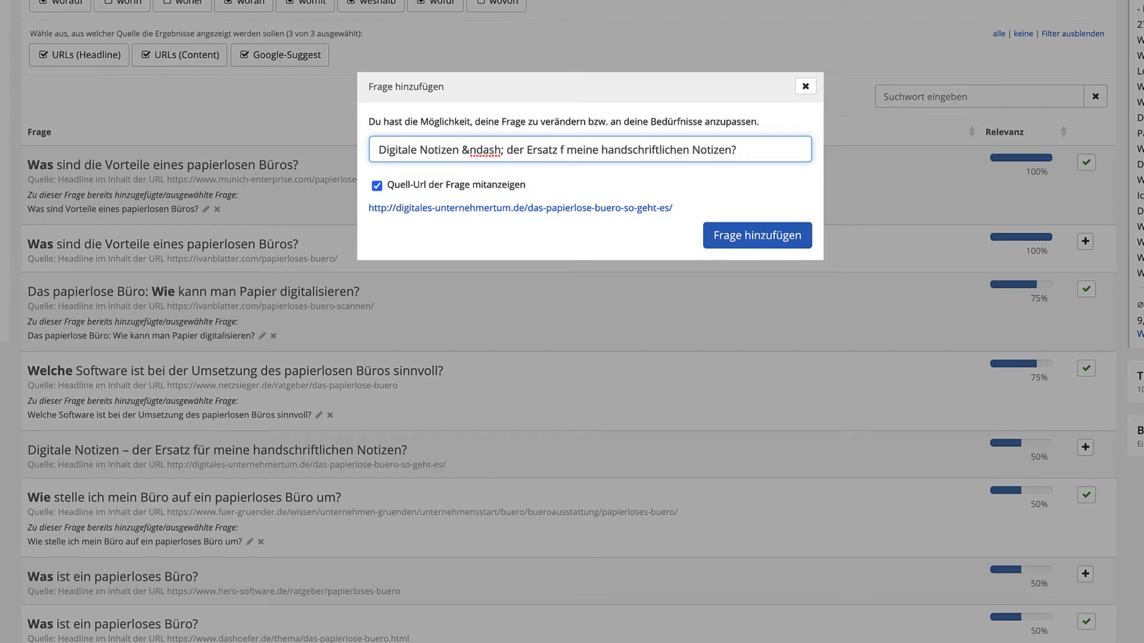
click(728, 232)
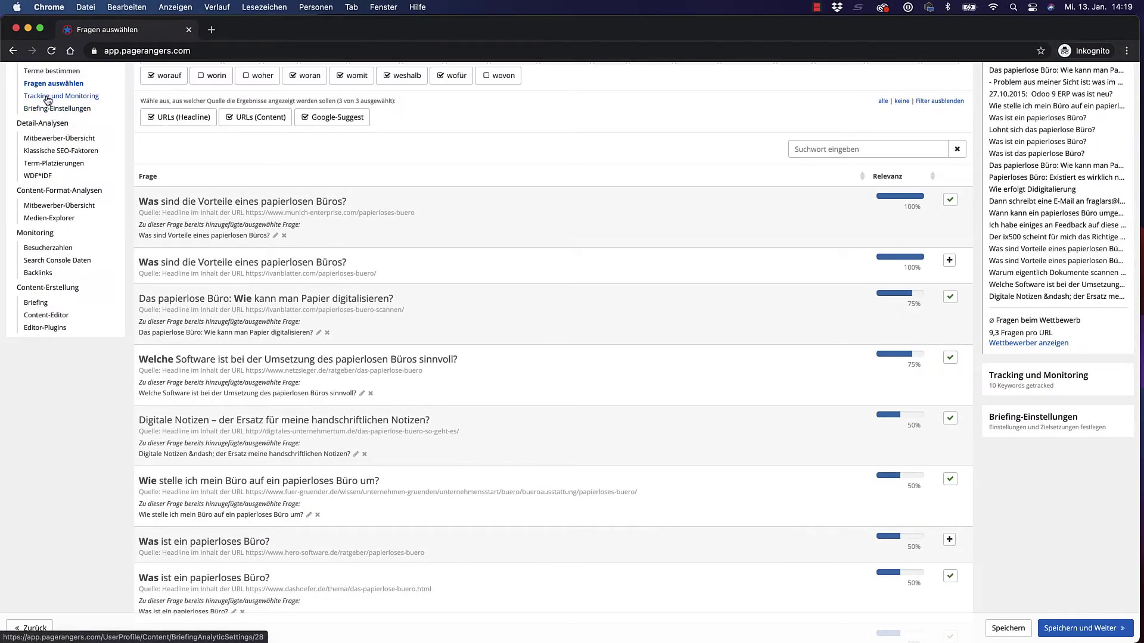
Review the keyword tracking and Google service settings, and save them to continue to the briefing settings.
click(48, 98)
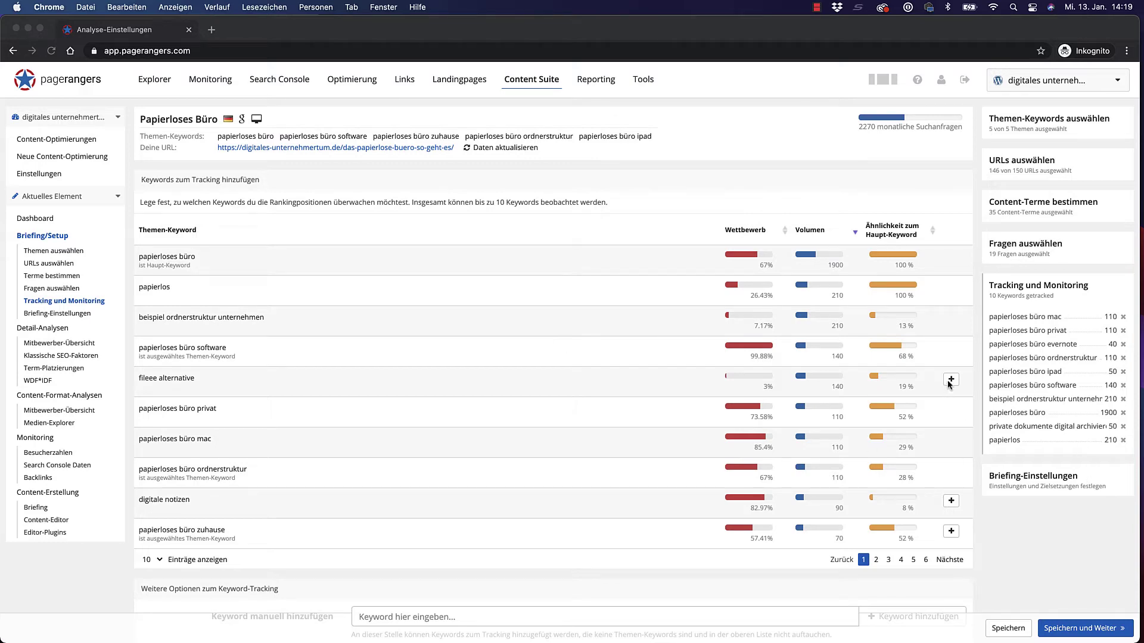
scroll(567, 408, down, 3)
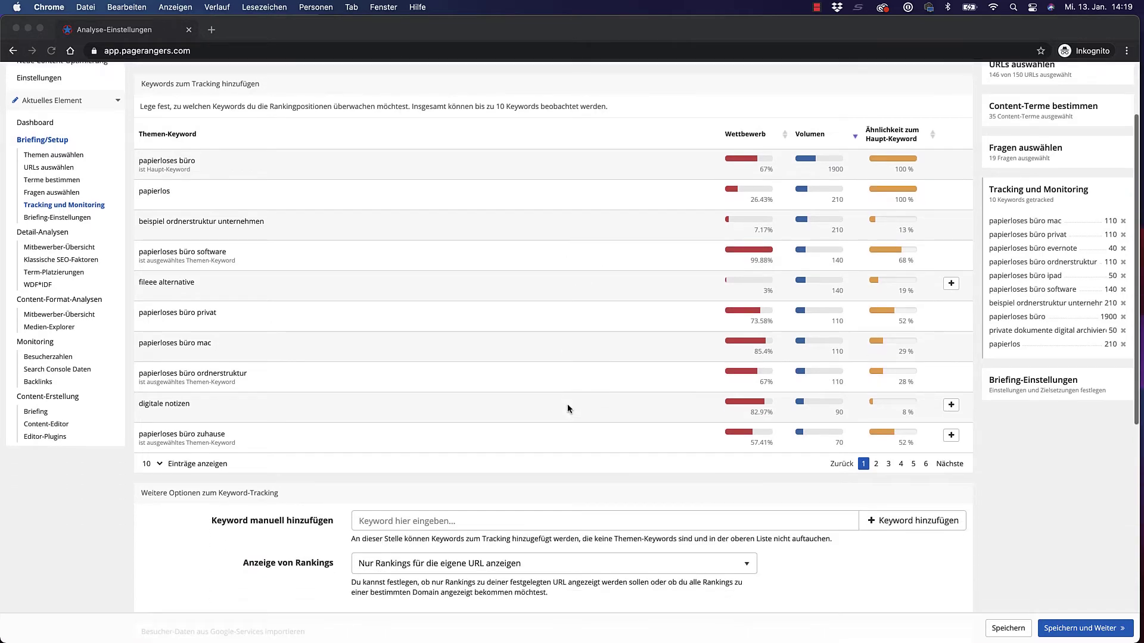
scroll(568, 408, down, 5)
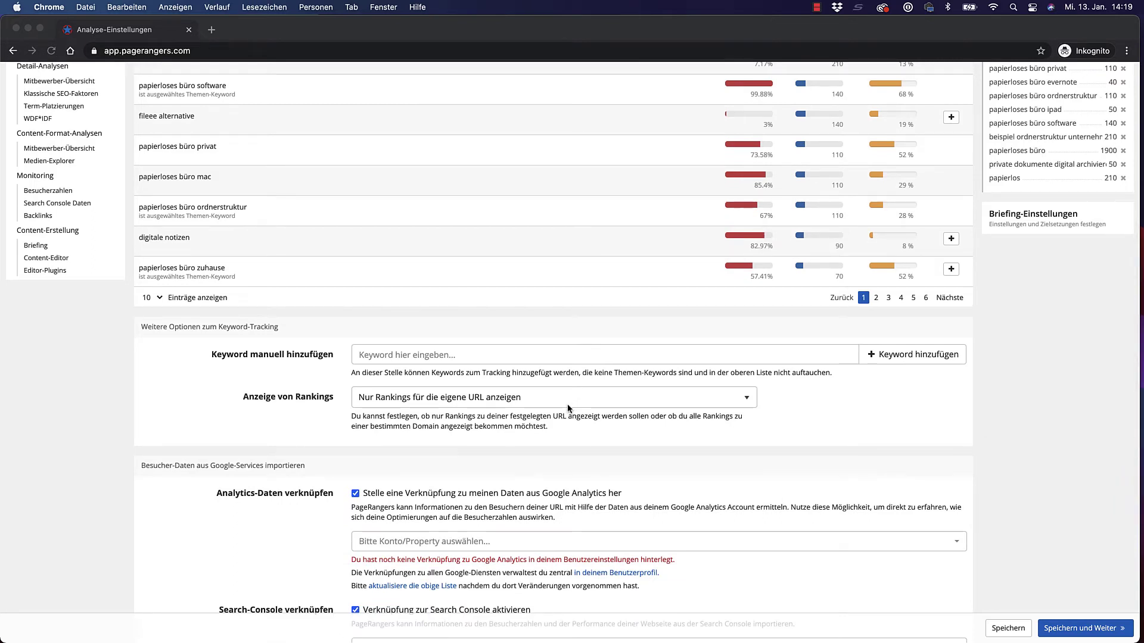
scroll(447, 447, down, 3)
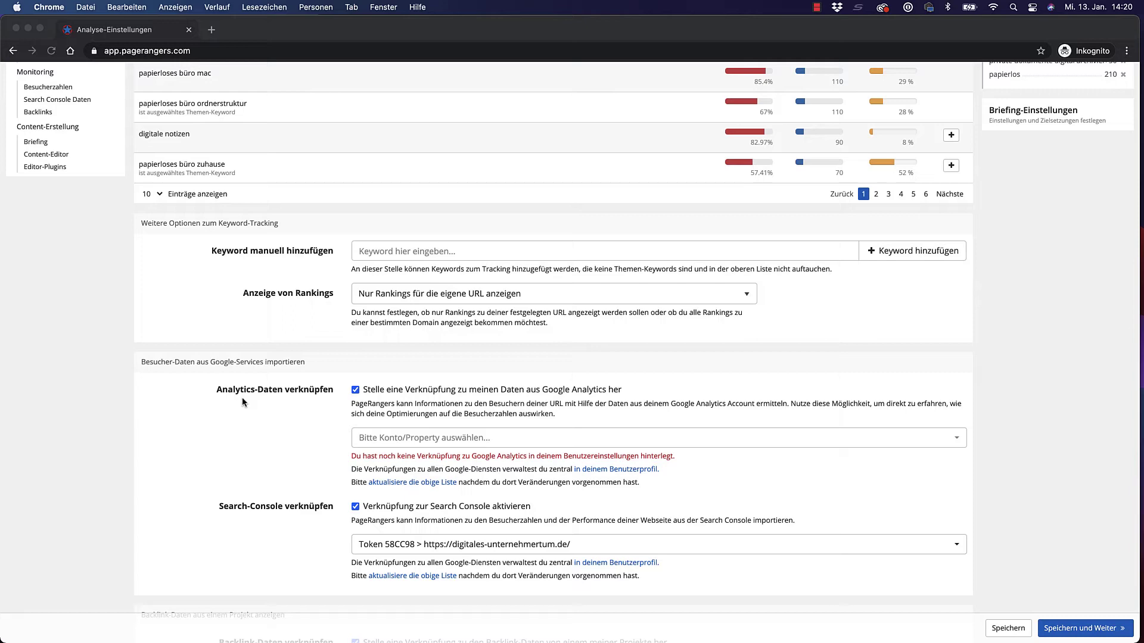
click(1074, 630)
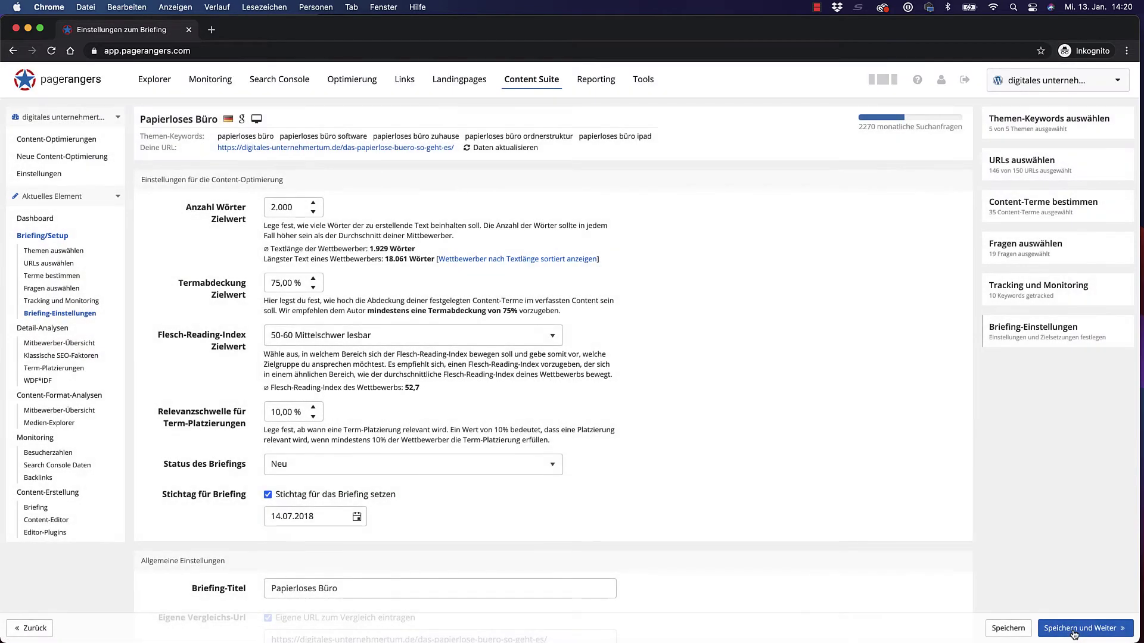
Set the target word count to 2.000 and view the competitors sorted by text length in a new tab.
double_click(301, 210)
text(1000)
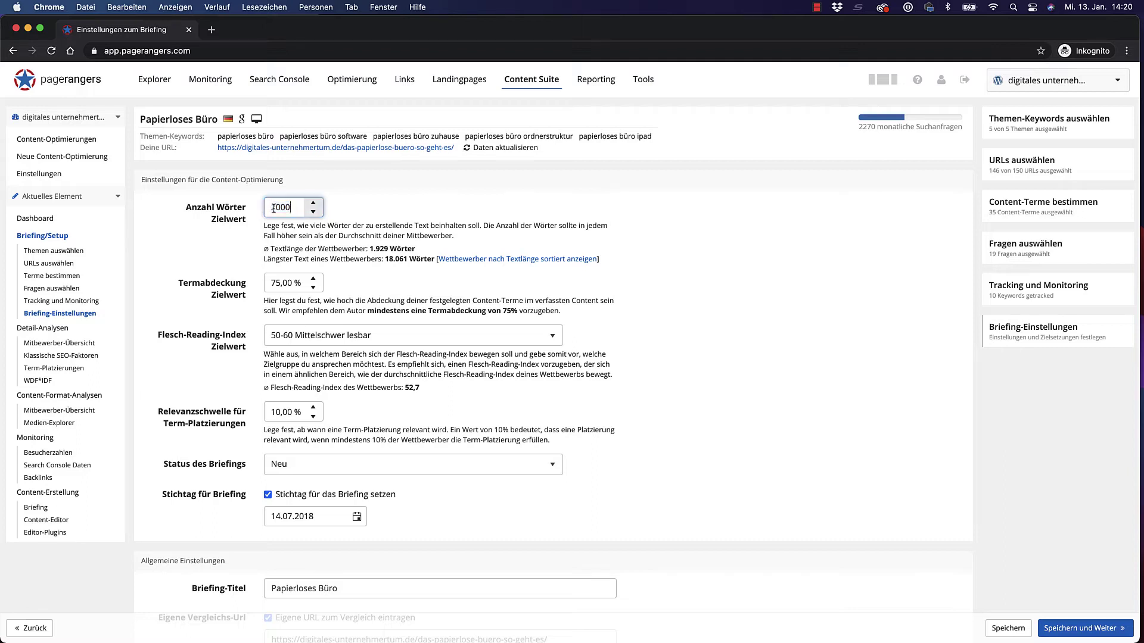
right_click(495, 262)
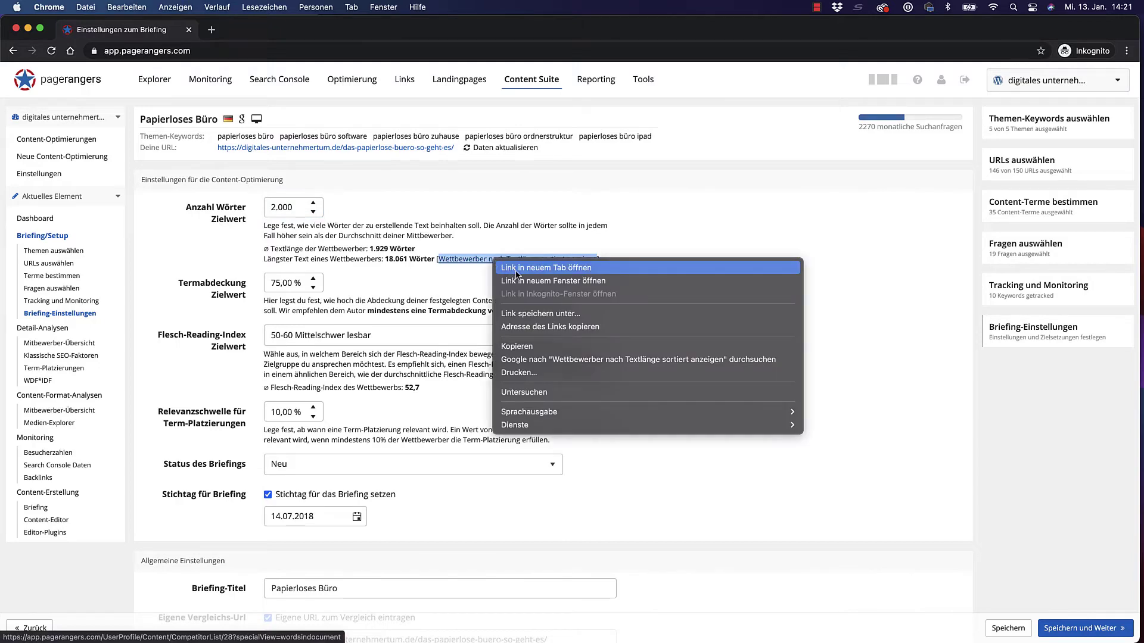
click(516, 268)
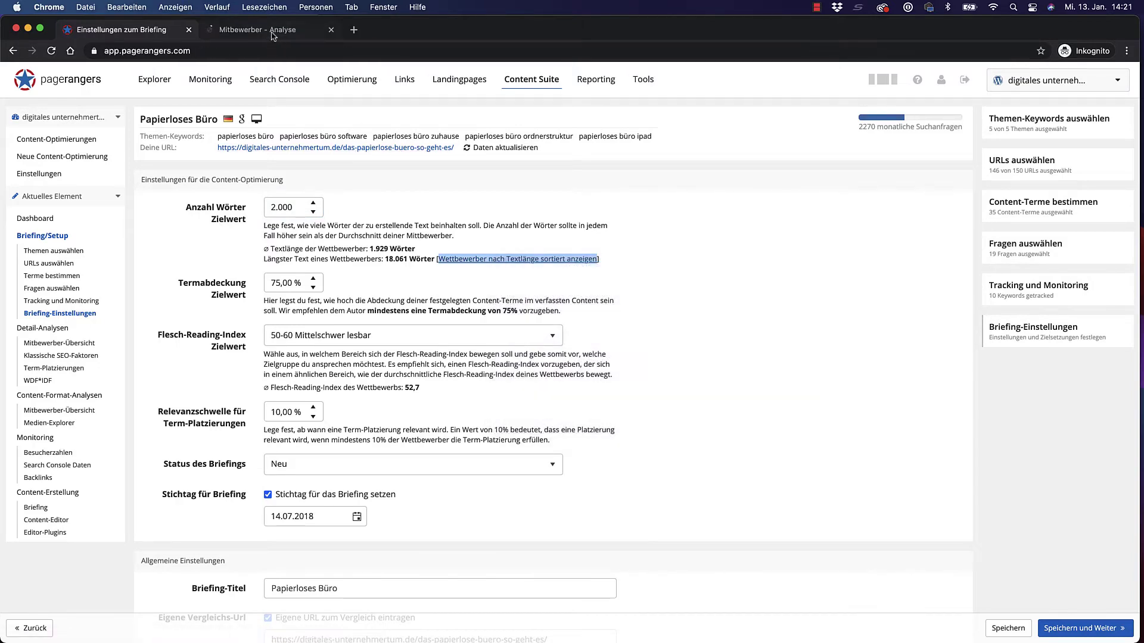
click(272, 35)
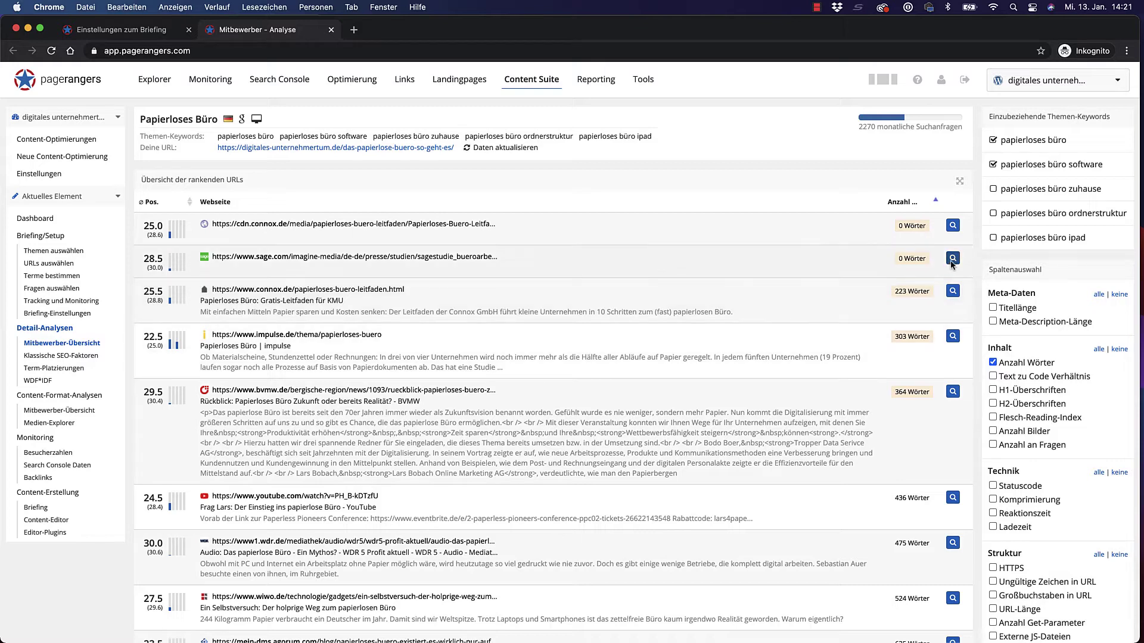
Exclude the topic keyword "papierloses büro software" from the competitor overview and sort the URLs by average position.
click(993, 165)
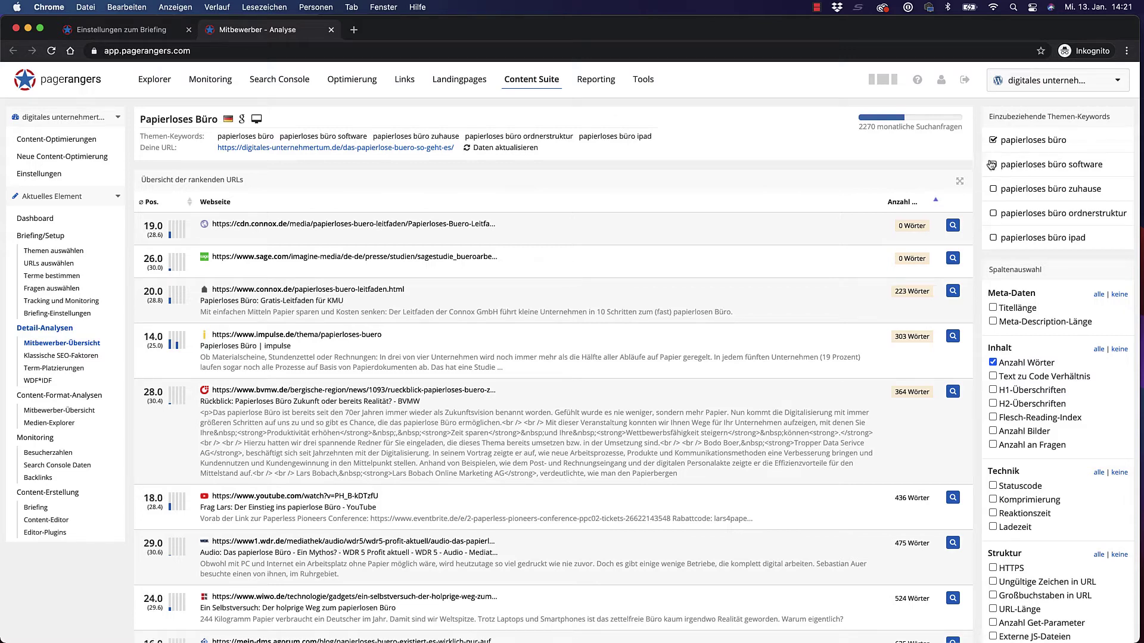
click(150, 203)
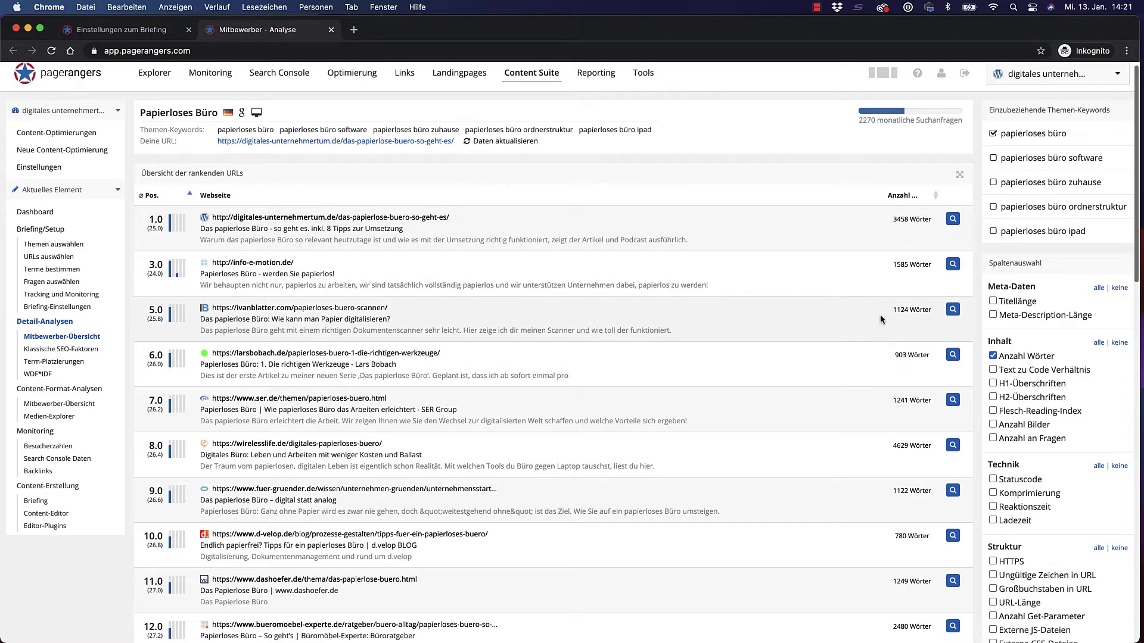
Compare the word counts of the ranking competitor URLs and add the H2-Überschriften column to the overview.
scroll(881, 314, down, 3)
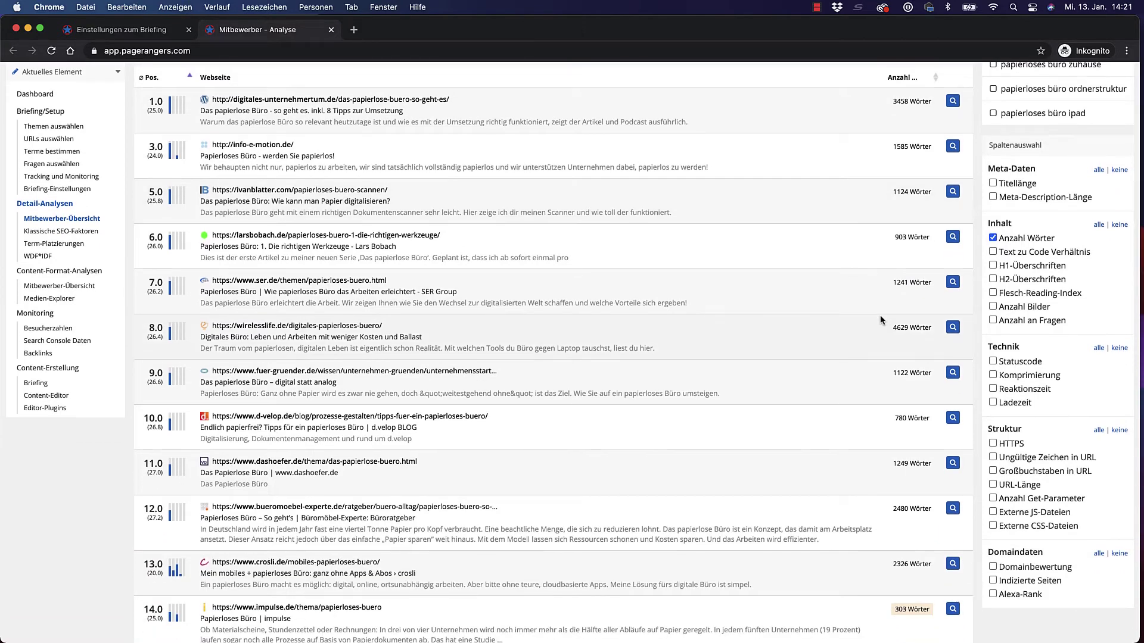
scroll(881, 317, down, 10)
scroll(881, 320, down, 6)
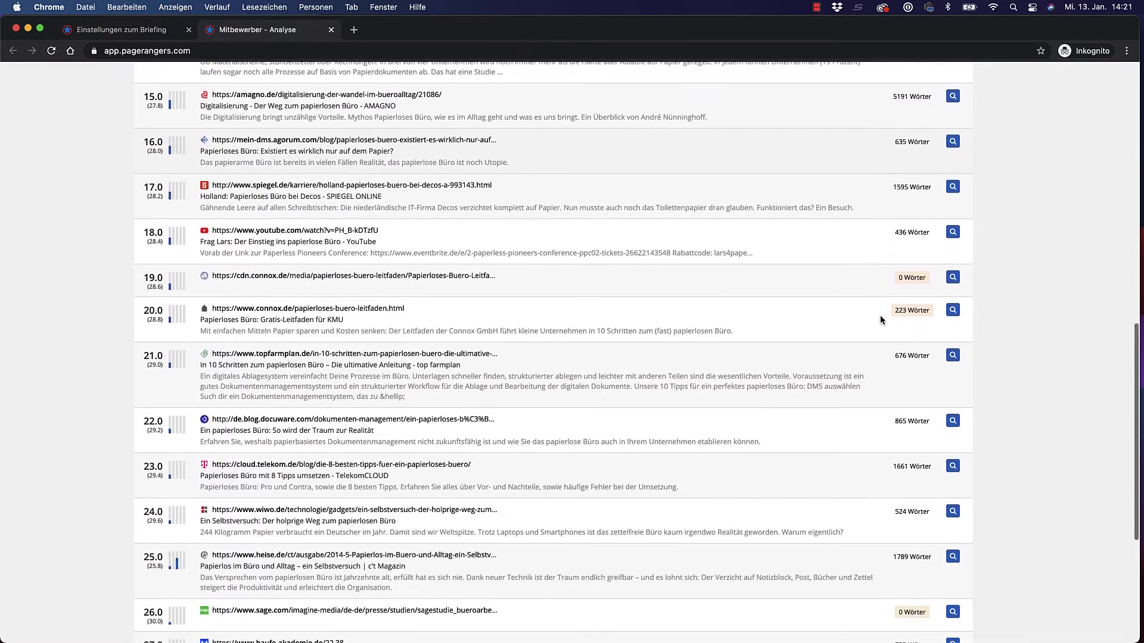
scroll(881, 315, up, 20)
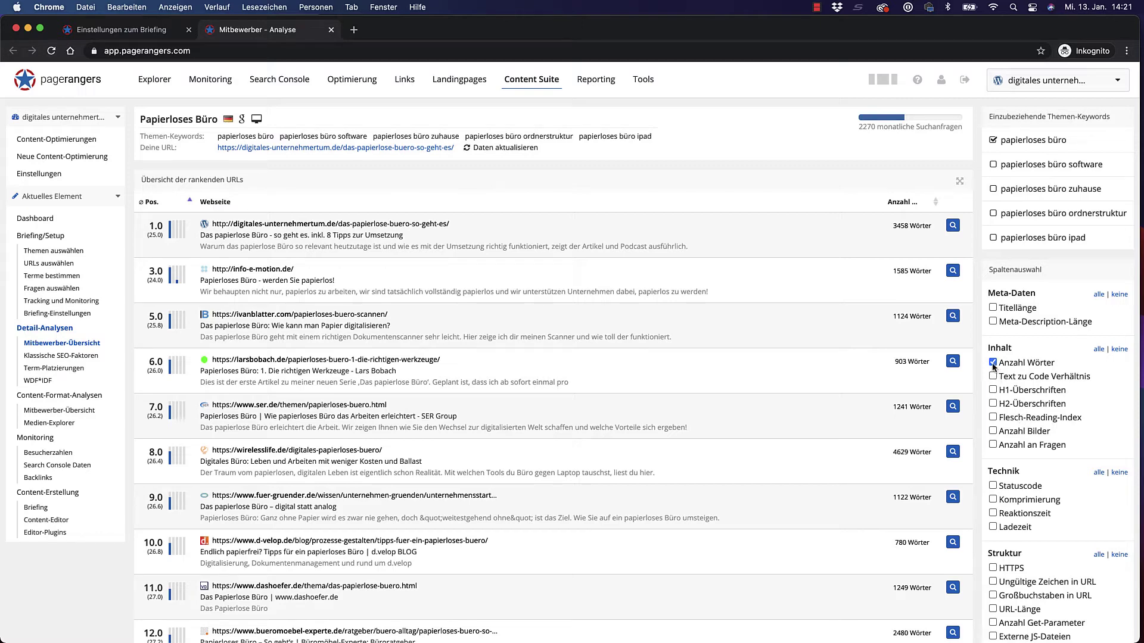
click(993, 404)
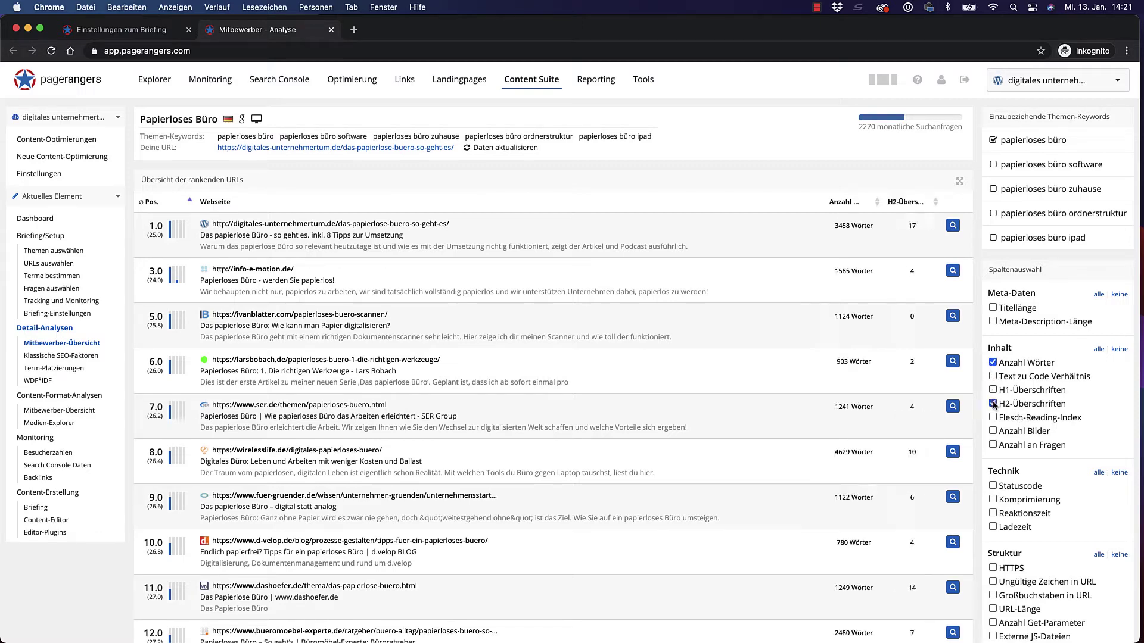
Add the Anzahl Bilder and Anzahl an Fragen columns to the competitor overview.
click(993, 432)
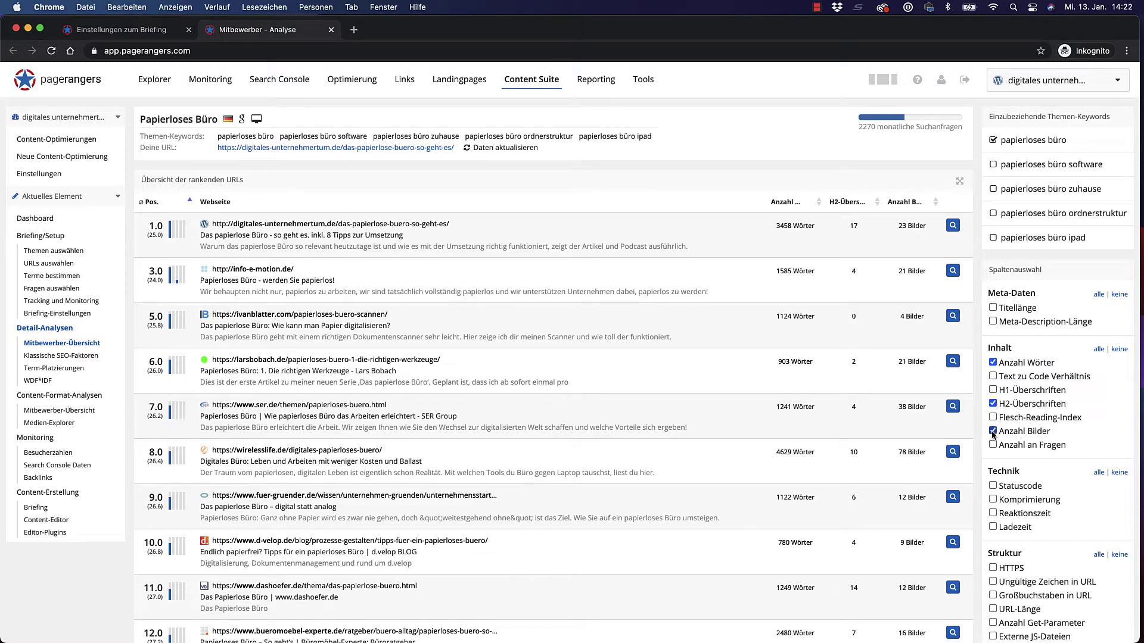
click(992, 445)
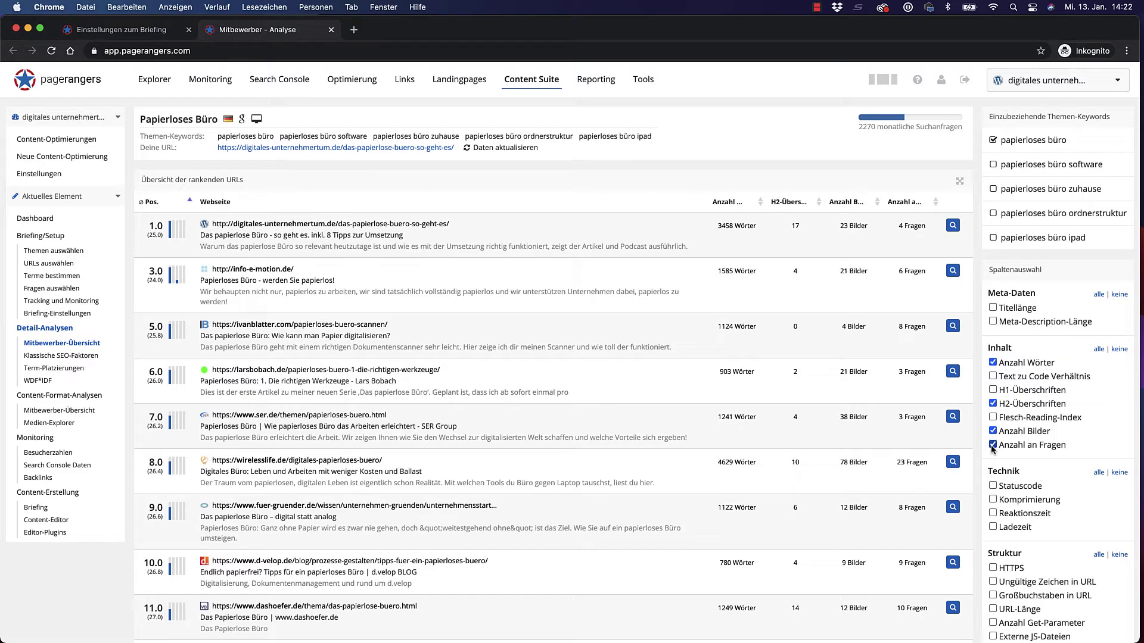
scroll(990, 449, down, 2)
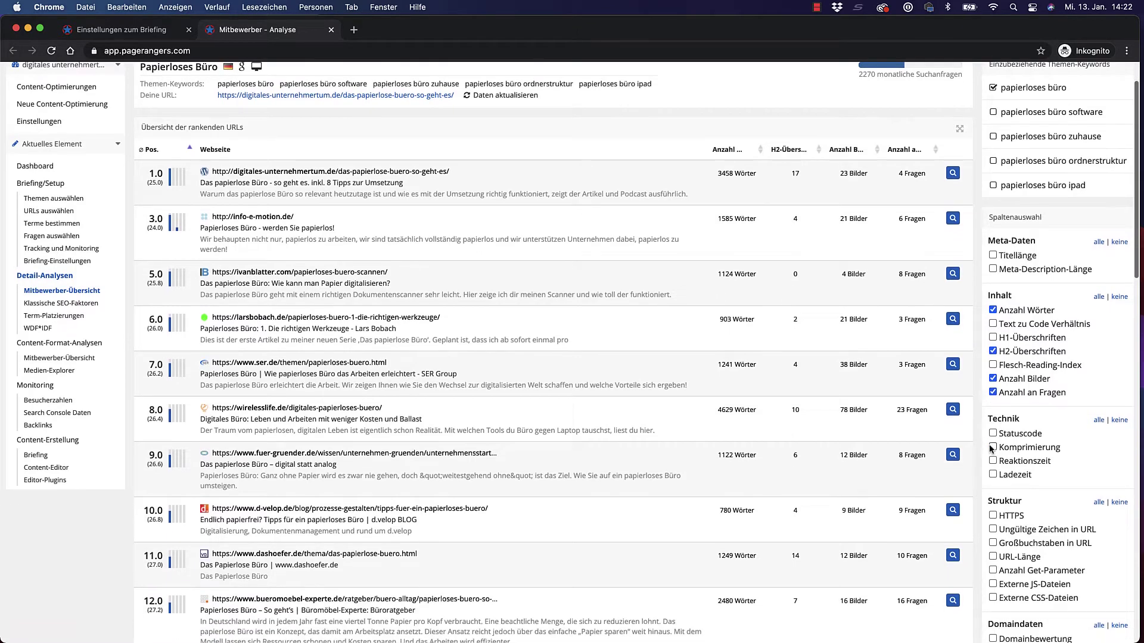
scroll(721, 415, up, 2)
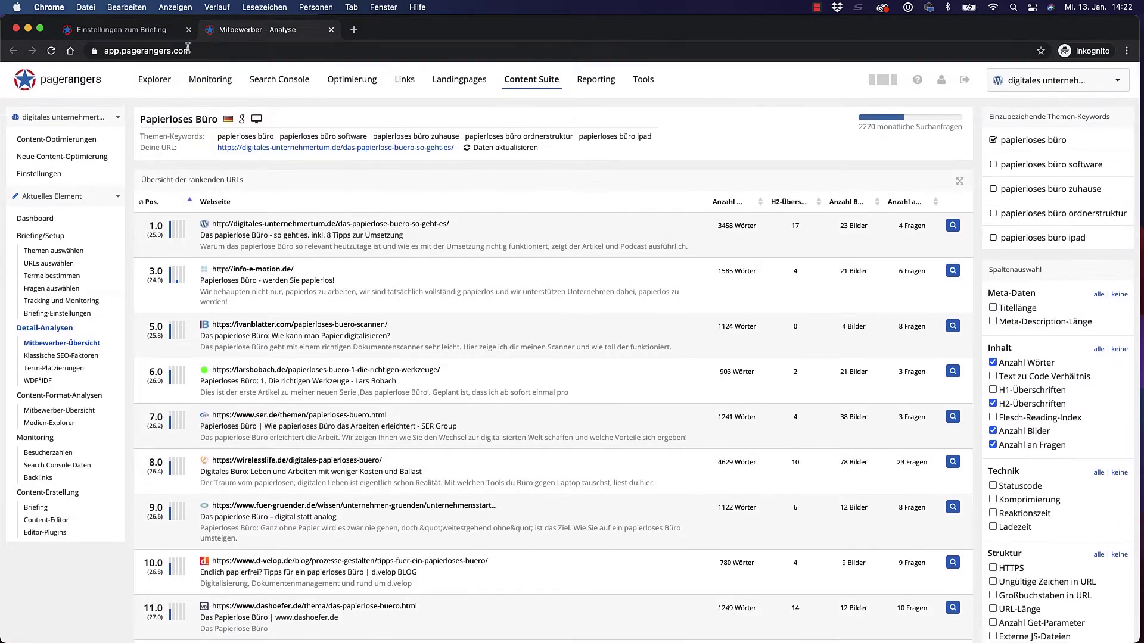
Return to the briefing settings and review the available Flesch-Reading-Index target ranges.
click(159, 37)
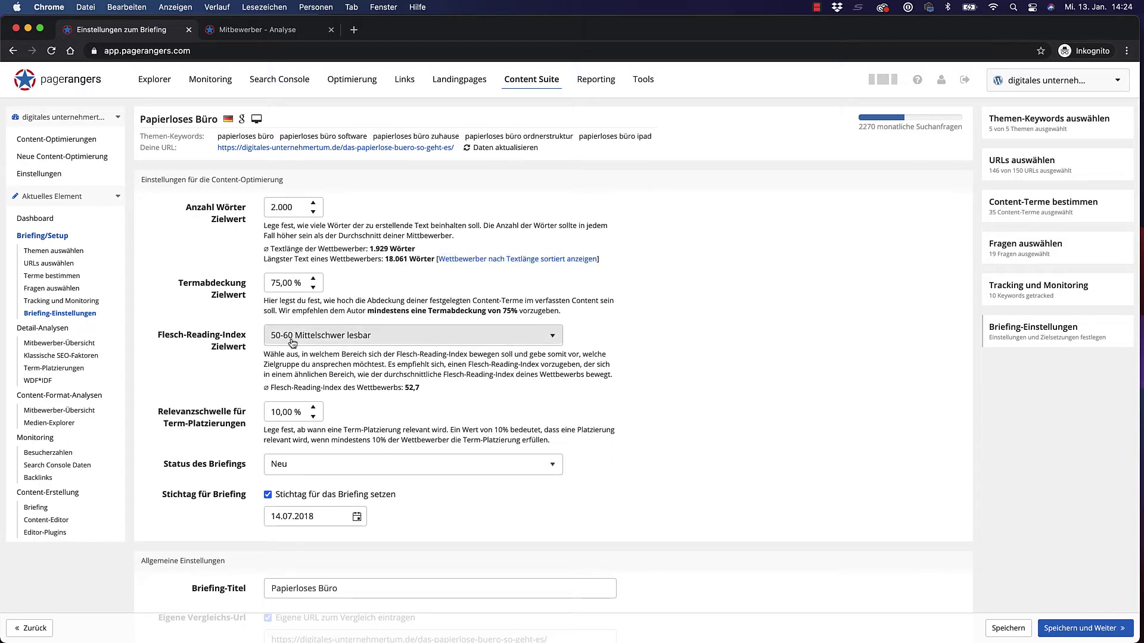
click(294, 337)
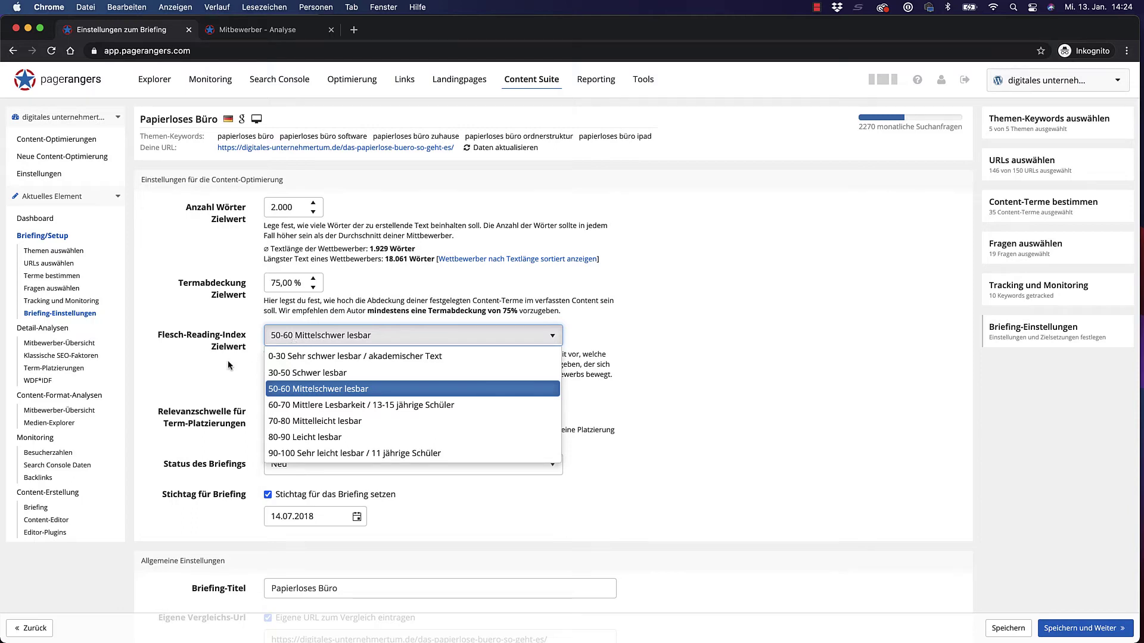
click(294, 338)
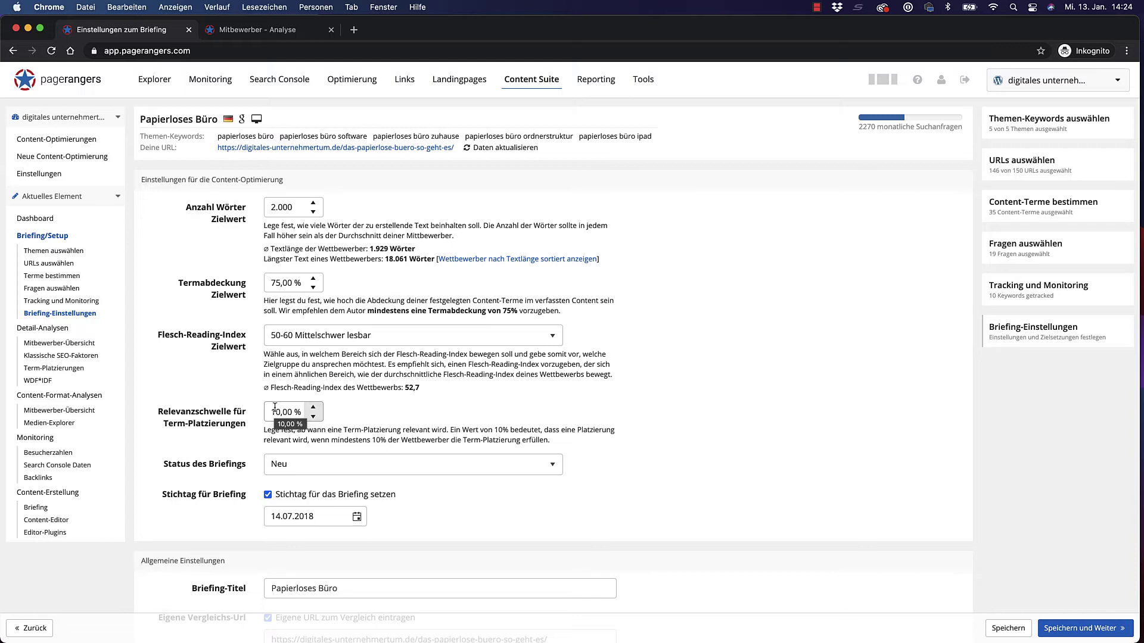
Review the remaining briefing settings, including the stop word lists and hyphen handling, and save them to continue to the dashboard.
scroll(233, 434, down, 5)
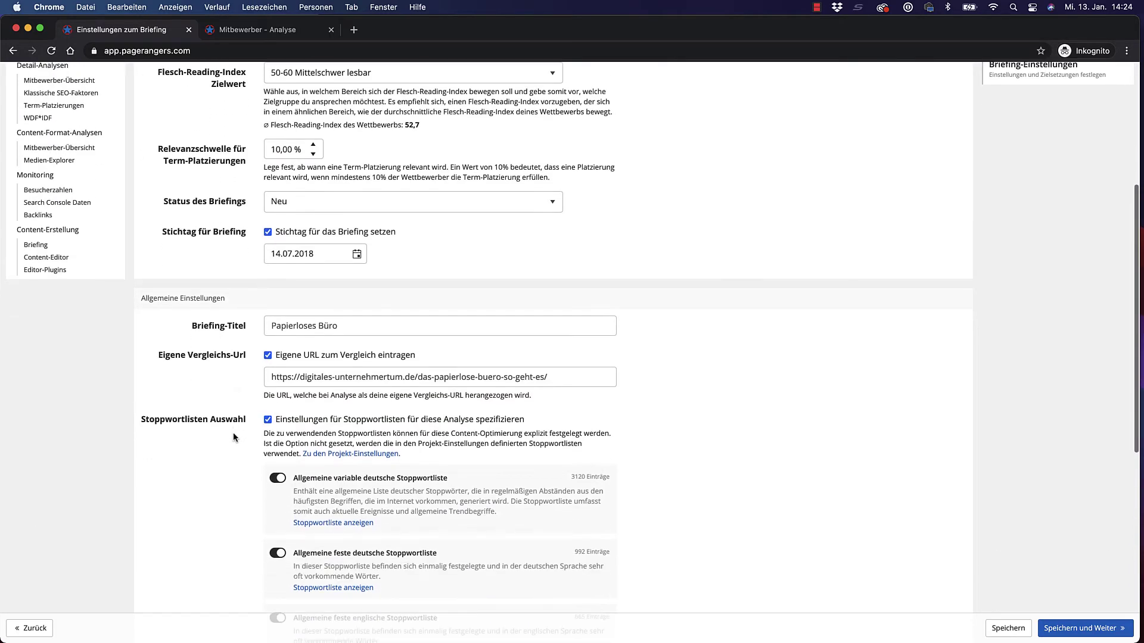
scroll(233, 432, down, 3)
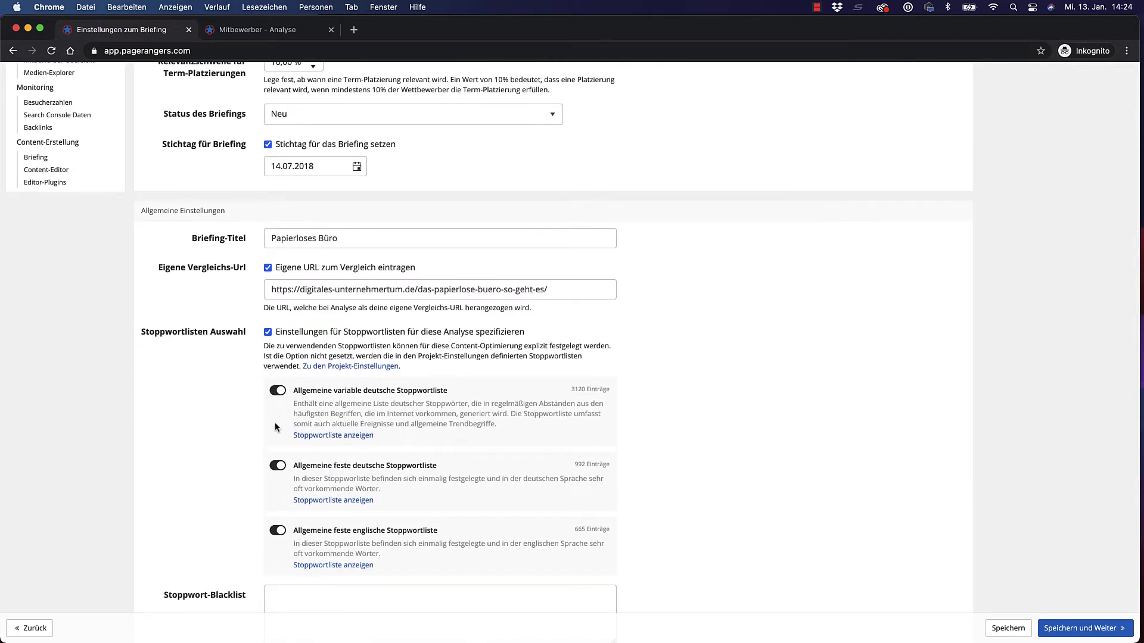
scroll(275, 426, down, 4)
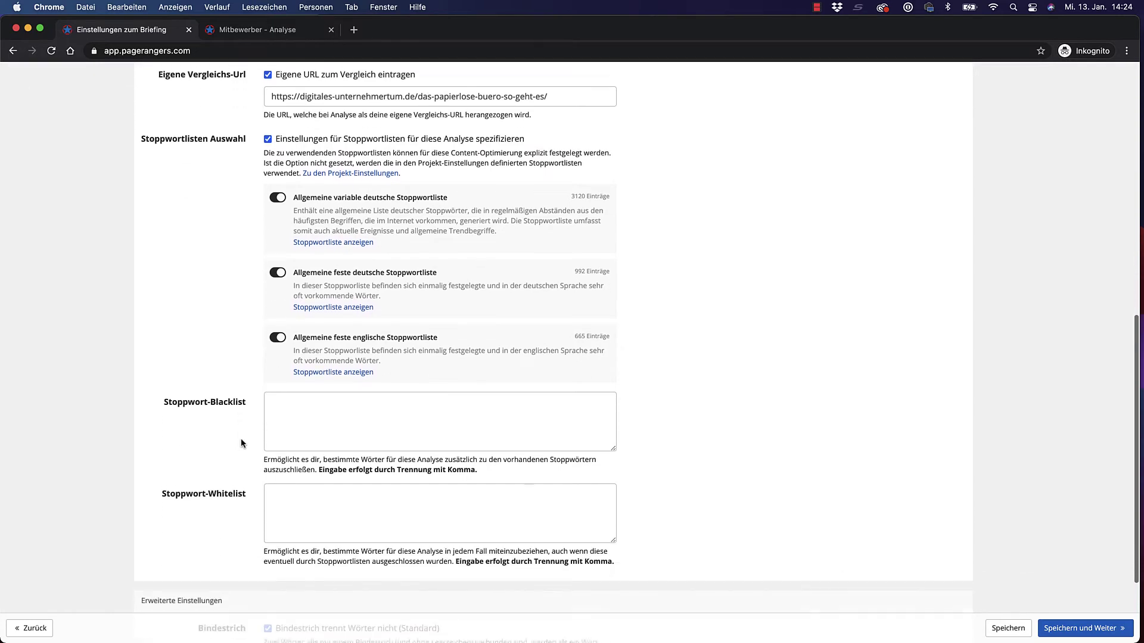
scroll(301, 476, down, 2)
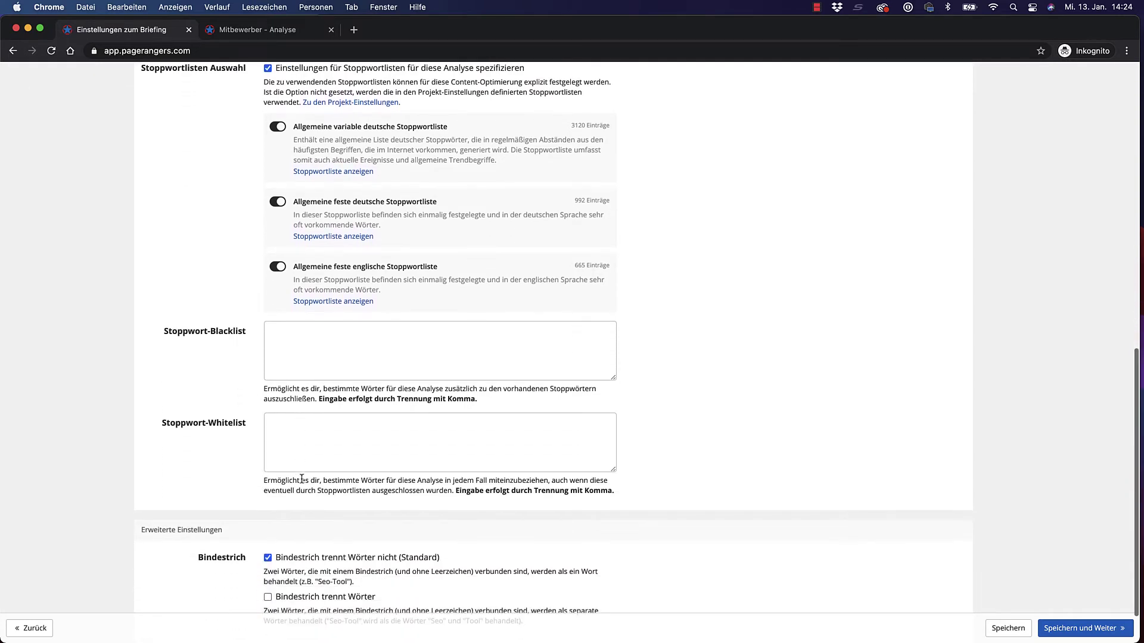
scroll(302, 479, down, 2)
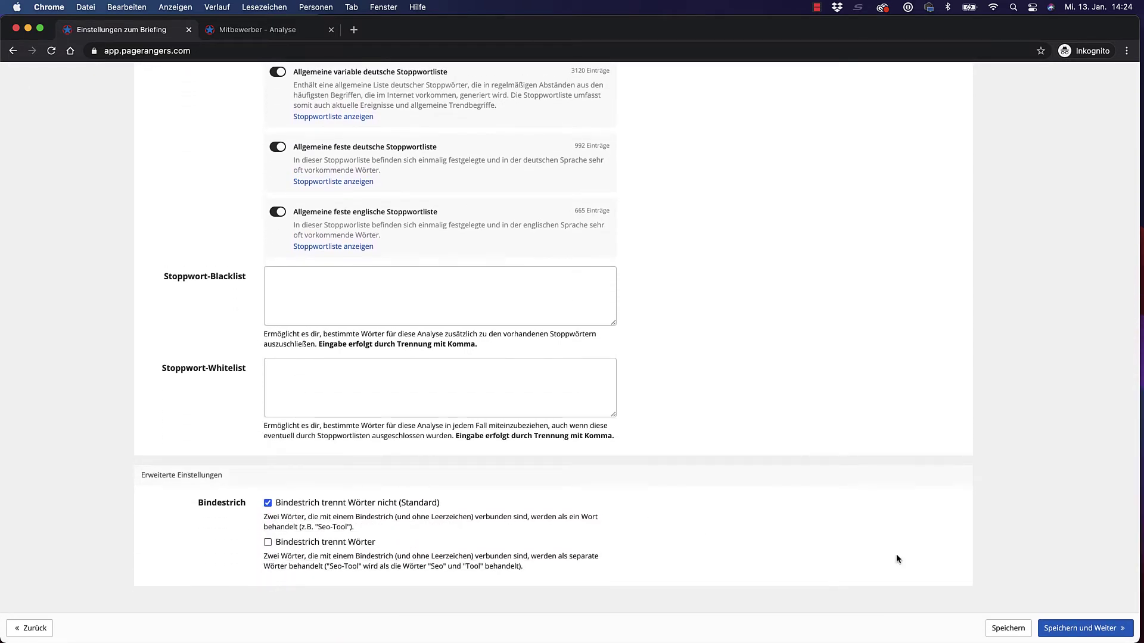
click(1072, 635)
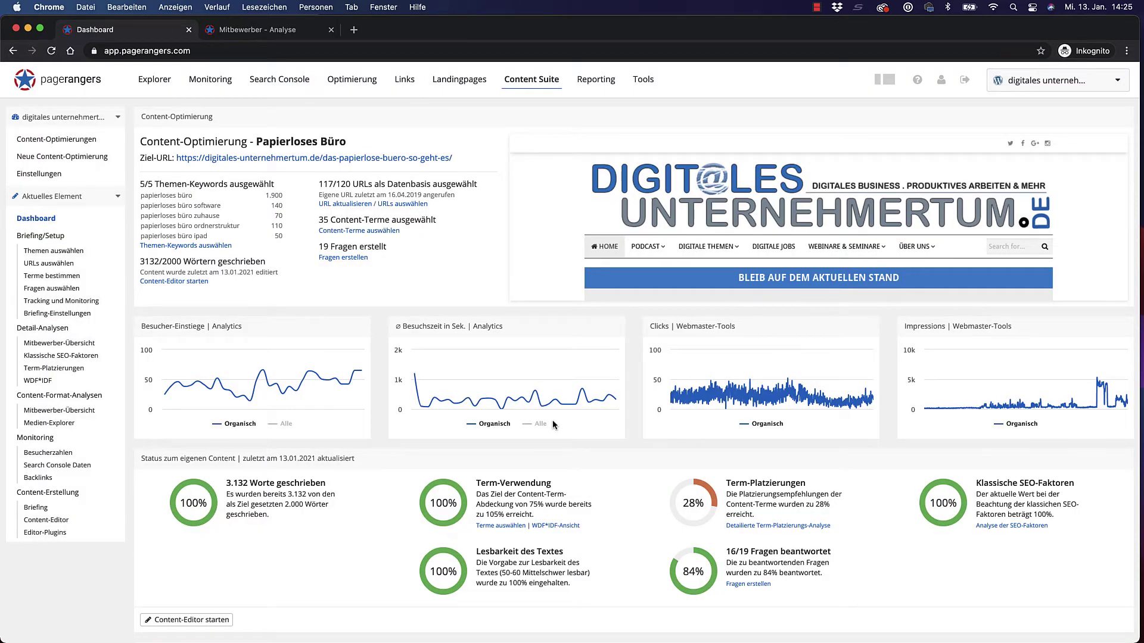
Examine the Term-Platzierungen heatmap coloured by Vorkommen in Top-URL and by Vorkommen im eigenen Content.
scroll(298, 357, down, 1)
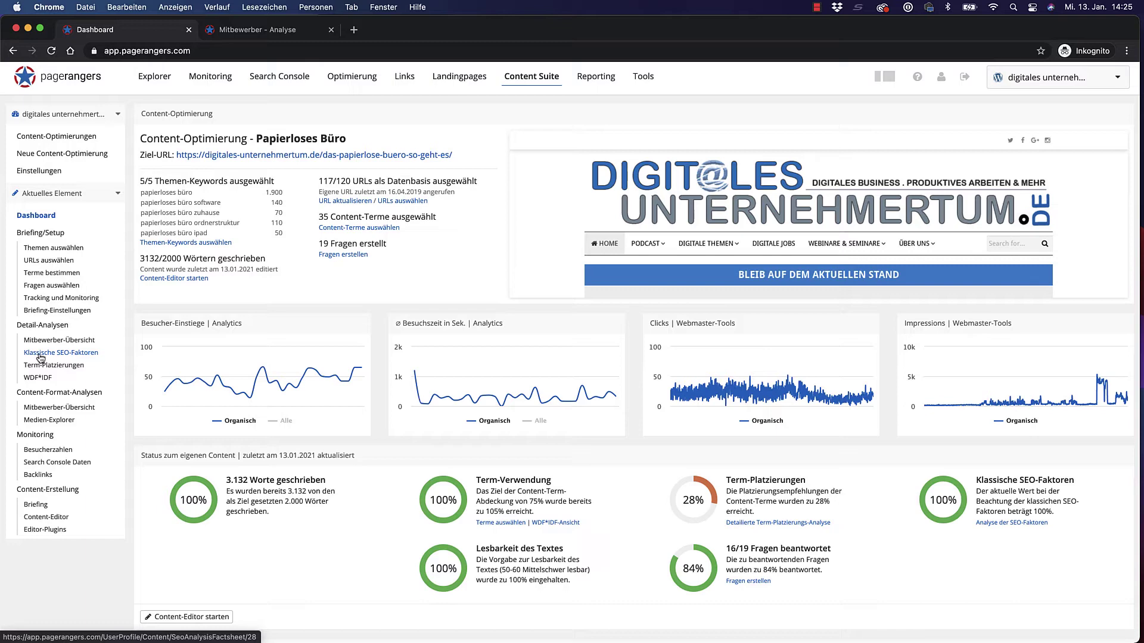
click(43, 364)
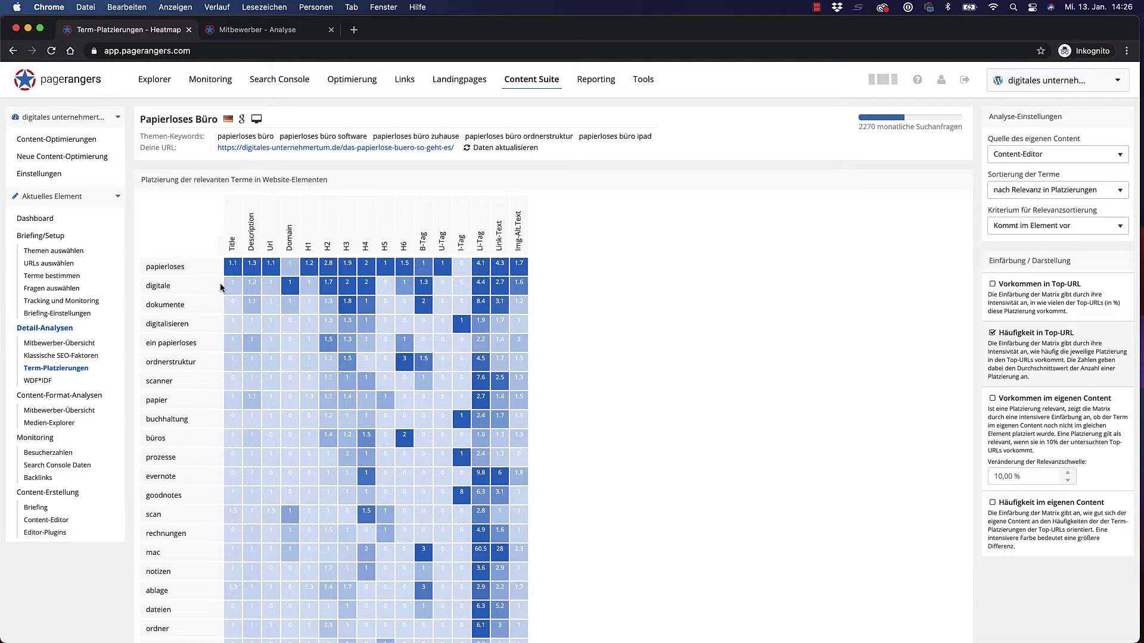
click(992, 284)
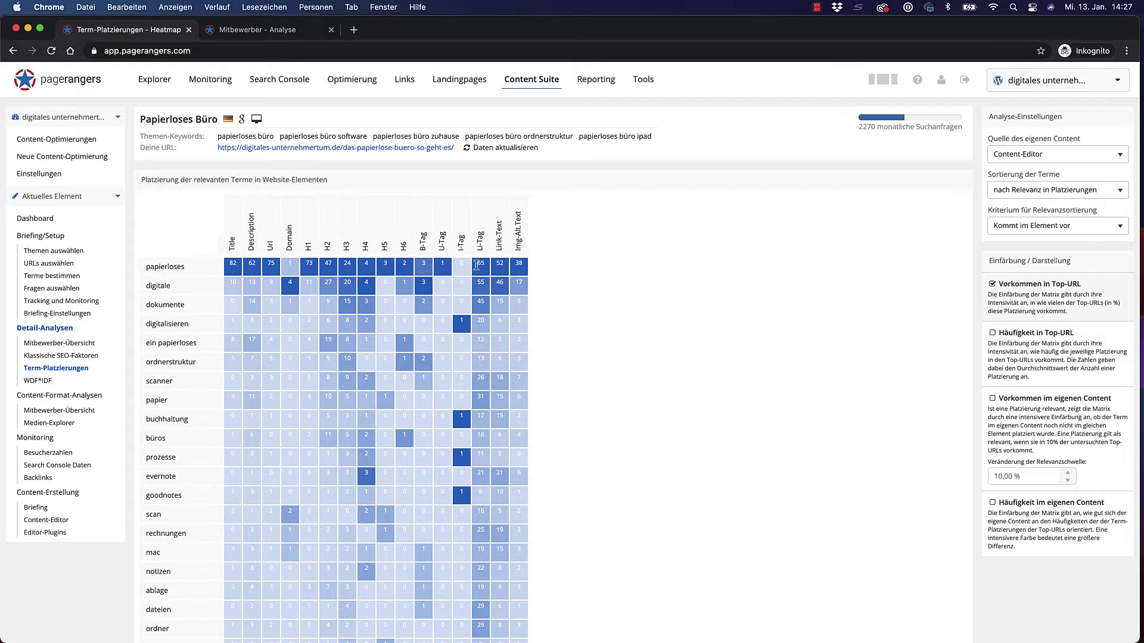
mouse_move(479, 266)
mouse_move(478, 302)
click(1027, 479)
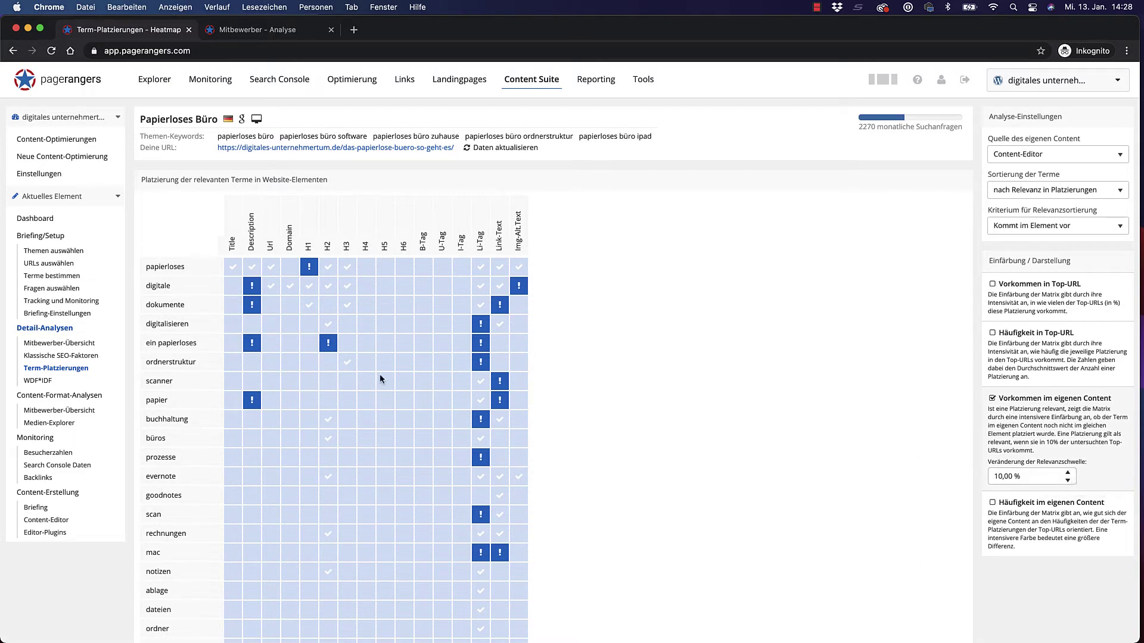
Examine the WDF*IDF keyword chart comparing the own URL and content with the competitors.
click(34, 382)
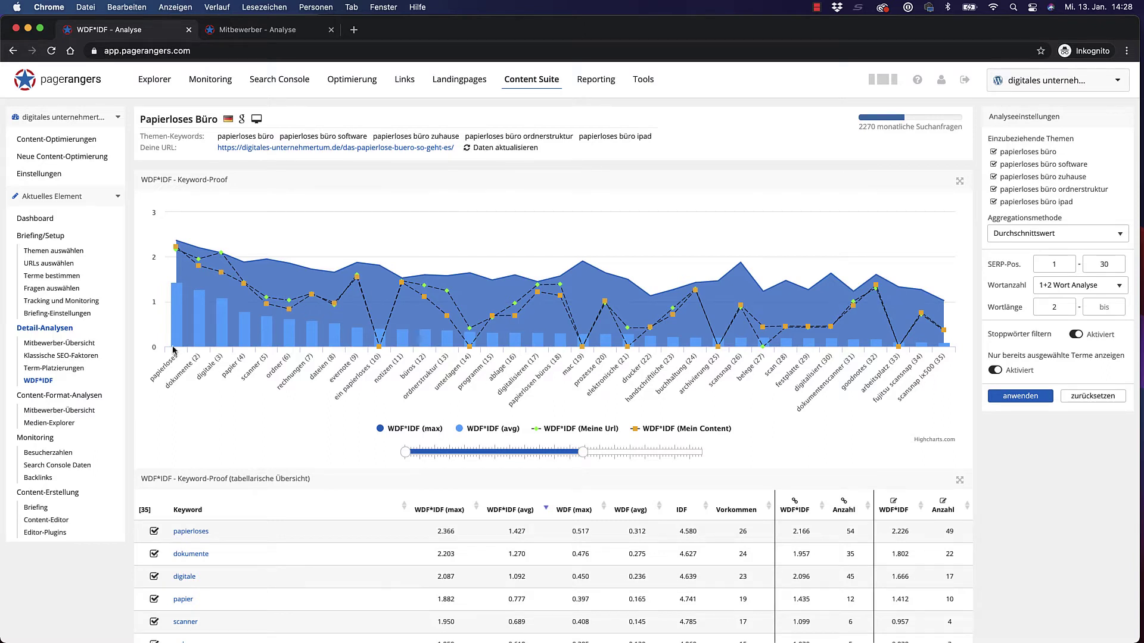
mouse_move(191, 337)
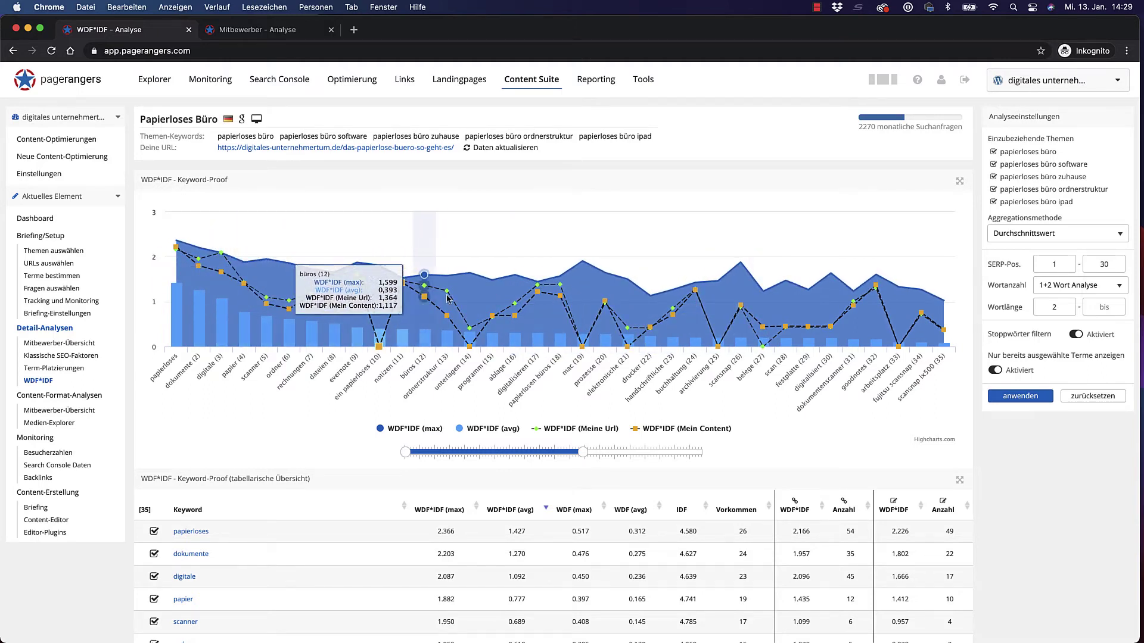
Sort the content format competitor overview by most images and inspect the images of the wirelesslife.de page.
click(41, 412)
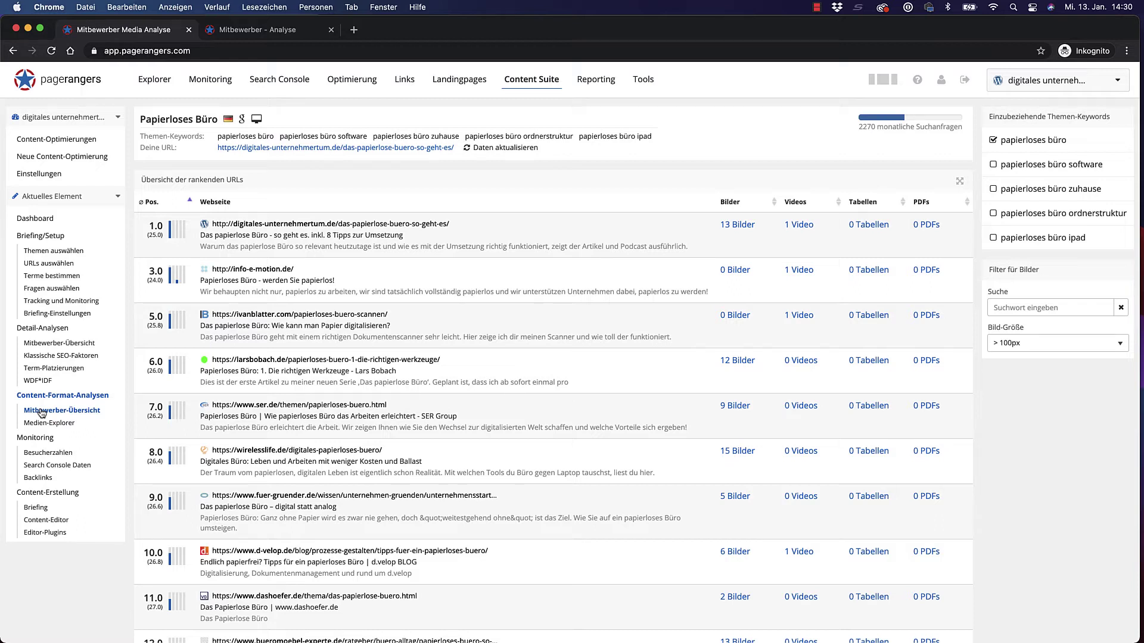
click(732, 204)
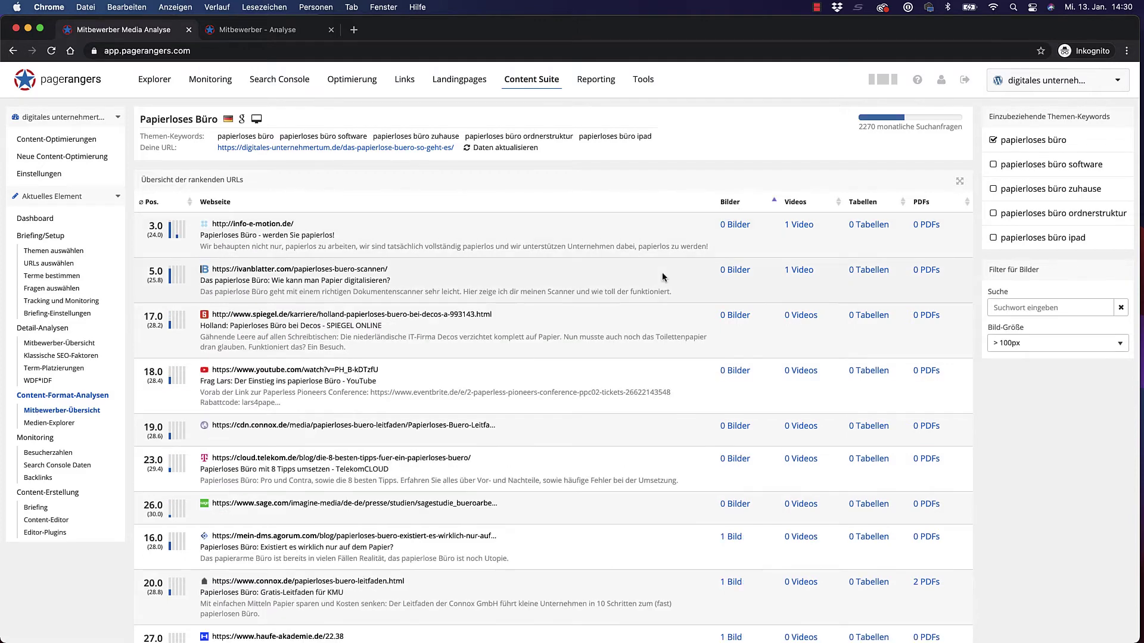
click(731, 201)
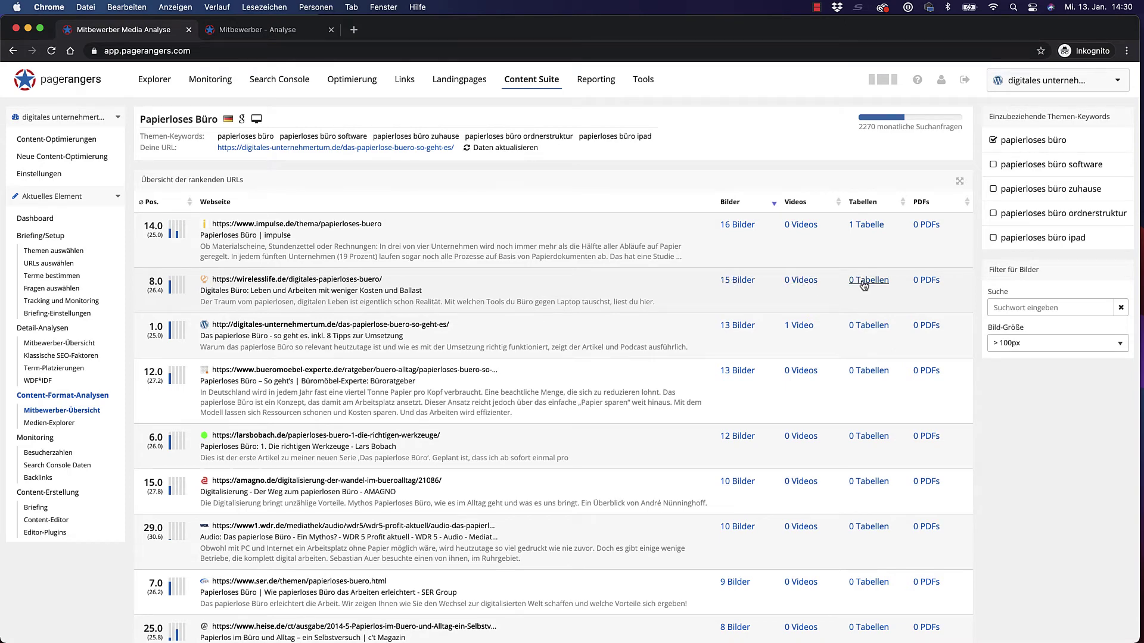
click(739, 280)
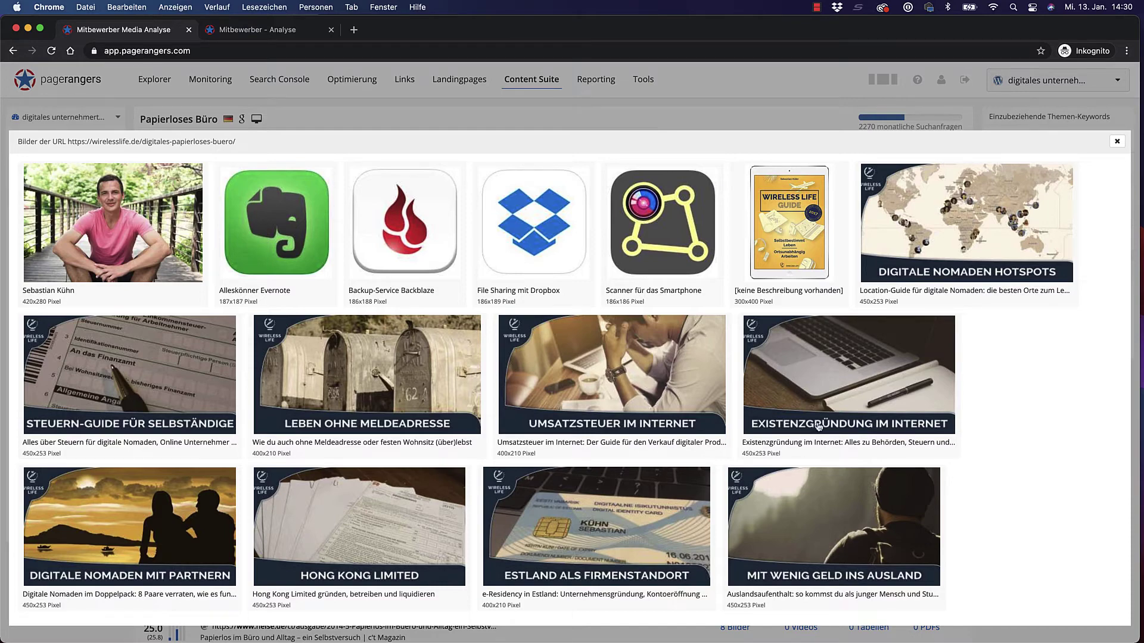
click(1116, 143)
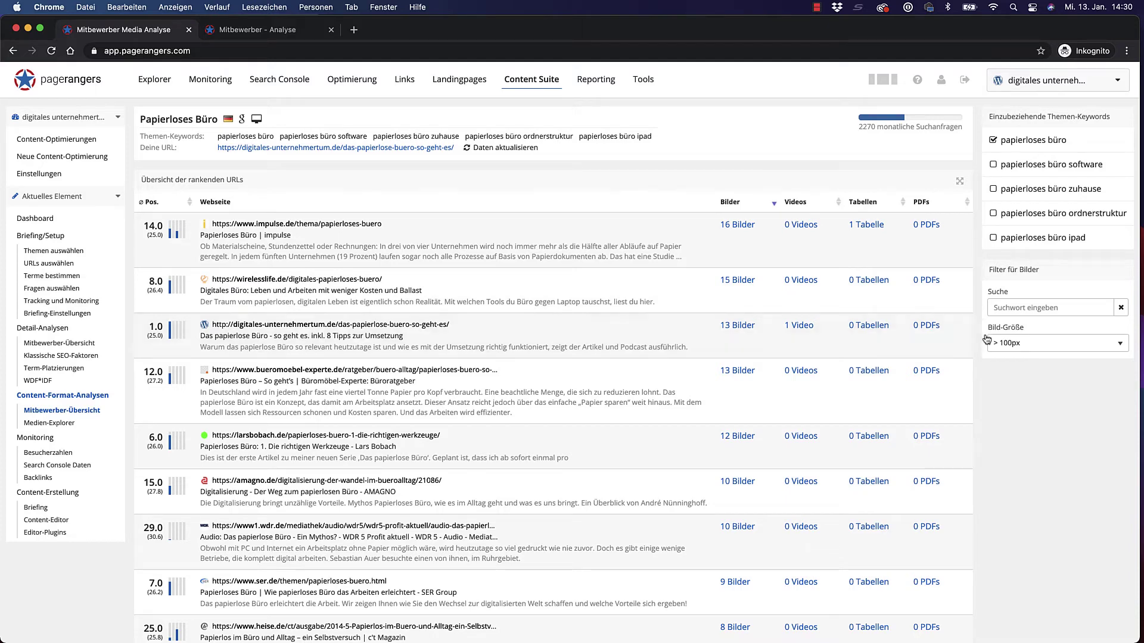
Filter the competitor images to > 500px and inspect those of the URL ranking at position 6.0.
click(1022, 345)
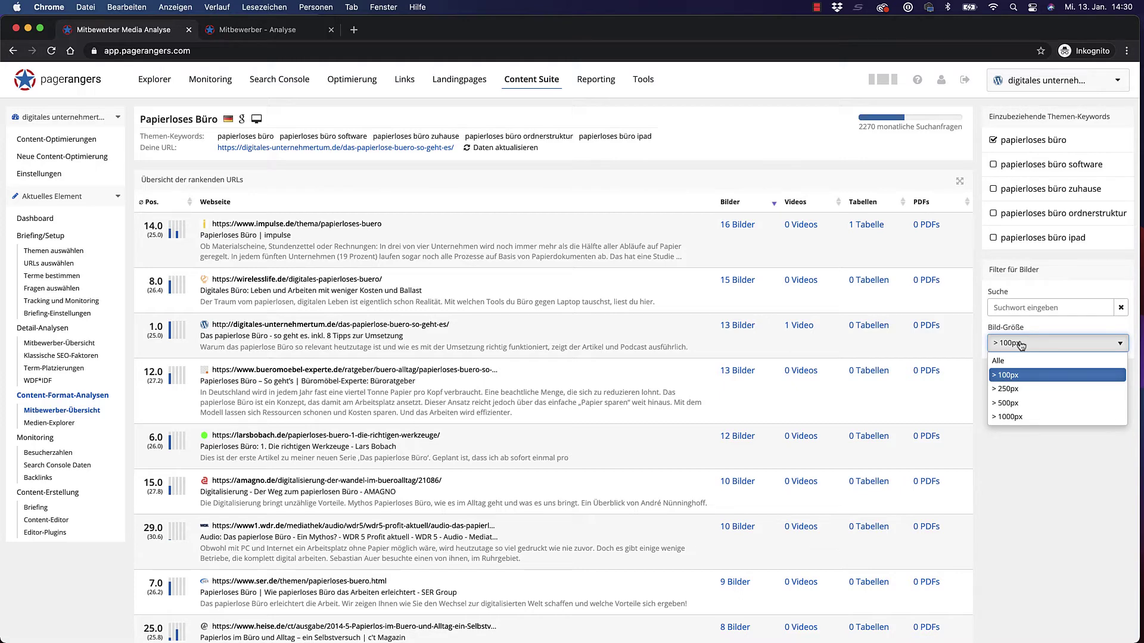
click(1008, 403)
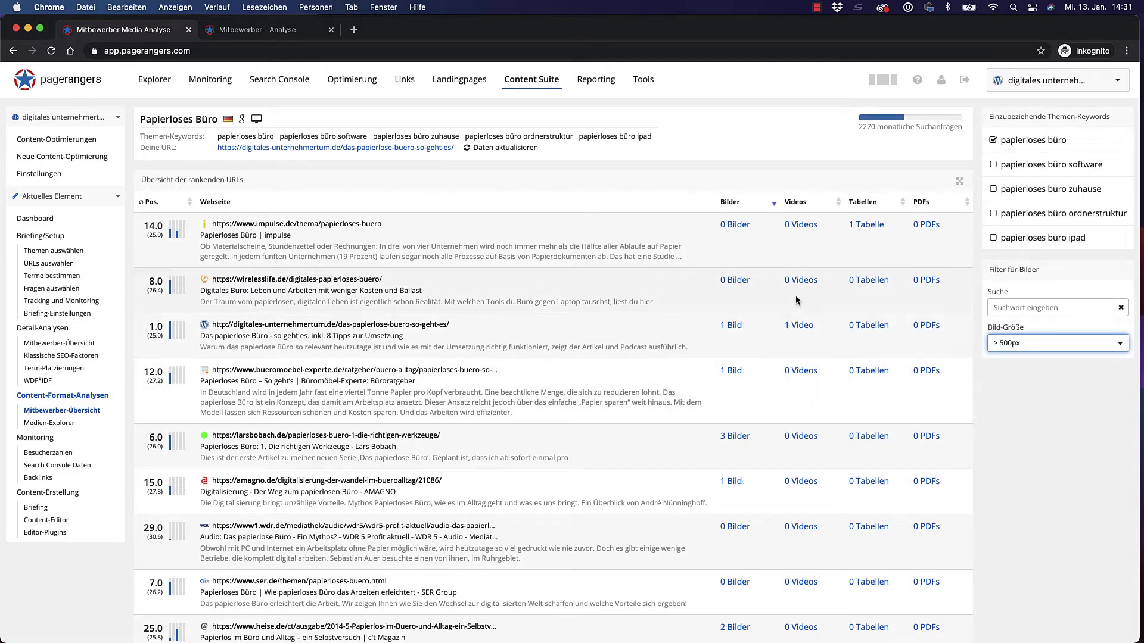
scroll(711, 336, down, 2)
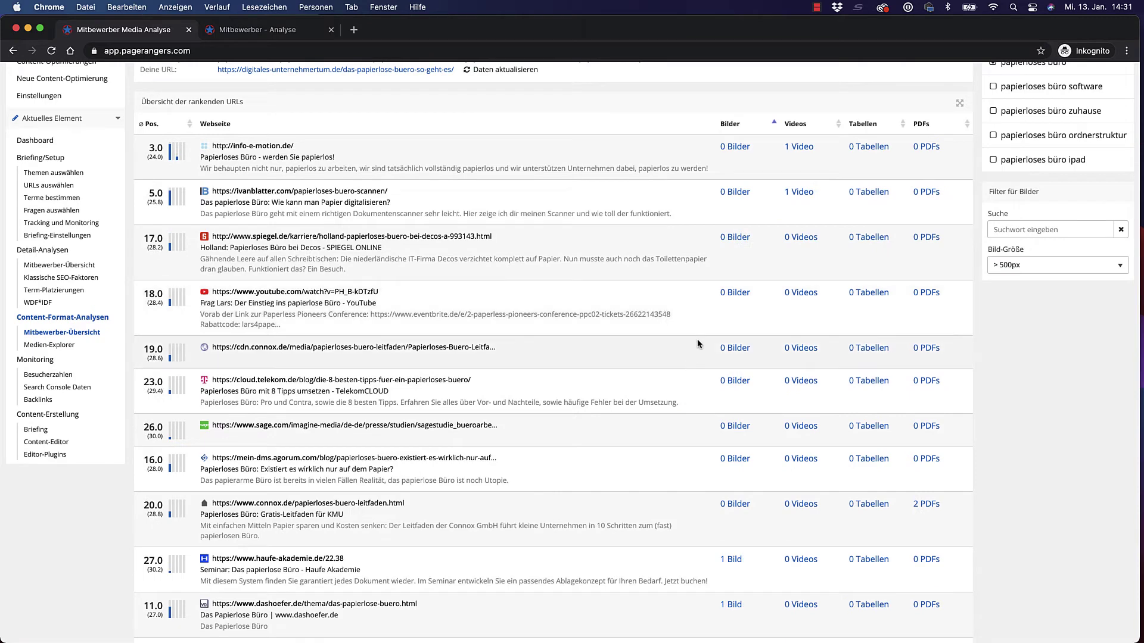
click(737, 124)
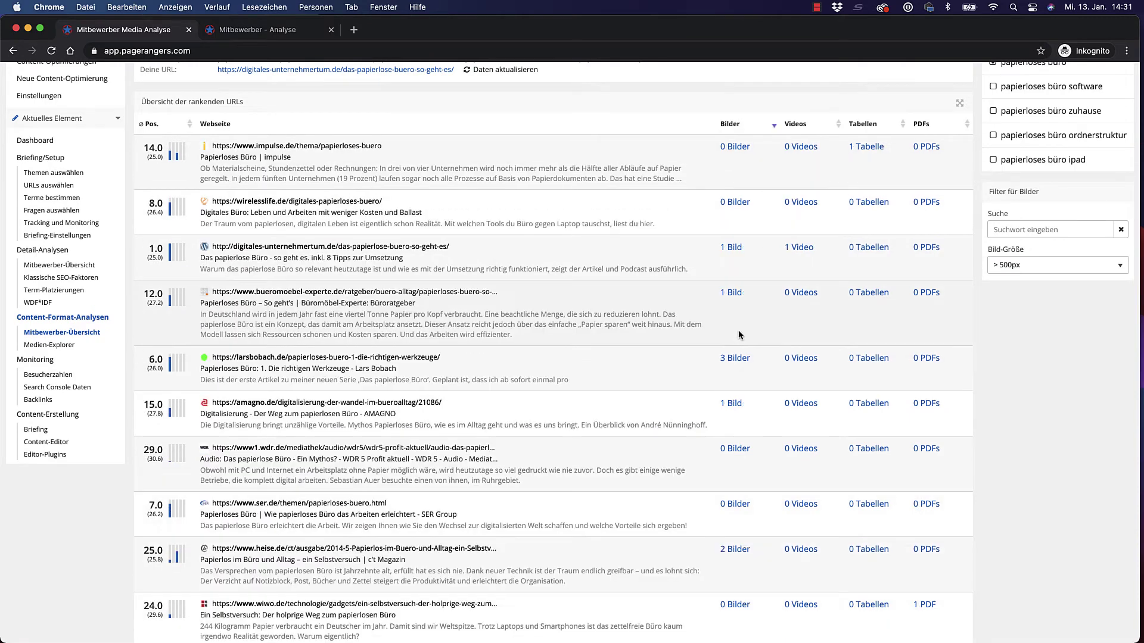
click(734, 360)
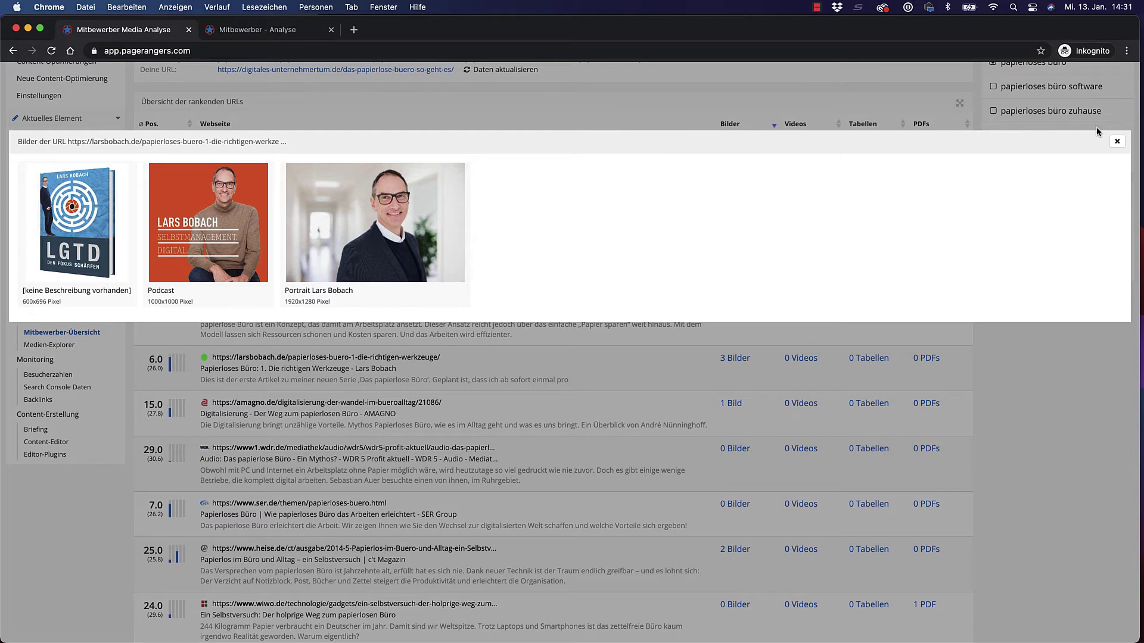
click(1118, 141)
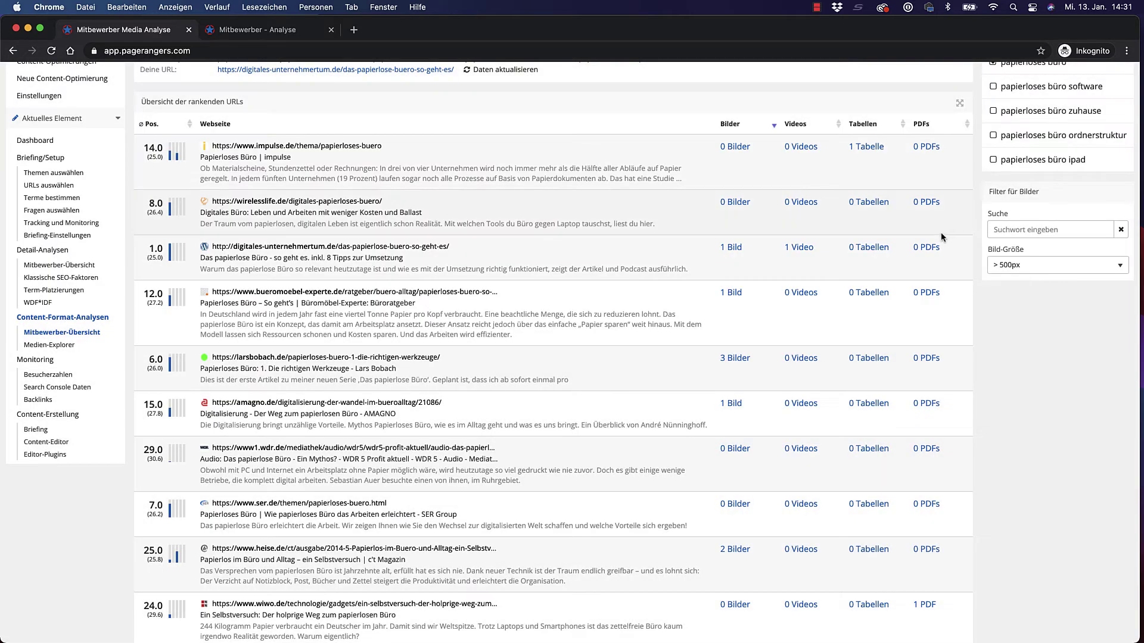
Sort the competitors by most PDFs and inspect the PDFs of the connox.de guide page.
click(926, 128)
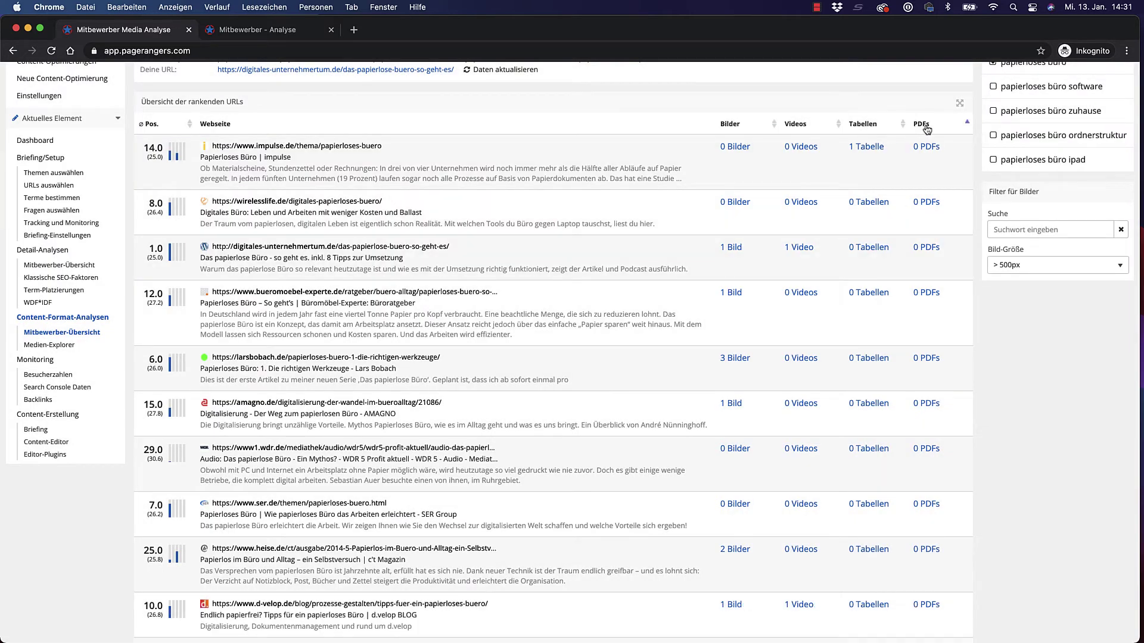
click(926, 129)
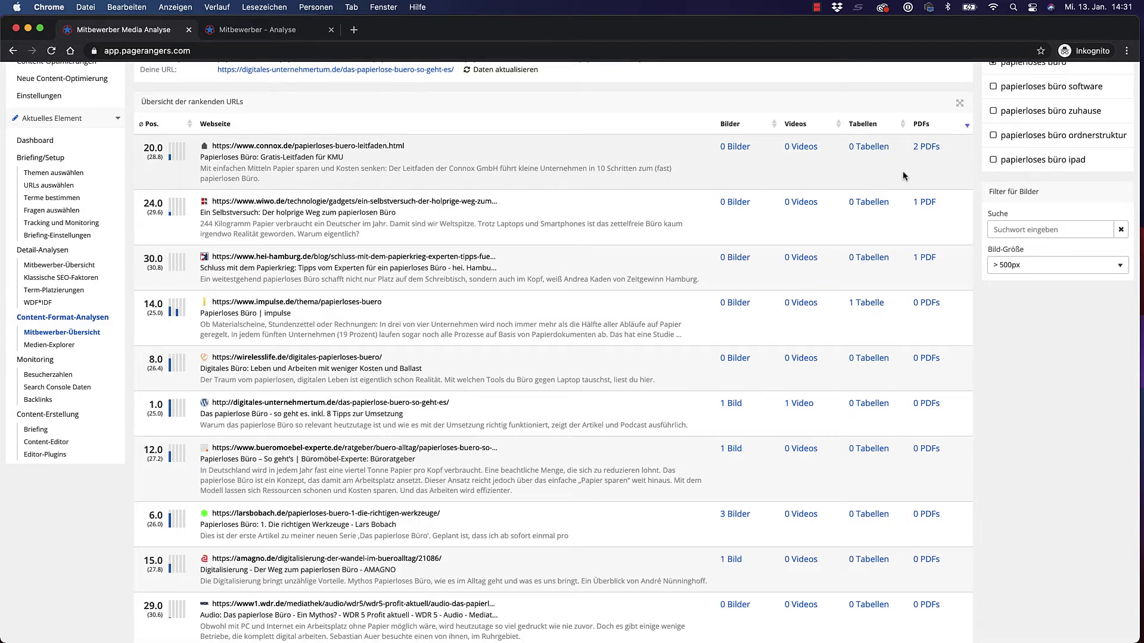
click(926, 148)
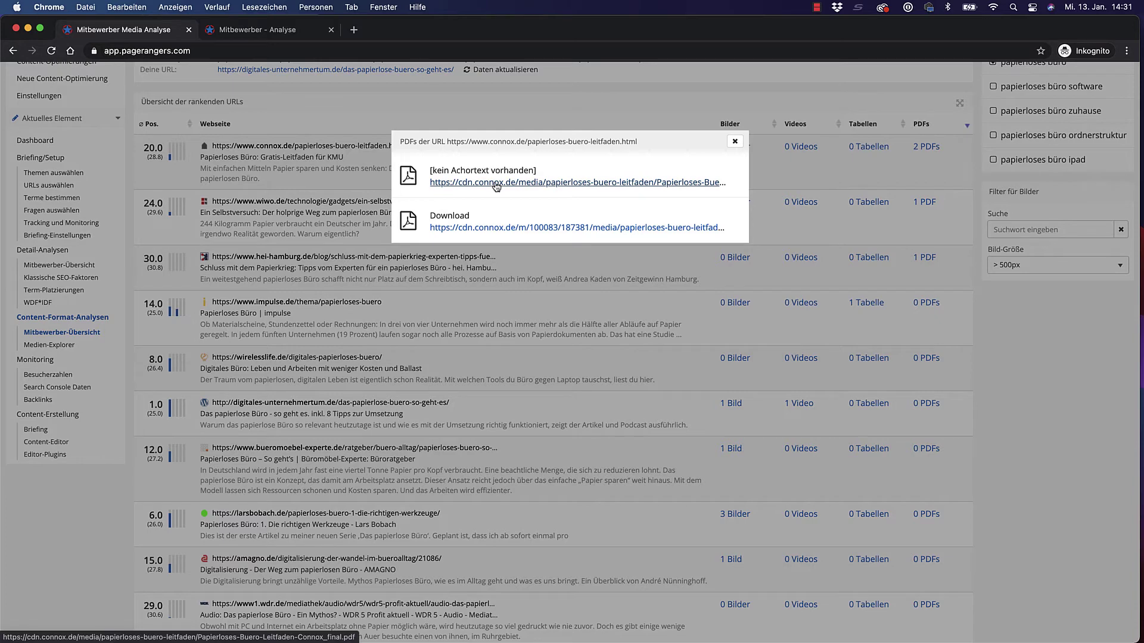
click(735, 141)
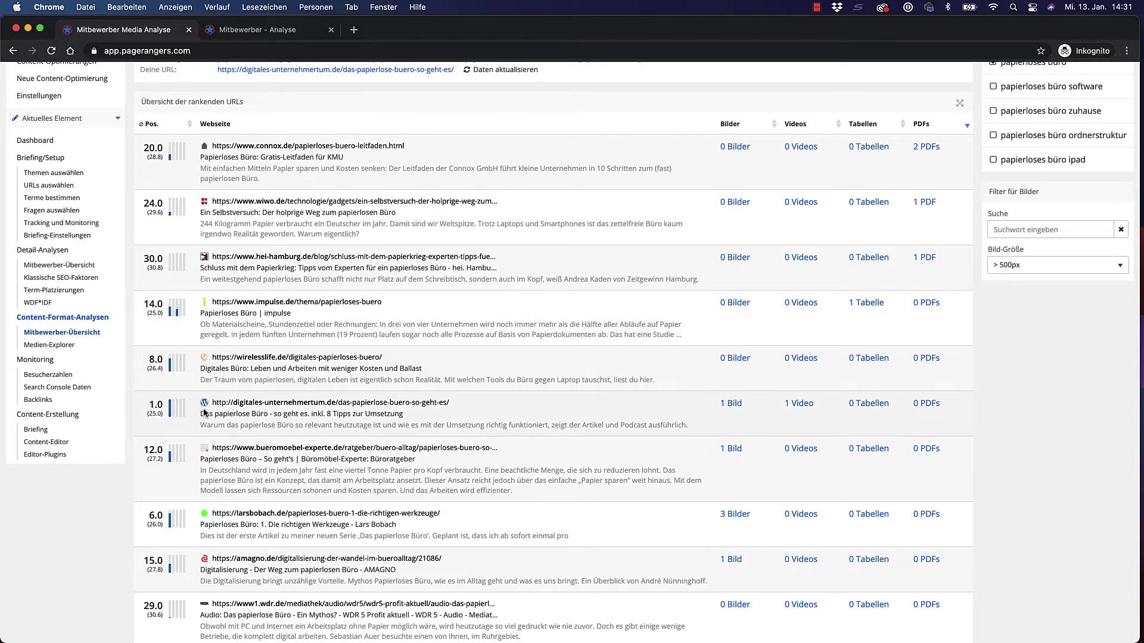
Open the Medien-Explorer and look through the competitors' images larger than 500px along with the available image size filters.
click(60, 348)
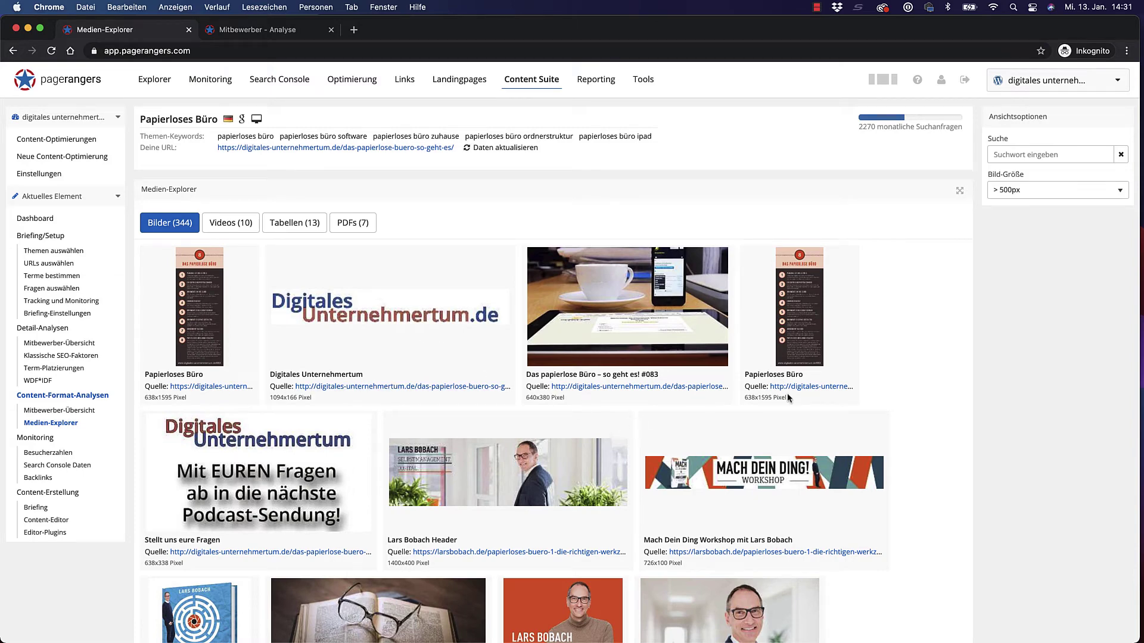
click(1011, 199)
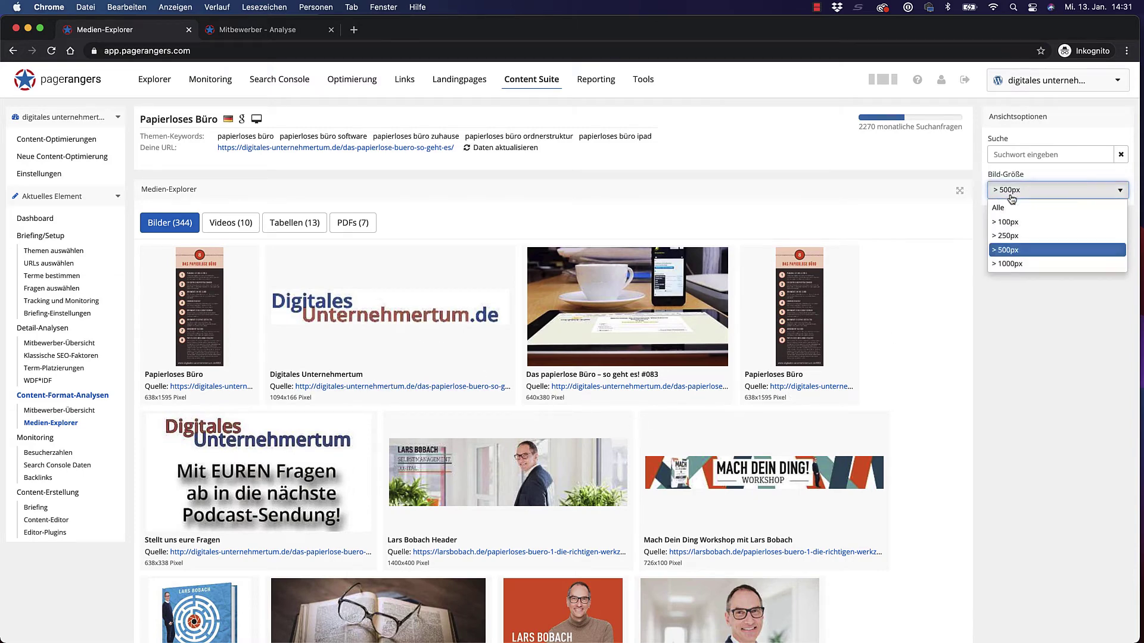
click(1015, 178)
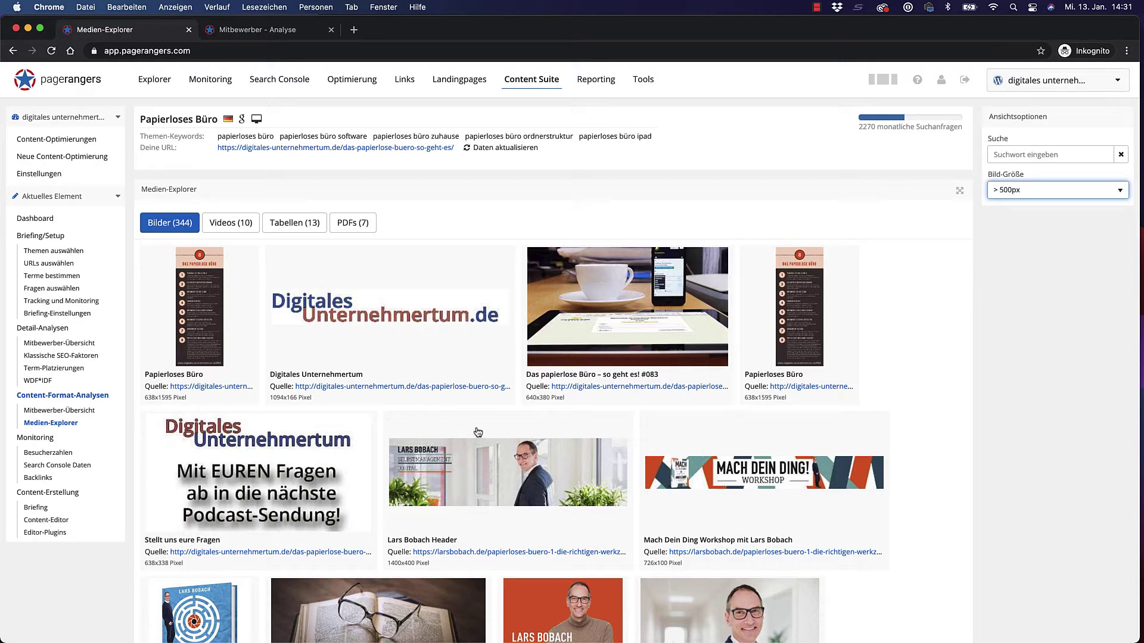
scroll(477, 433, down, 5)
scroll(477, 433, down, 8)
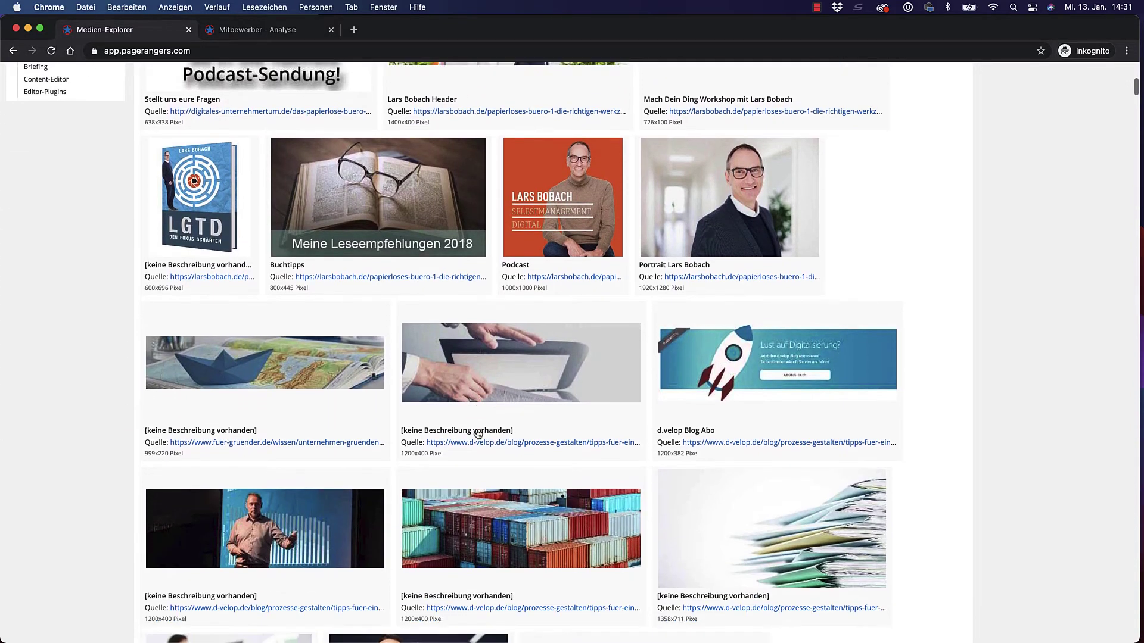
scroll(476, 433, down, 9)
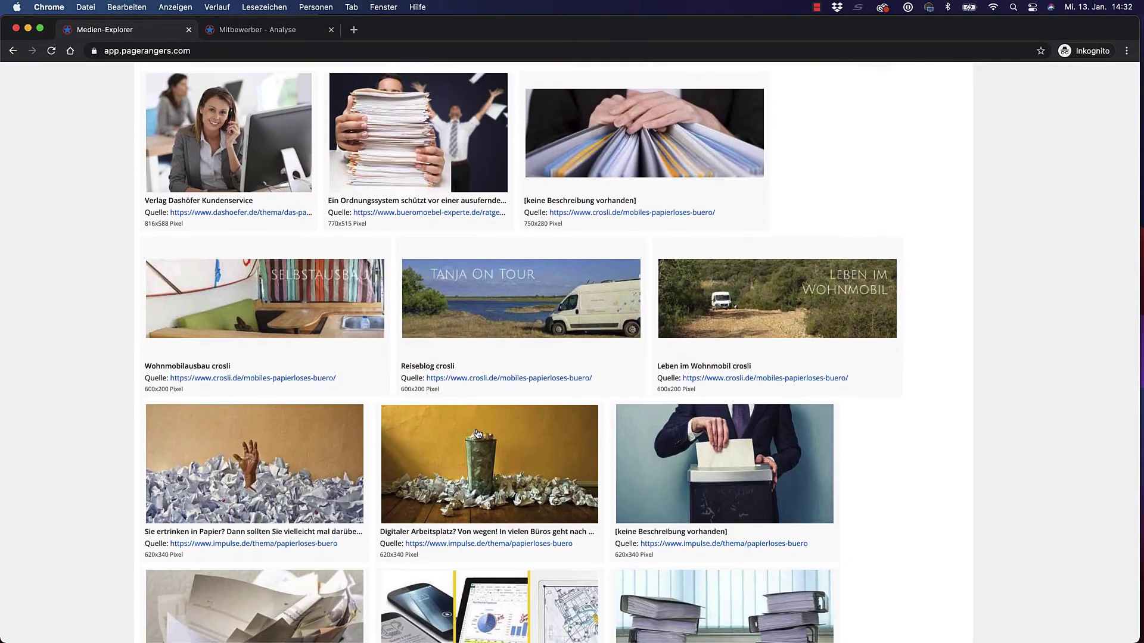
scroll(477, 433, down, 4)
scroll(477, 433, up, 20)
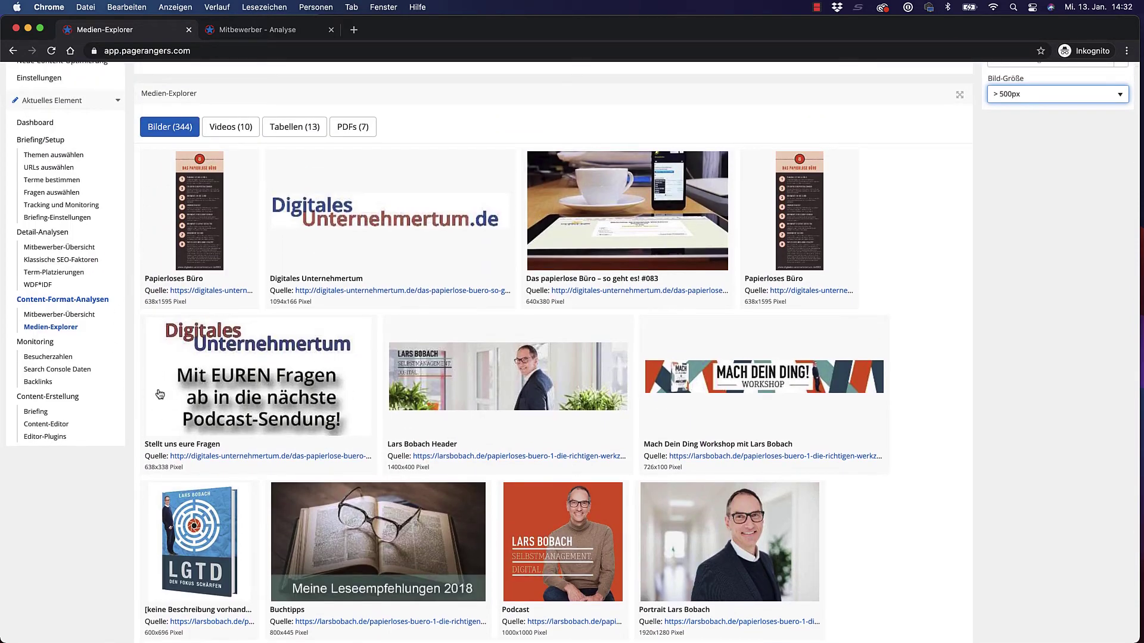
Open the external briefing for the content optimization and review which briefing elements can be inserted.
click(42, 412)
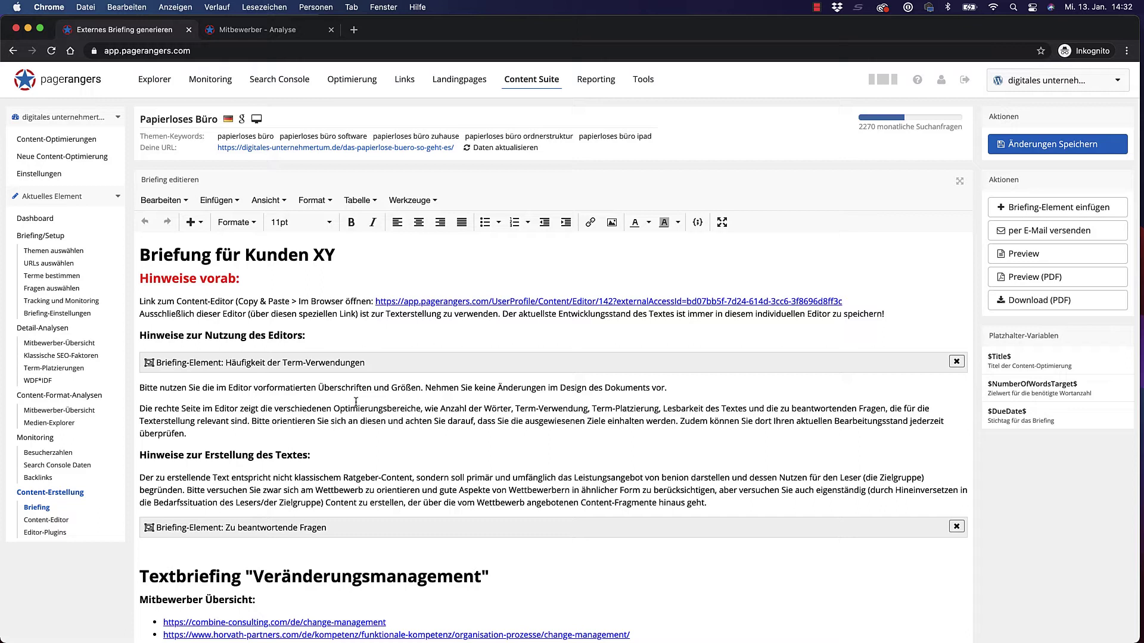
click(1025, 212)
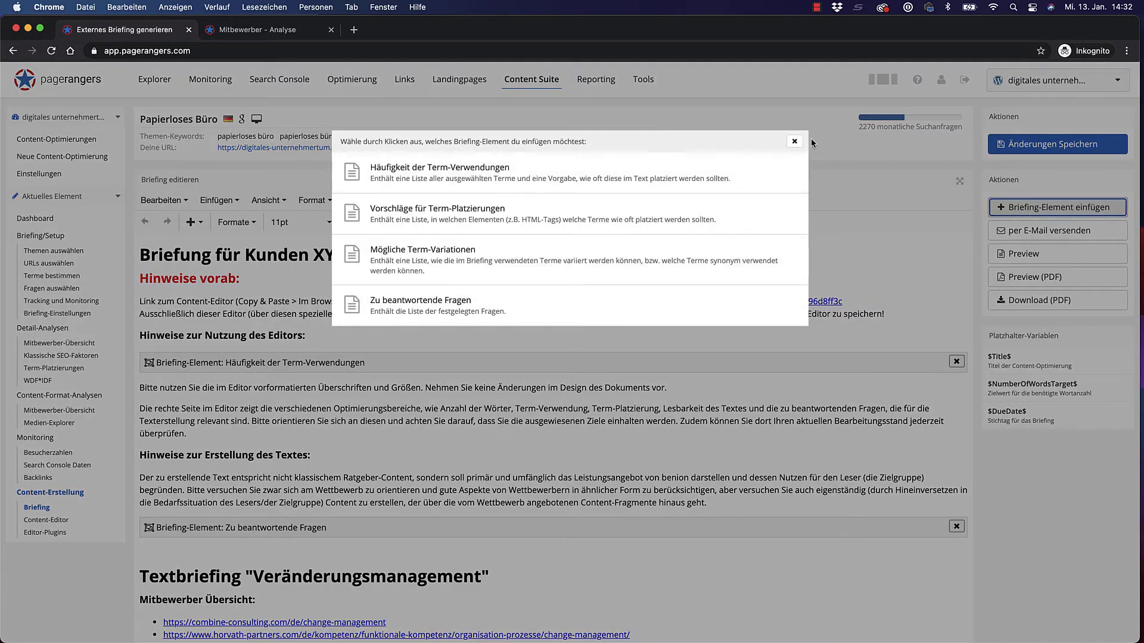
click(794, 142)
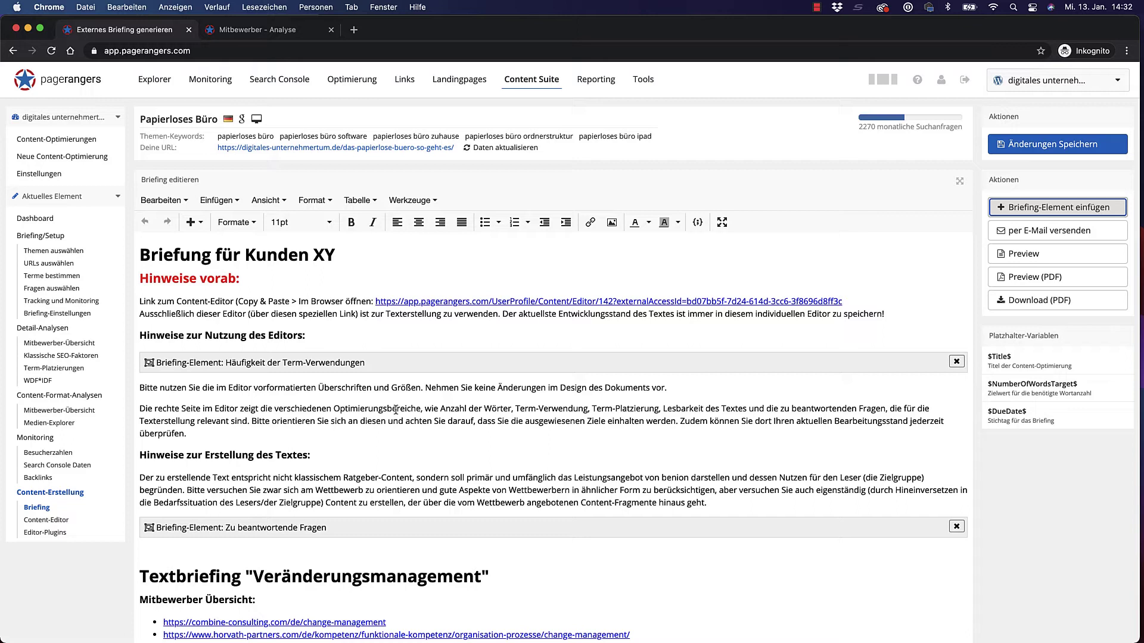
Start the Content-Editor for the "Papierloses Büro" article in a new window and look over its text.
click(57, 521)
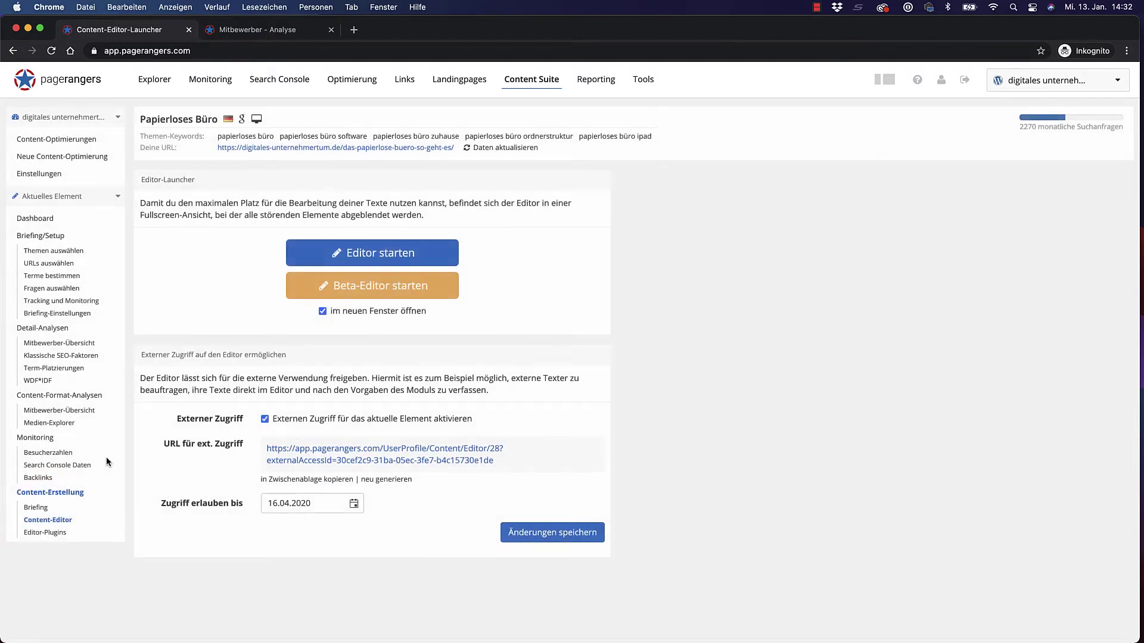
click(314, 244)
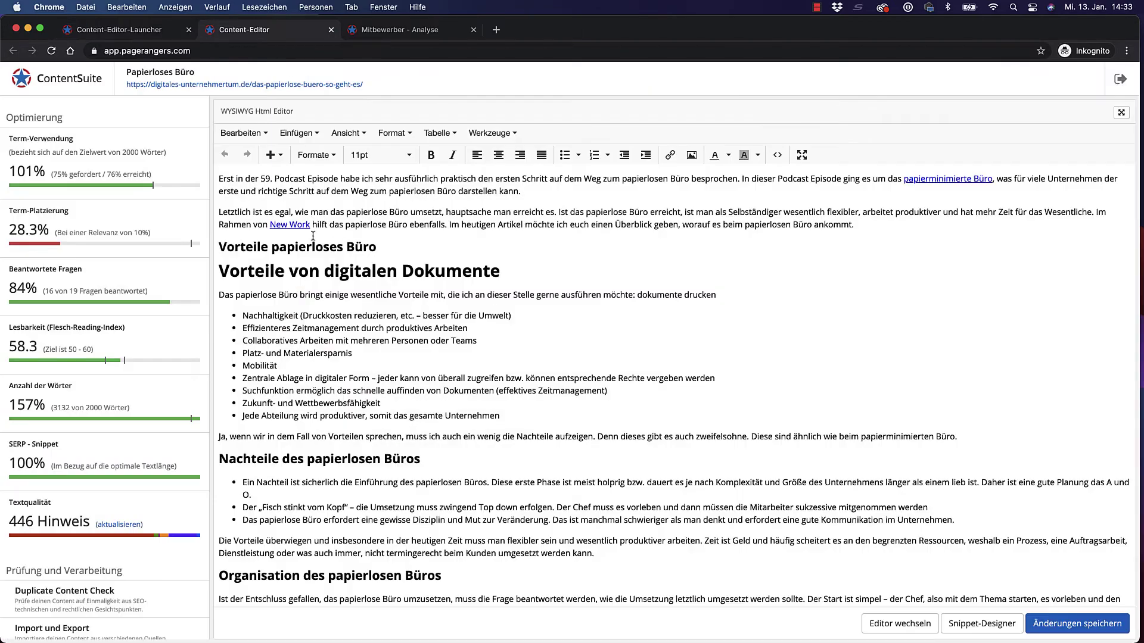
drag(219, 179, 533, 327)
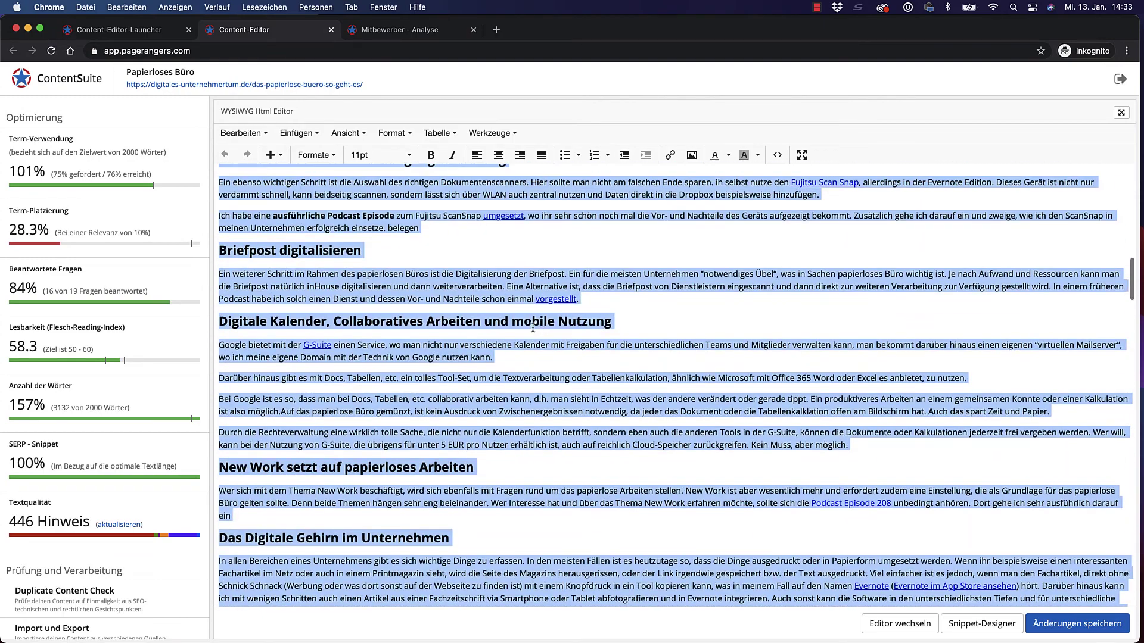
click(433, 286)
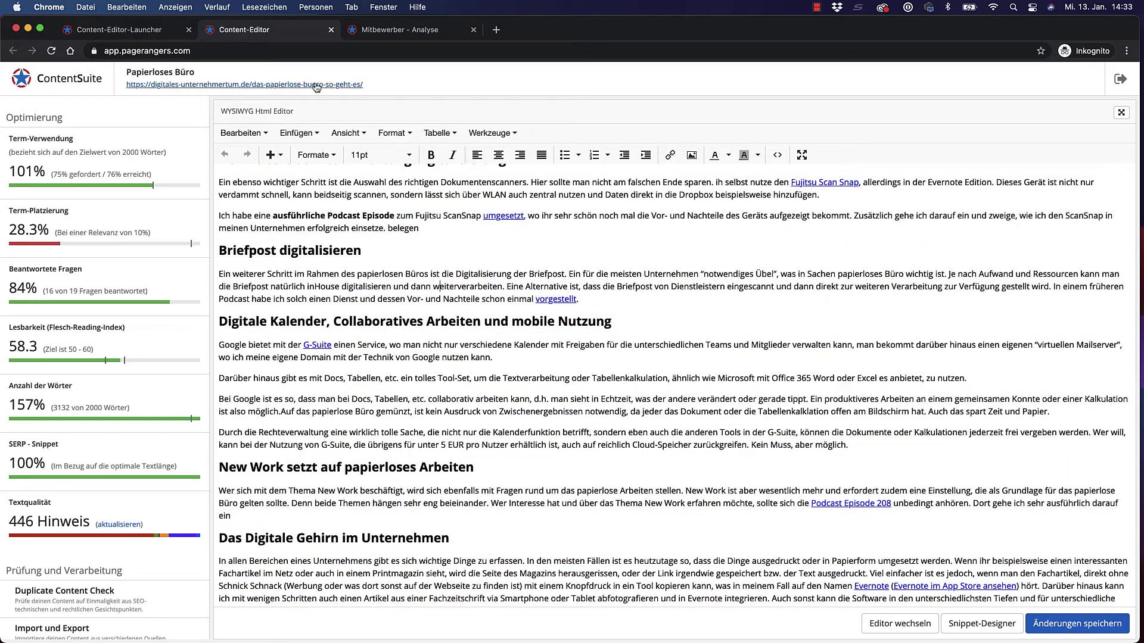
click(249, 137)
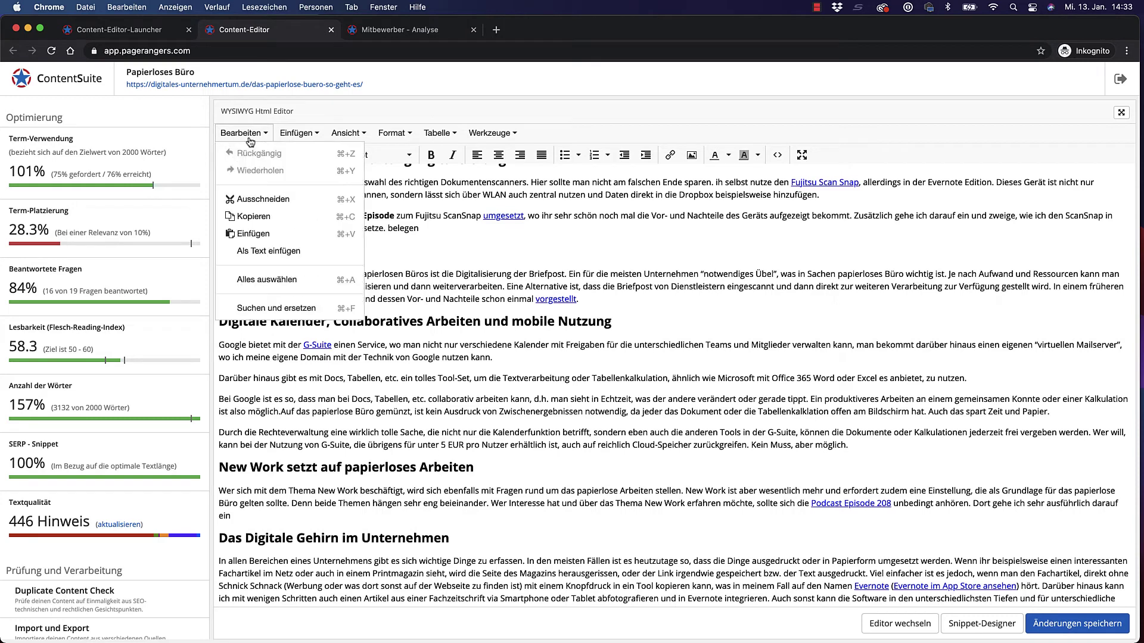
click(296, 138)
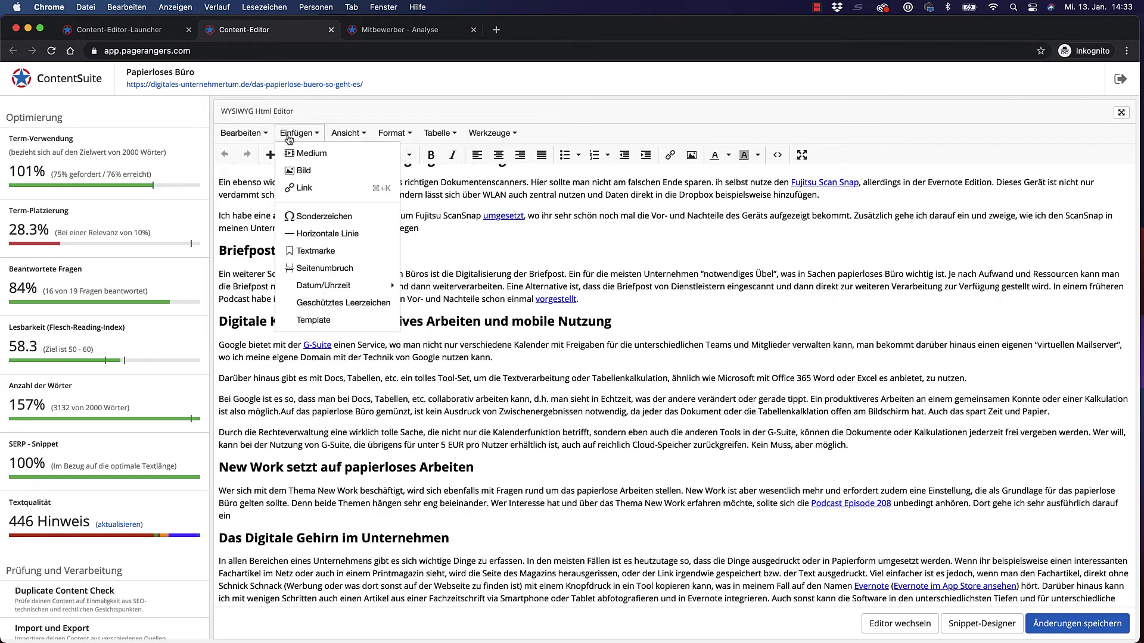
click(237, 237)
click(327, 156)
mouse_move(325, 180)
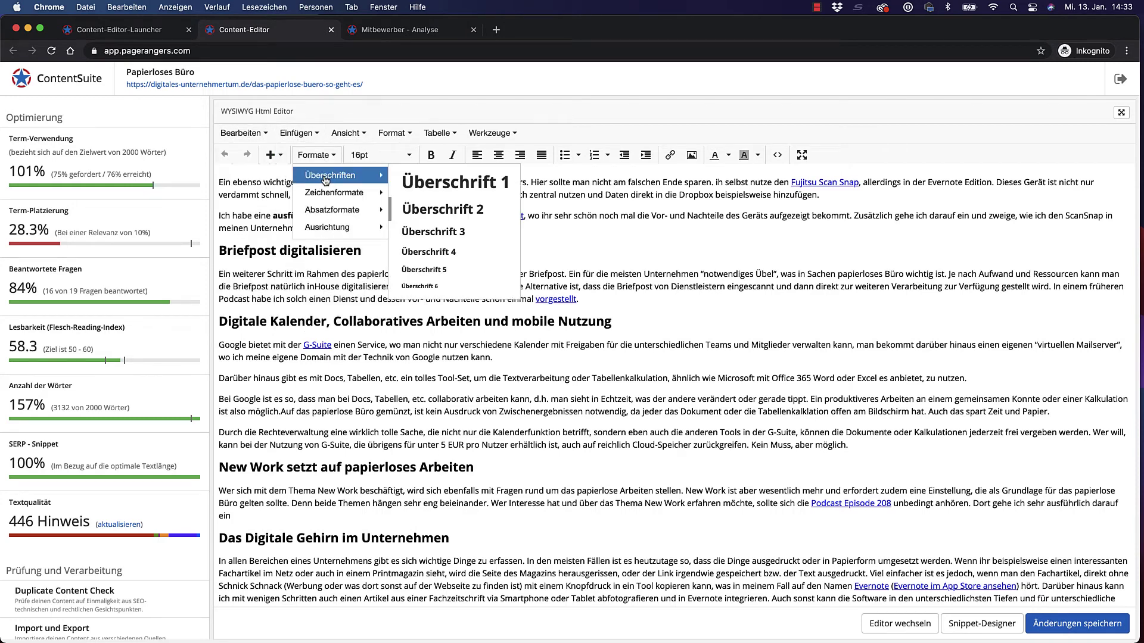
click(344, 312)
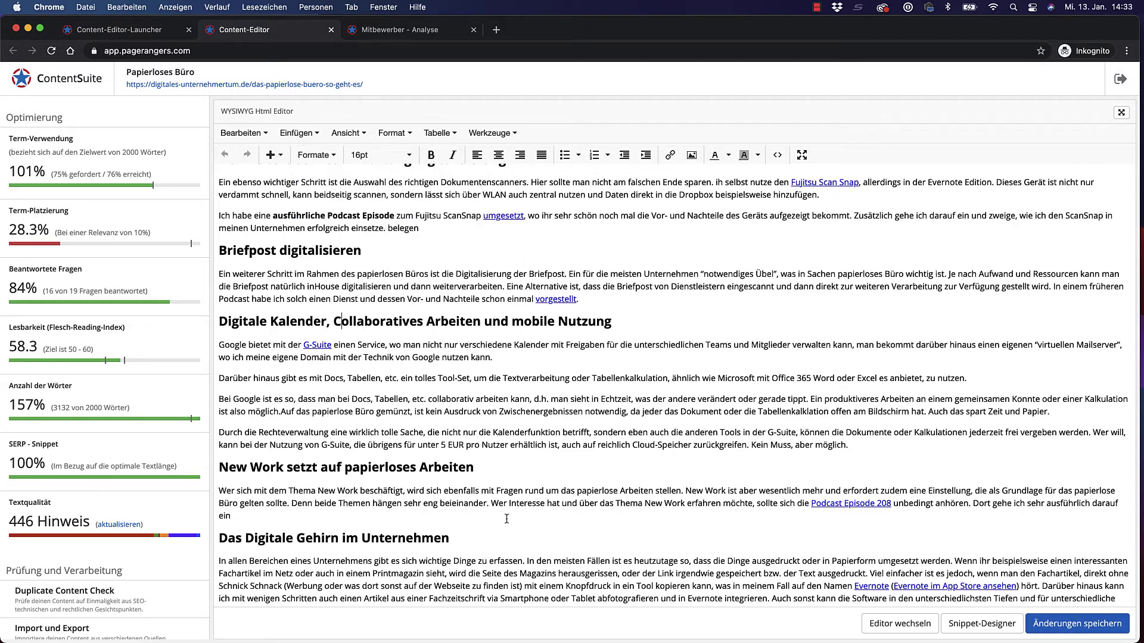
Examine the Term-Verwendung details for the must-have, recommended and supplementary terms.
click(42, 150)
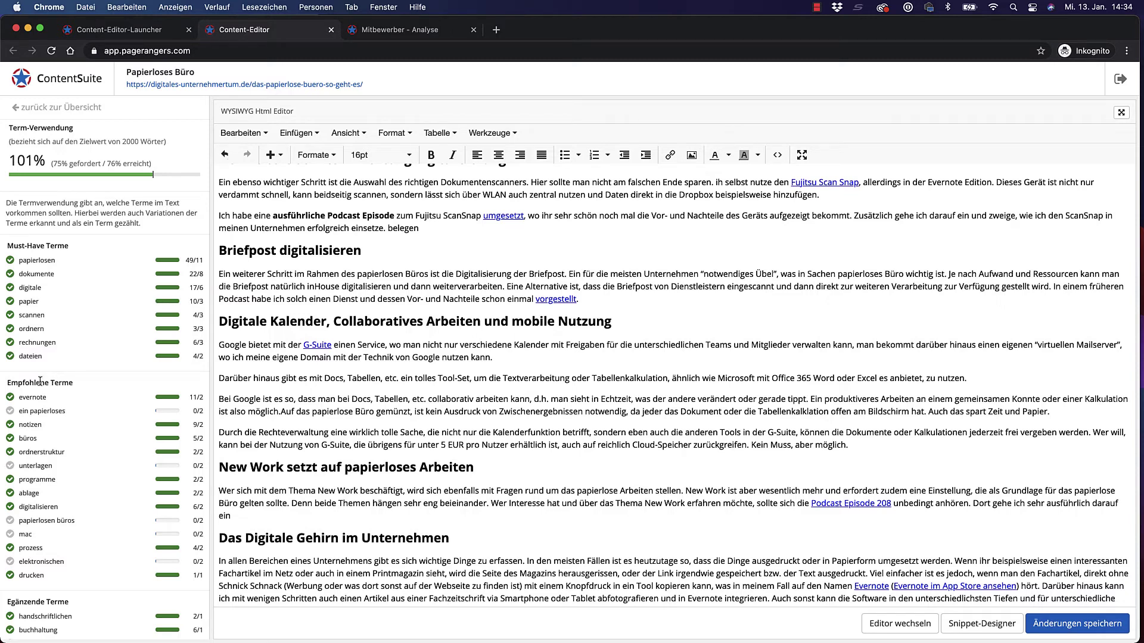
scroll(51, 403, down, 1)
scroll(51, 403, down, 3)
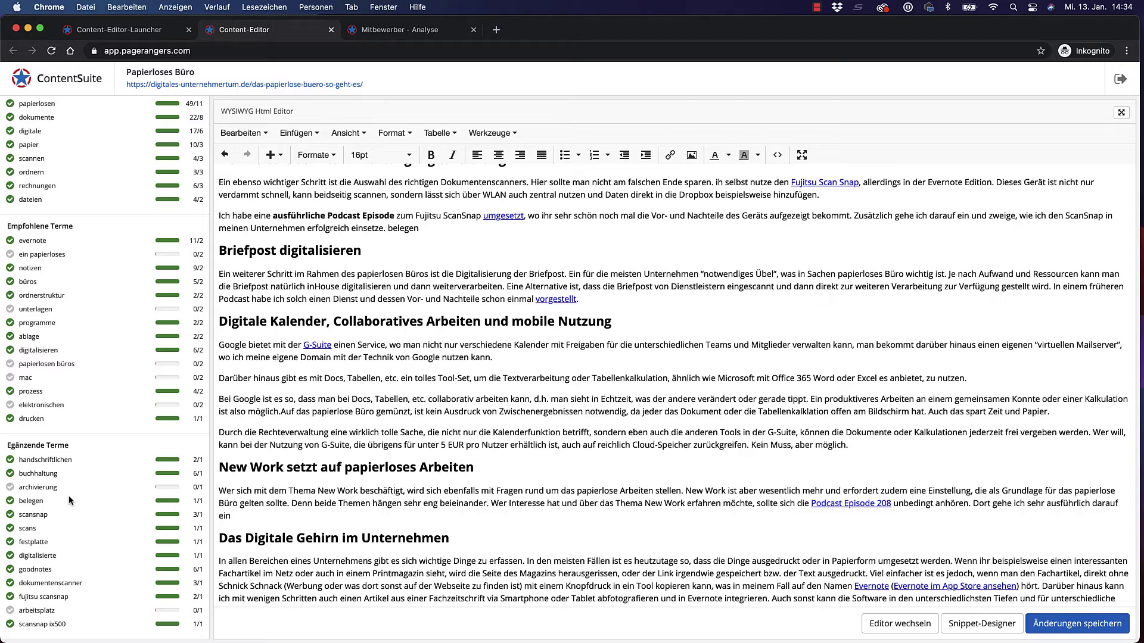
scroll(69, 495, up, 5)
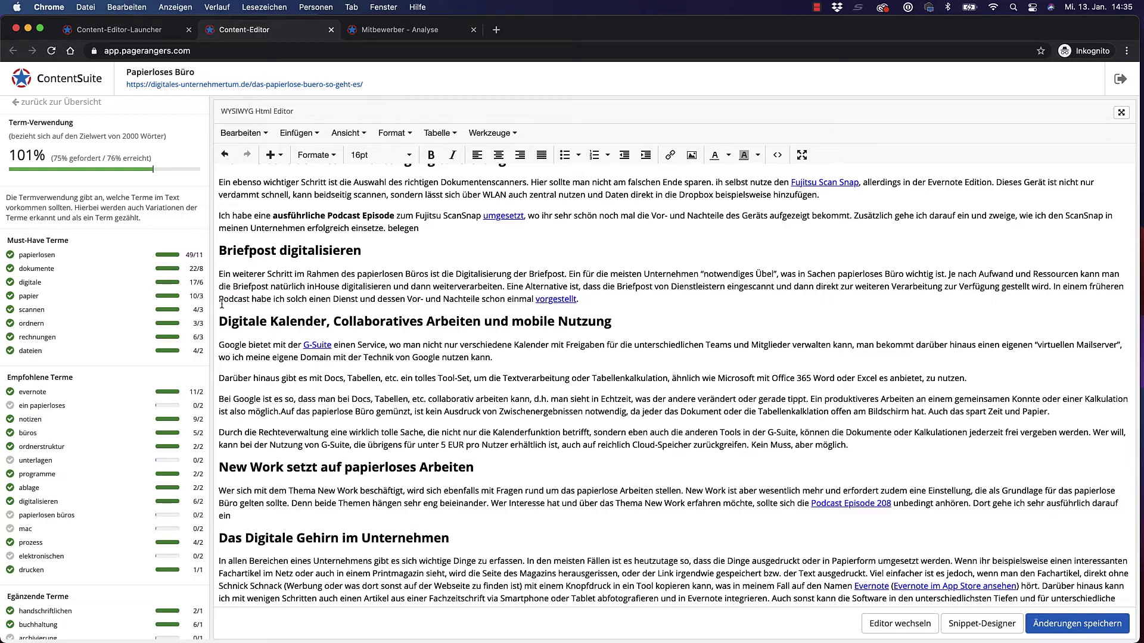
Delete the article text from the heading "Digitale Kalender, Collaboratives Arbeiten und mobile Nutzung" through the end of "Tipp Nr. 3 – Konsequent bleiben".
drag(215, 324, 230, 357)
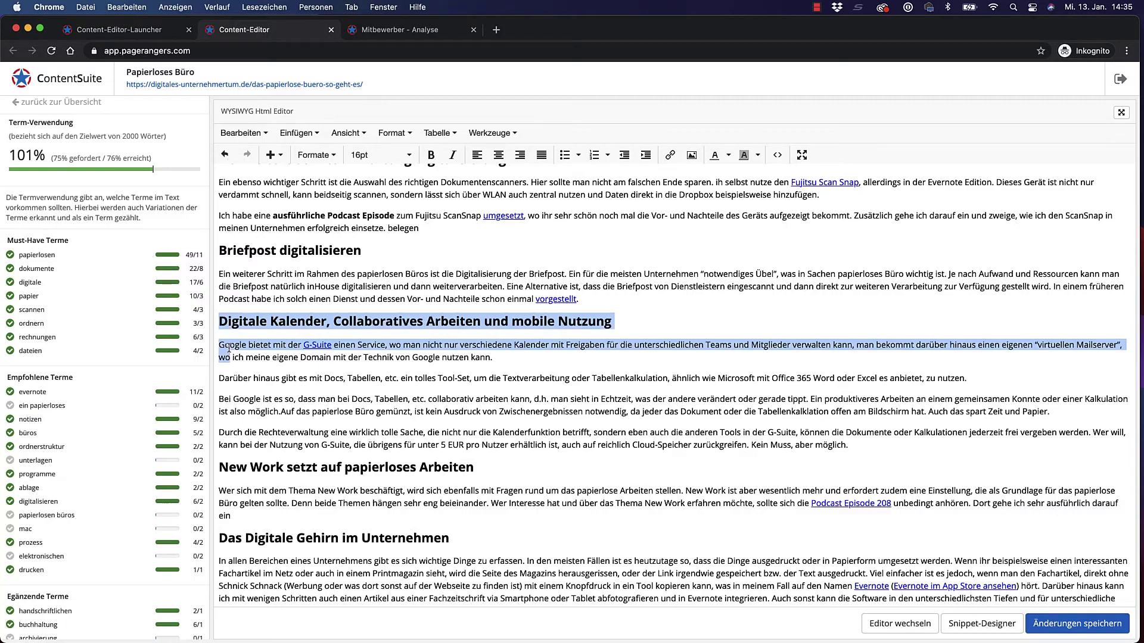
scroll(230, 344, down, 10)
scroll(230, 343, down, 15)
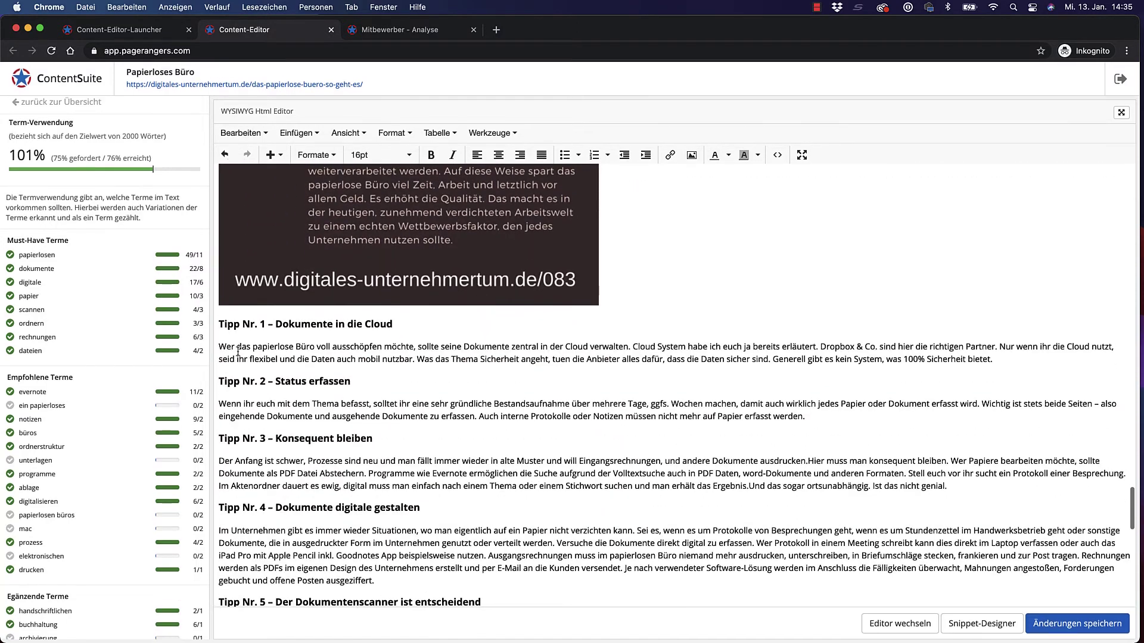
shift+click(996, 471)
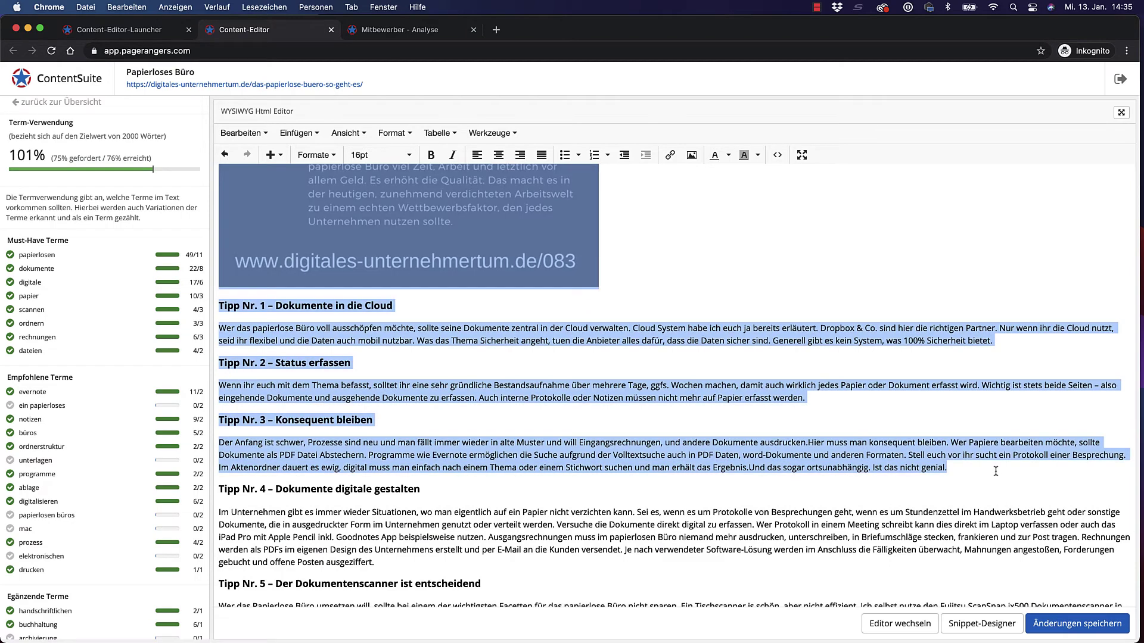
key(BackSpace)
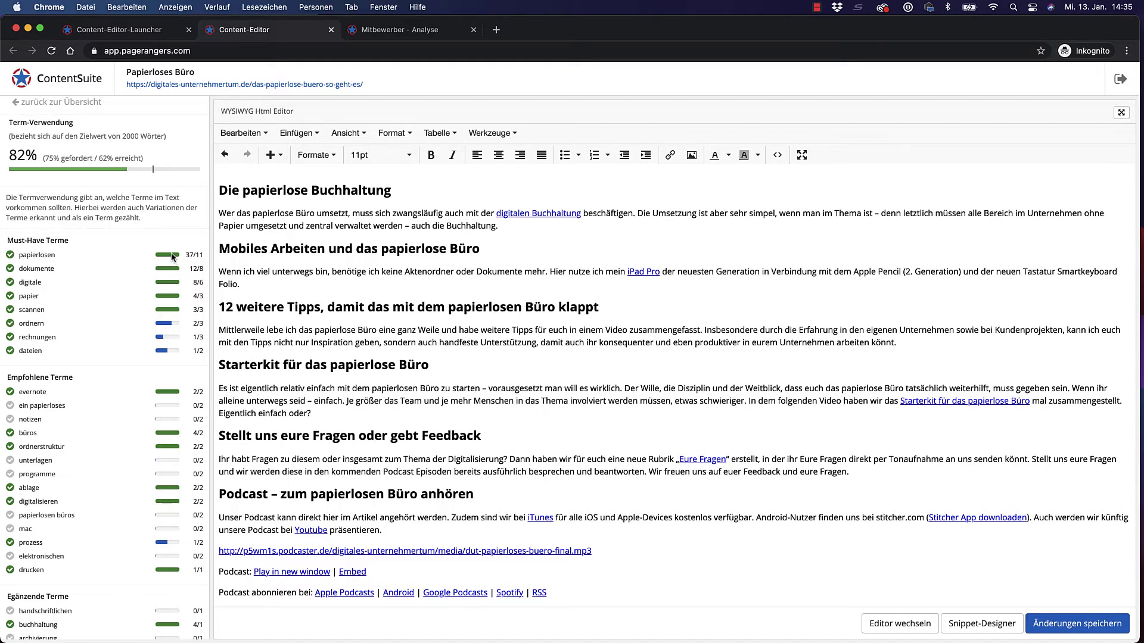
Check the current, optimal and maximum usage of the must-have terms "papierlosen" and "ordnern", then return to the optimization overview.
mouse_move(172, 257)
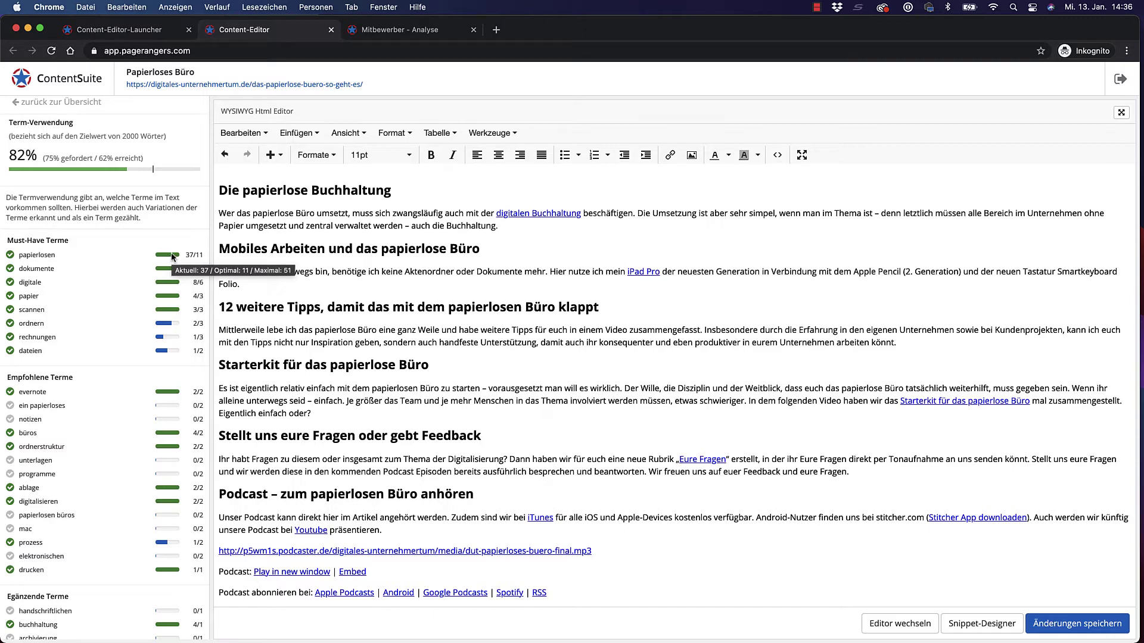
scroll(173, 320, down, 5)
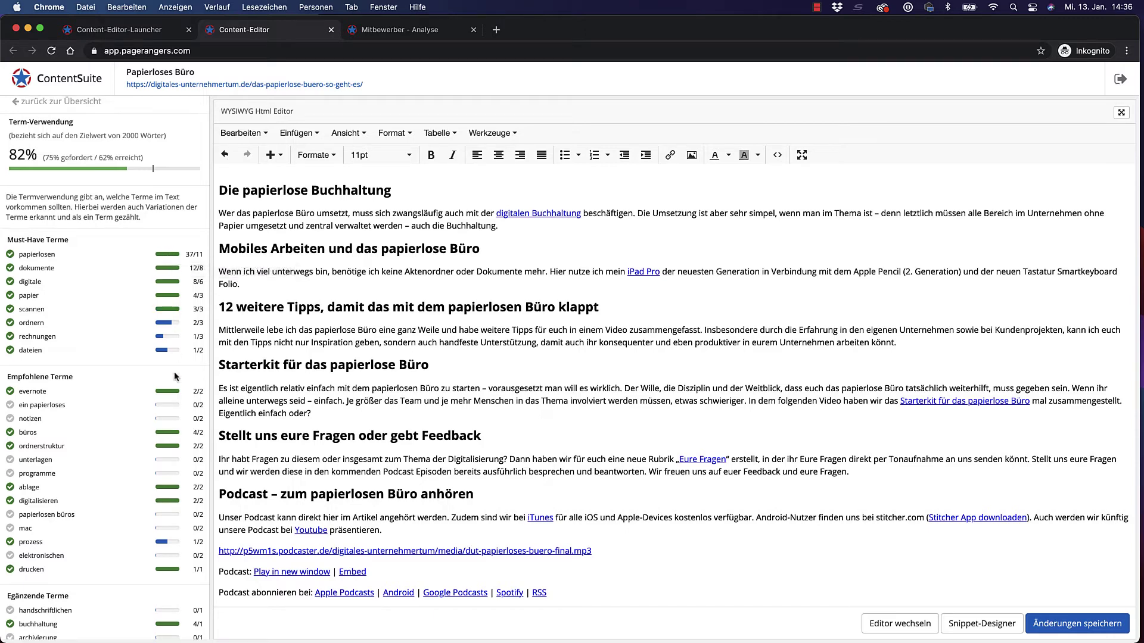
scroll(174, 376, up, 5)
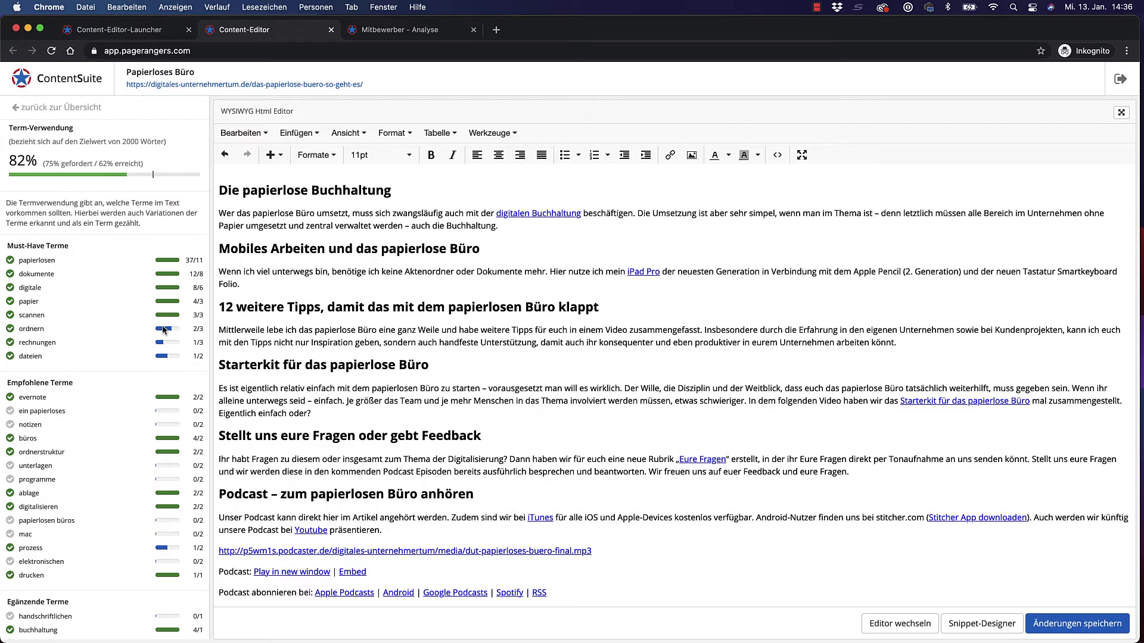
mouse_move(163, 329)
click(13, 110)
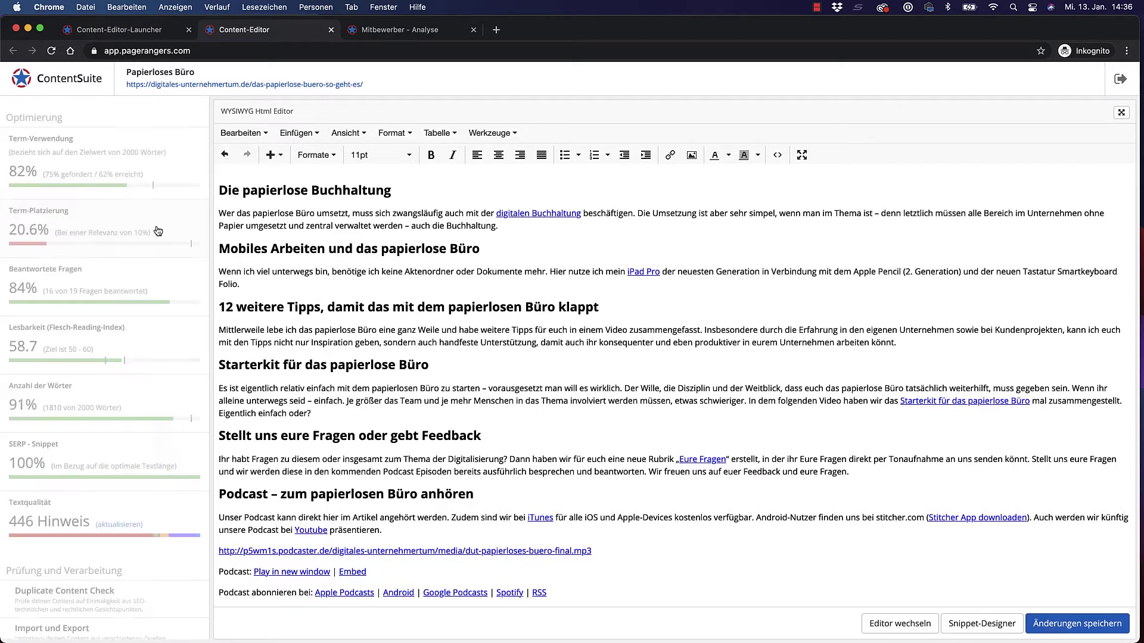
Examine the Term-Platzierung recommendations grouped by element, from Title to Img-Alt.Text, and return to the optimization overview.
click(57, 225)
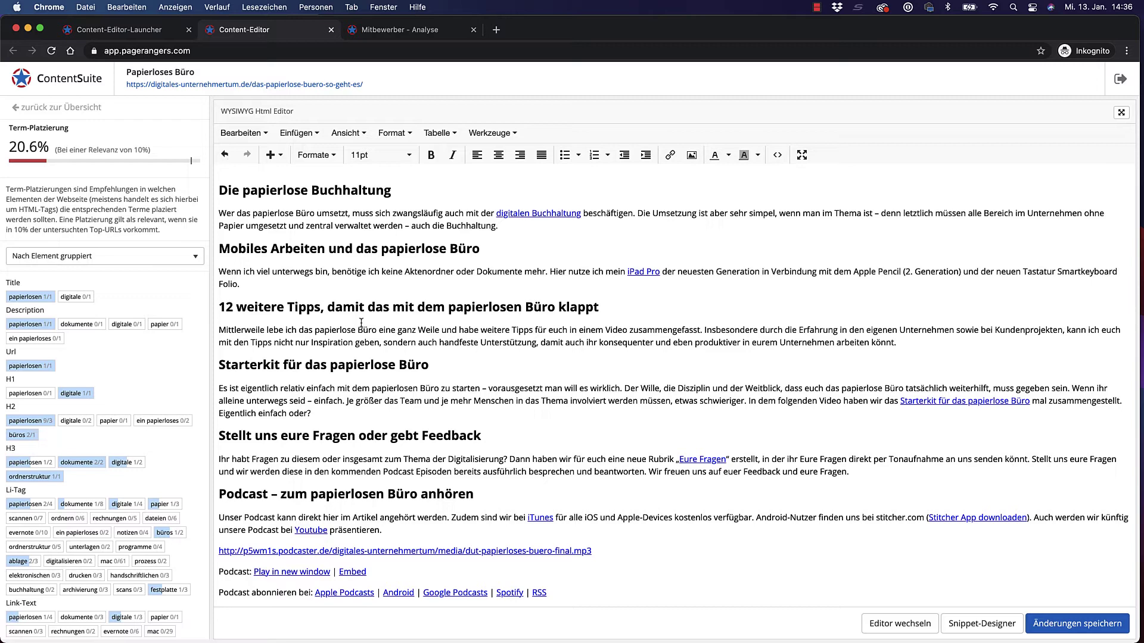
scroll(388, 338, up, 1)
scroll(138, 401, down, 3)
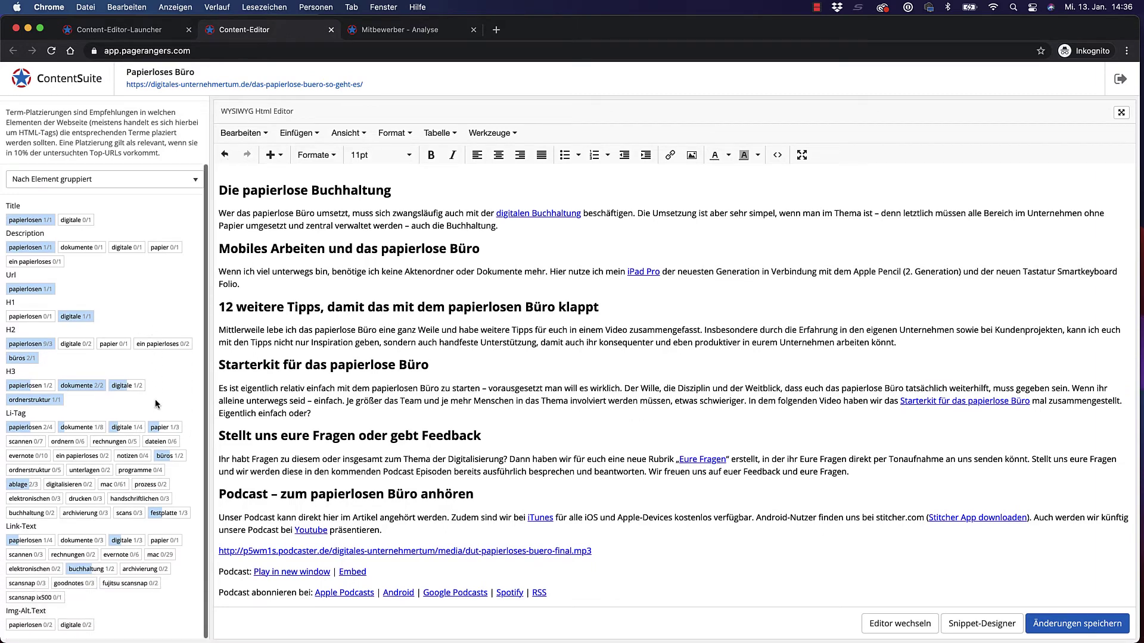
scroll(50, 307, up, 3)
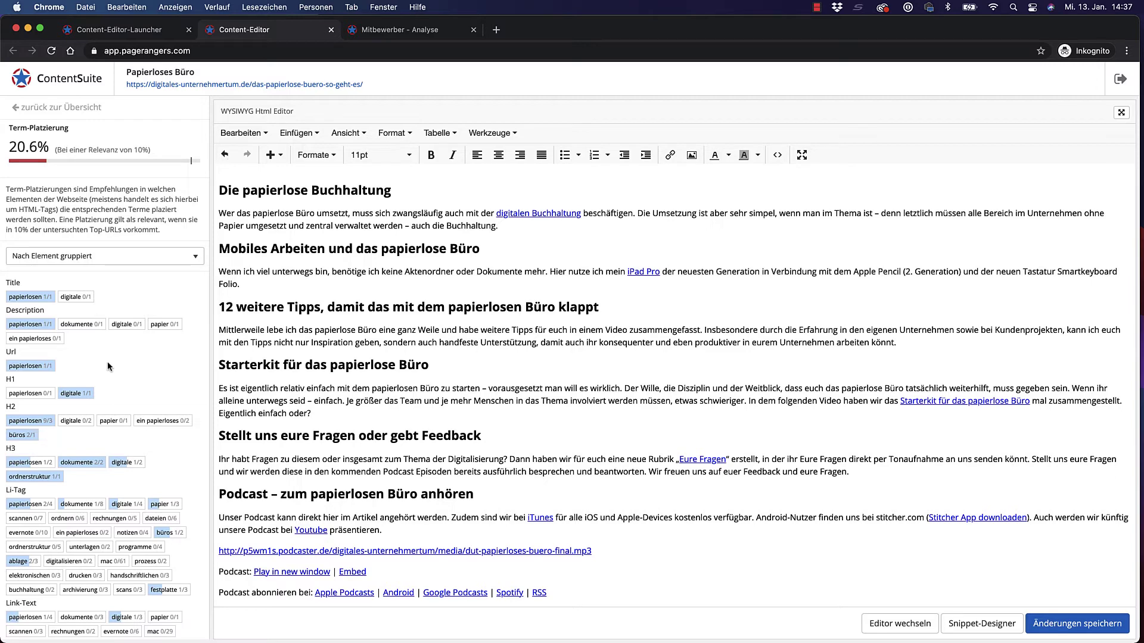
click(25, 109)
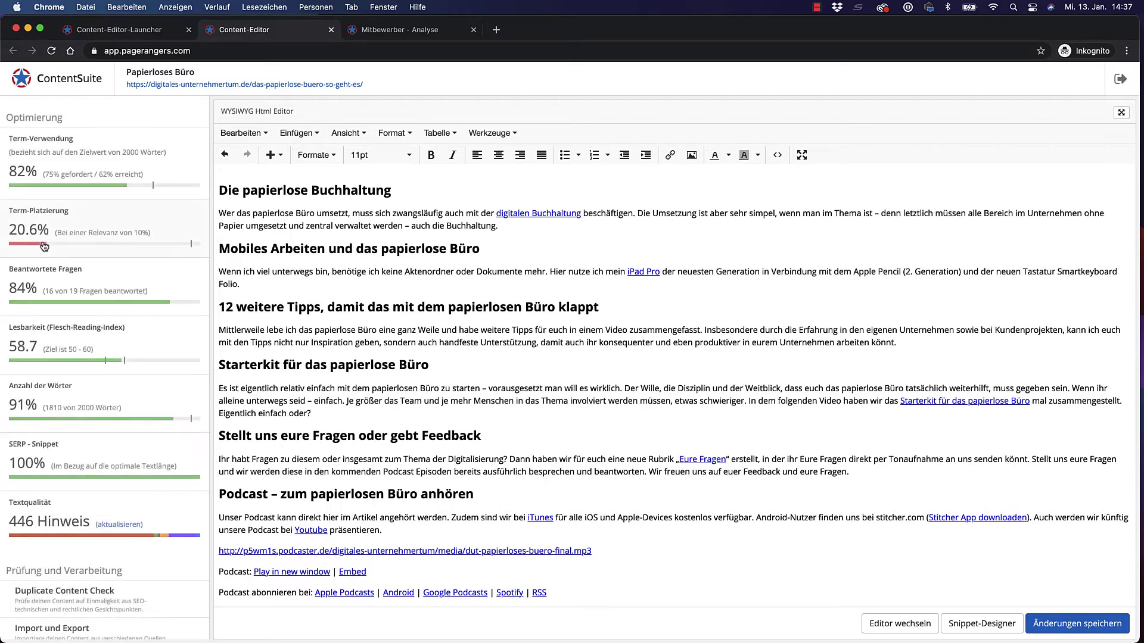
In the Beantwortete Fragen list, unmark the first two questions, on digitising paper and on what is original and what is scanned, as answered.
click(63, 287)
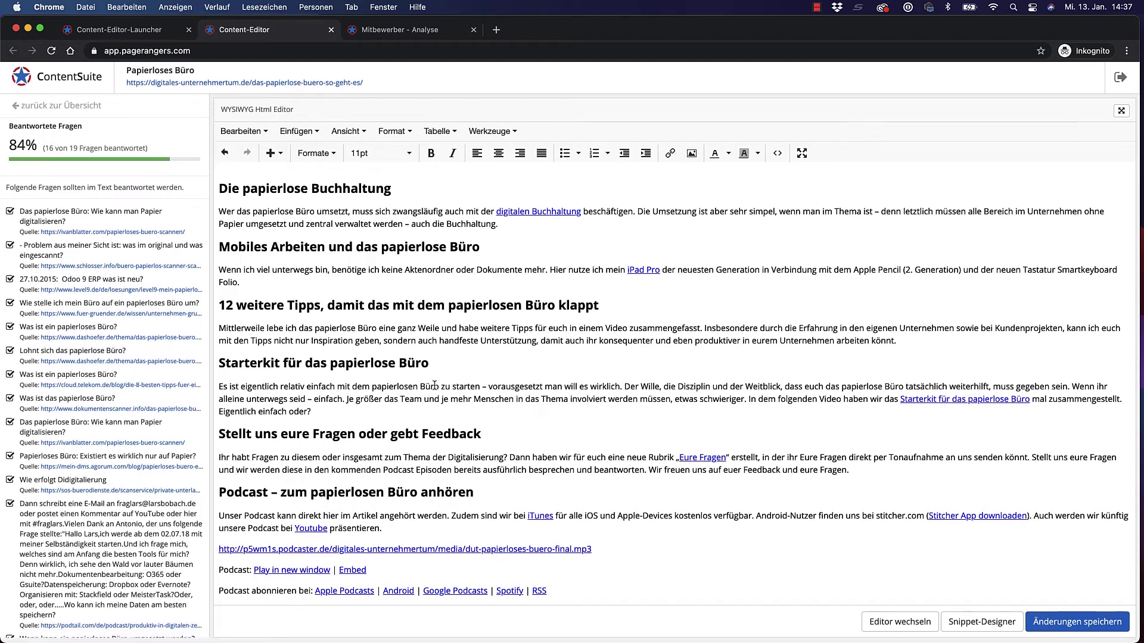
scroll(435, 394, up, 3)
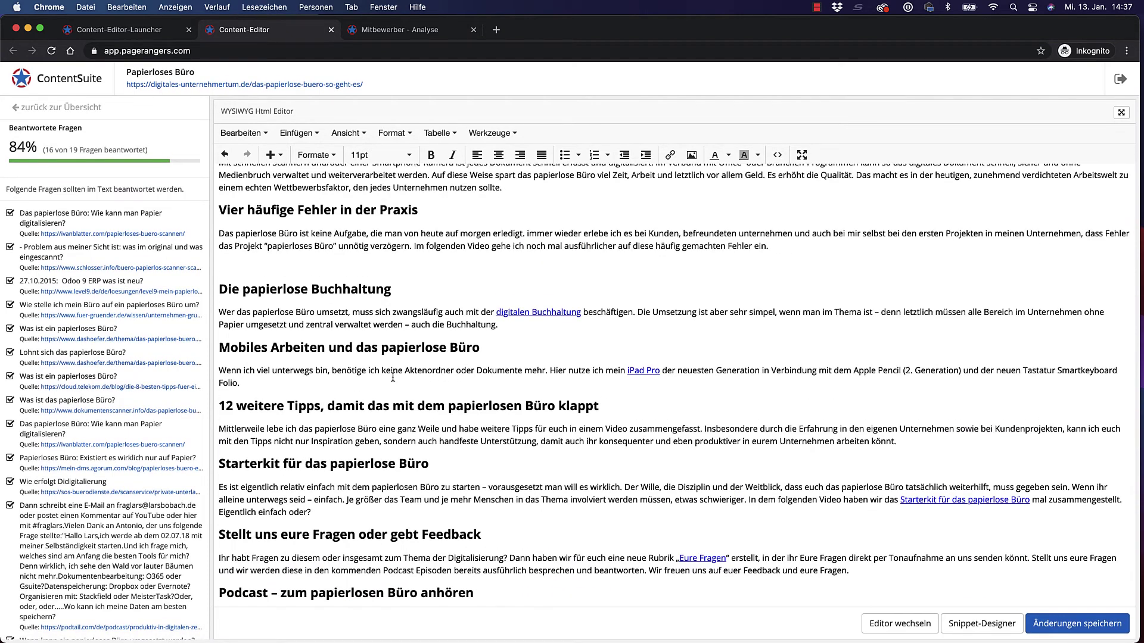
click(9, 214)
click(10, 246)
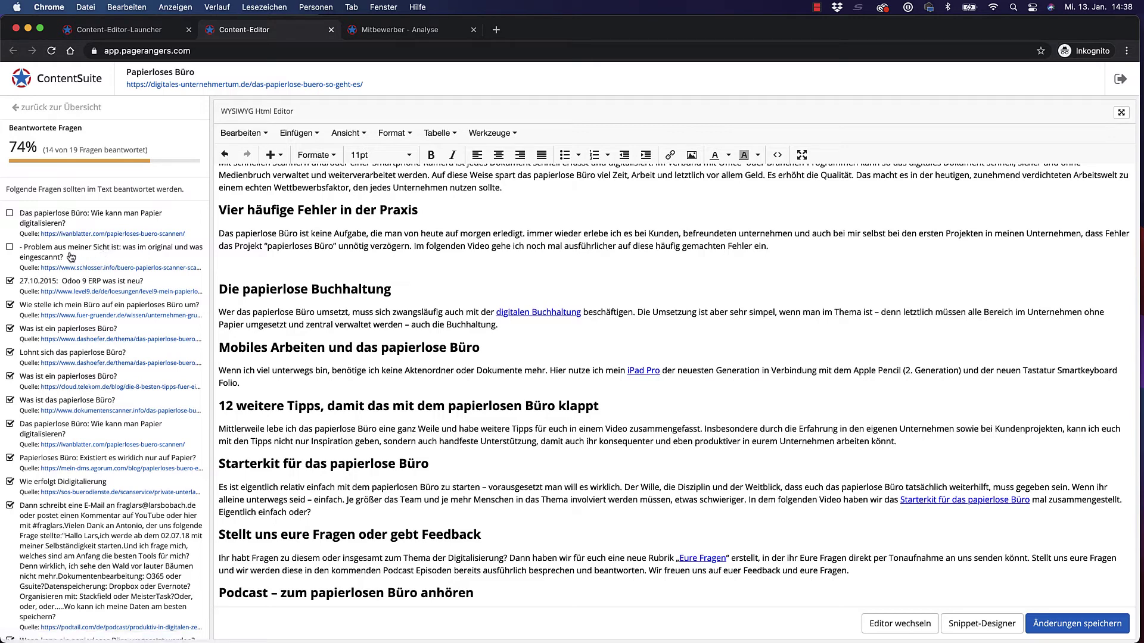
Mark the second question, on what is original and what is scanned, as answered again and return to the optimization overview.
click(10, 246)
click(37, 109)
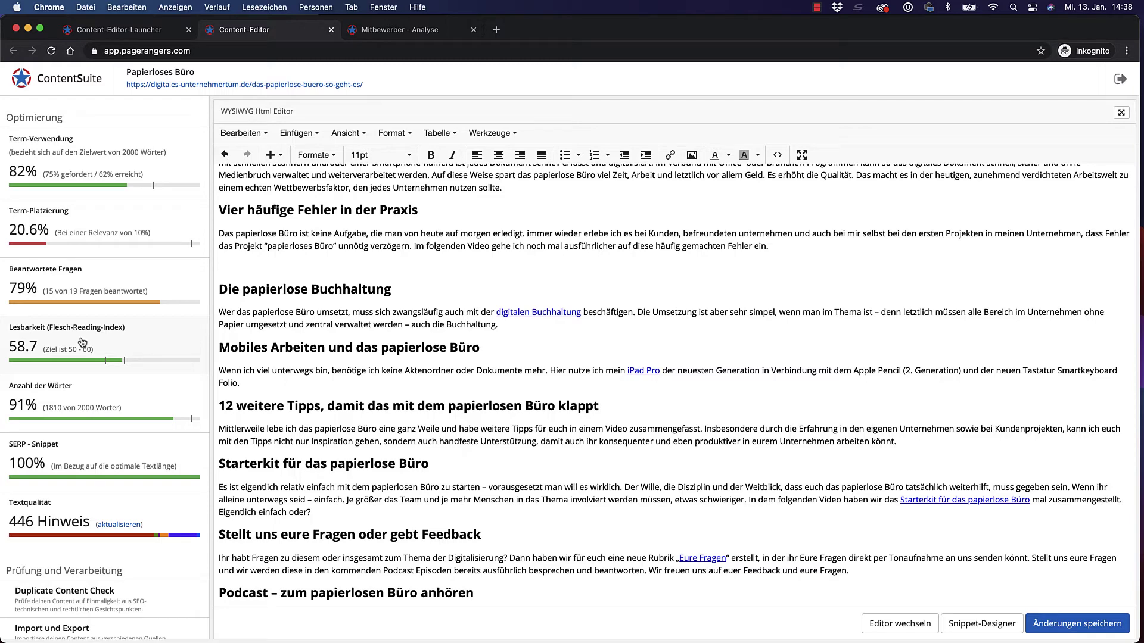
Review the Lesbarkeit (Flesch-Reading-Index) scale and the Anzahl der Wörter statistics, returning to the optimization overview after each.
click(82, 341)
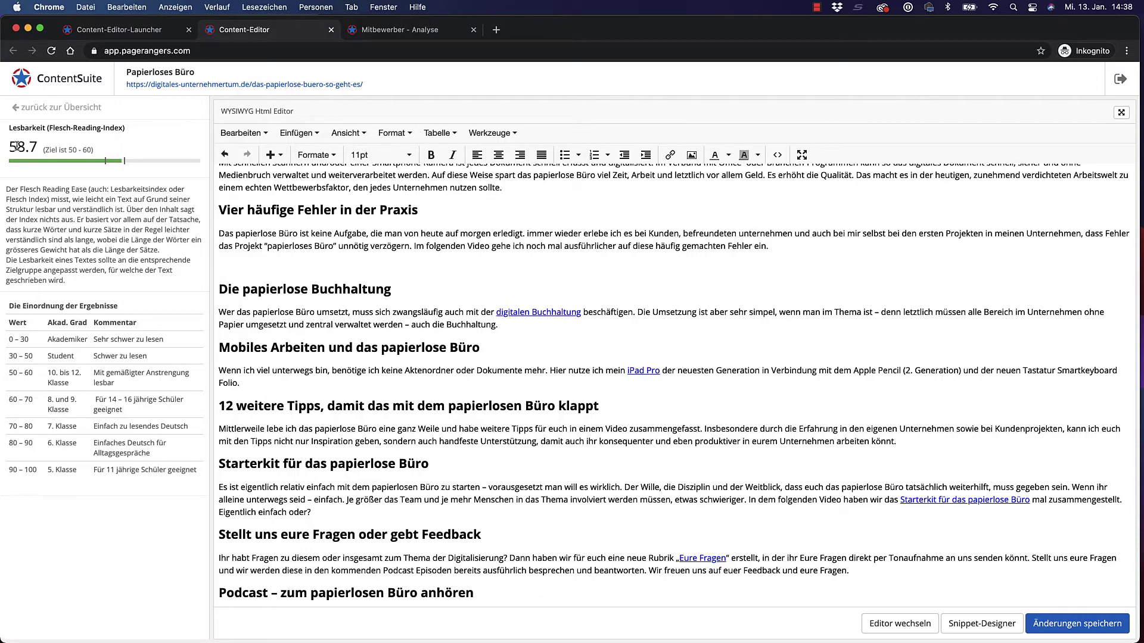
click(23, 108)
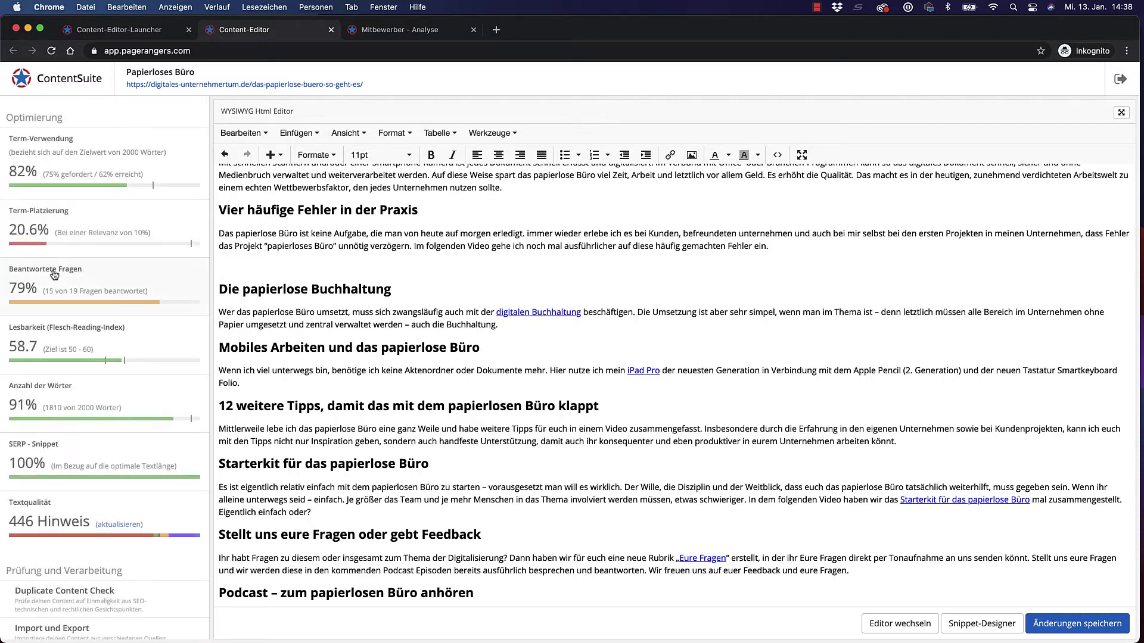
click(62, 393)
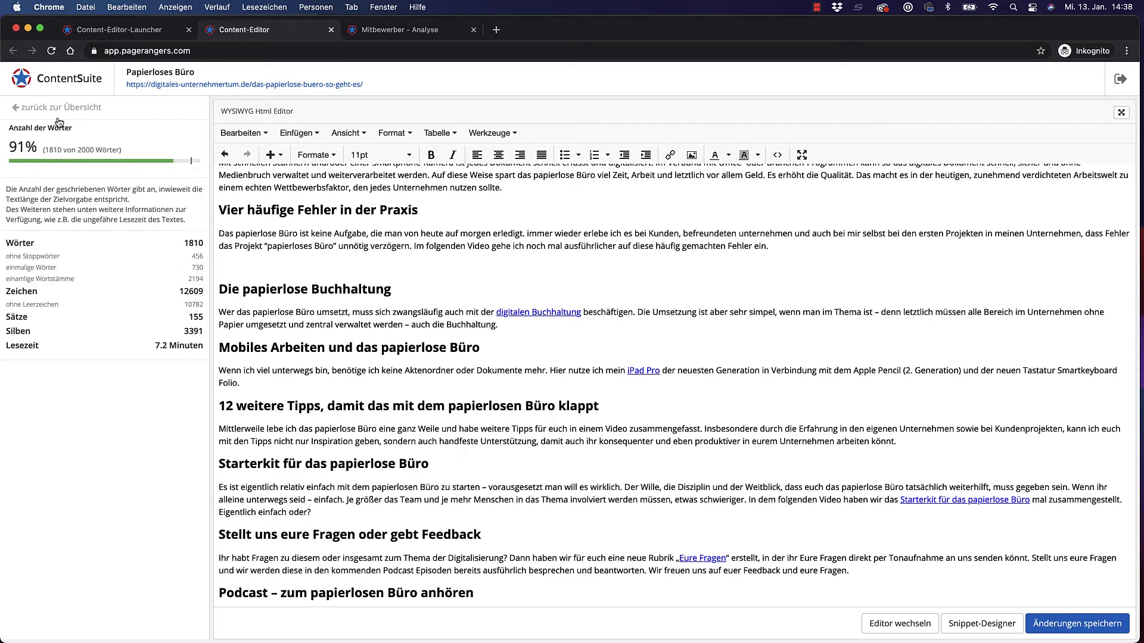
click(26, 109)
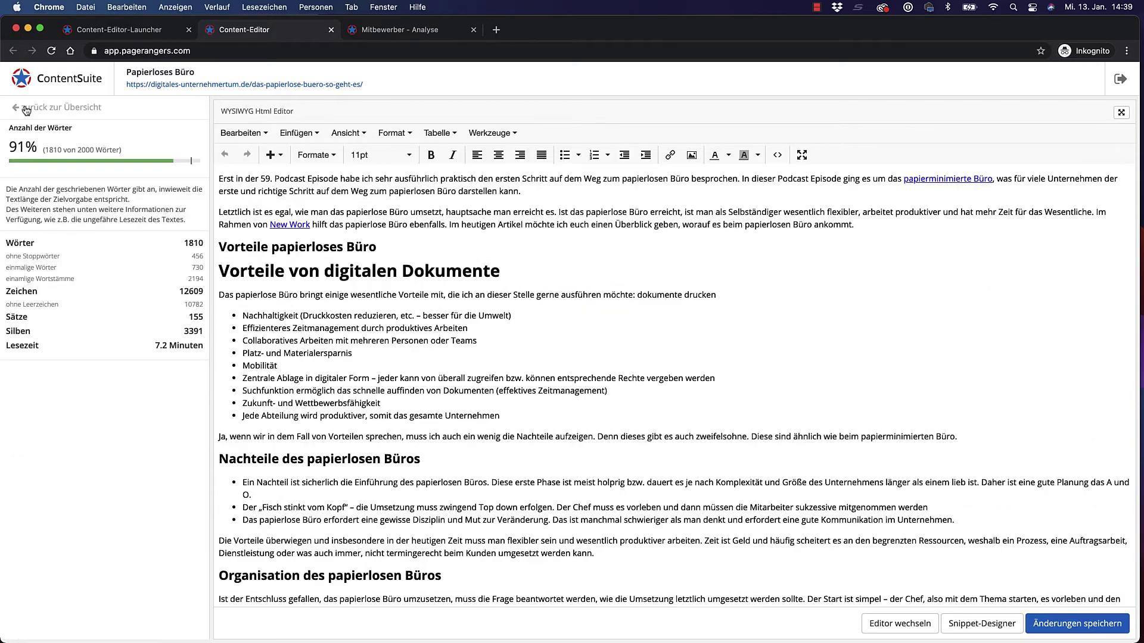
click(26, 110)
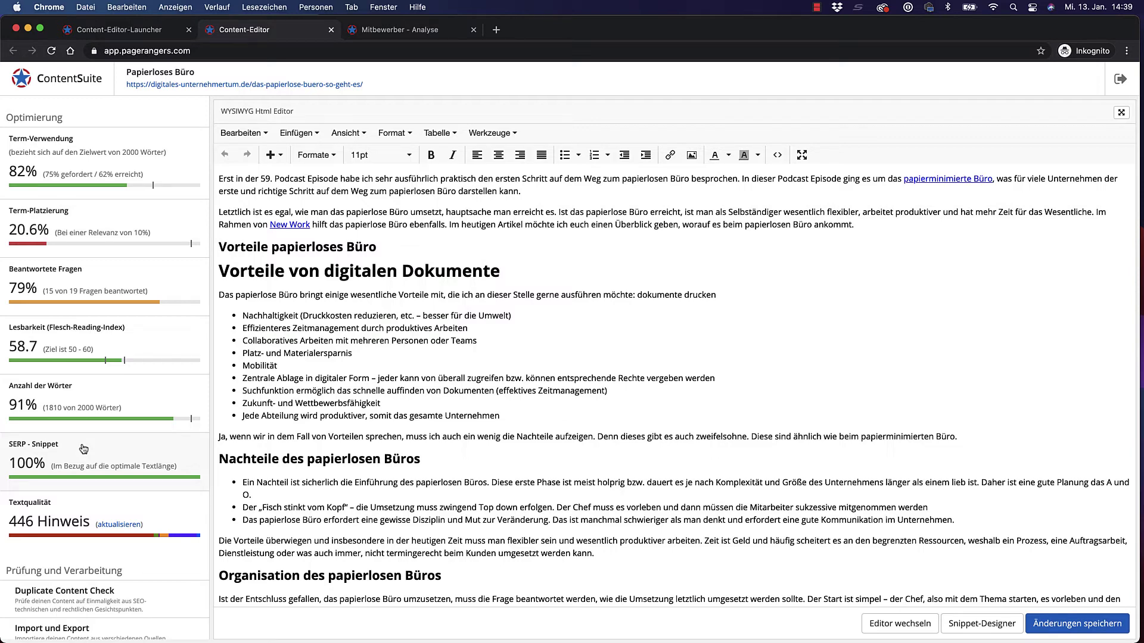
Review the website title, meta description and recommended terms in the SERP snippet designer, then return to the optimization overview.
click(90, 451)
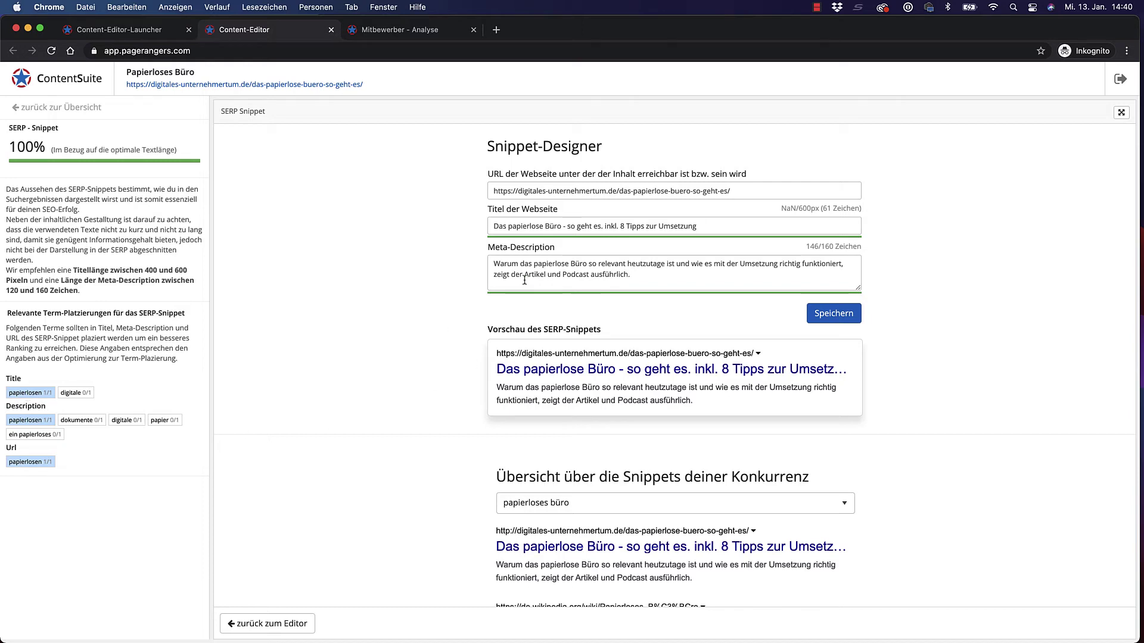
double_click(528, 227)
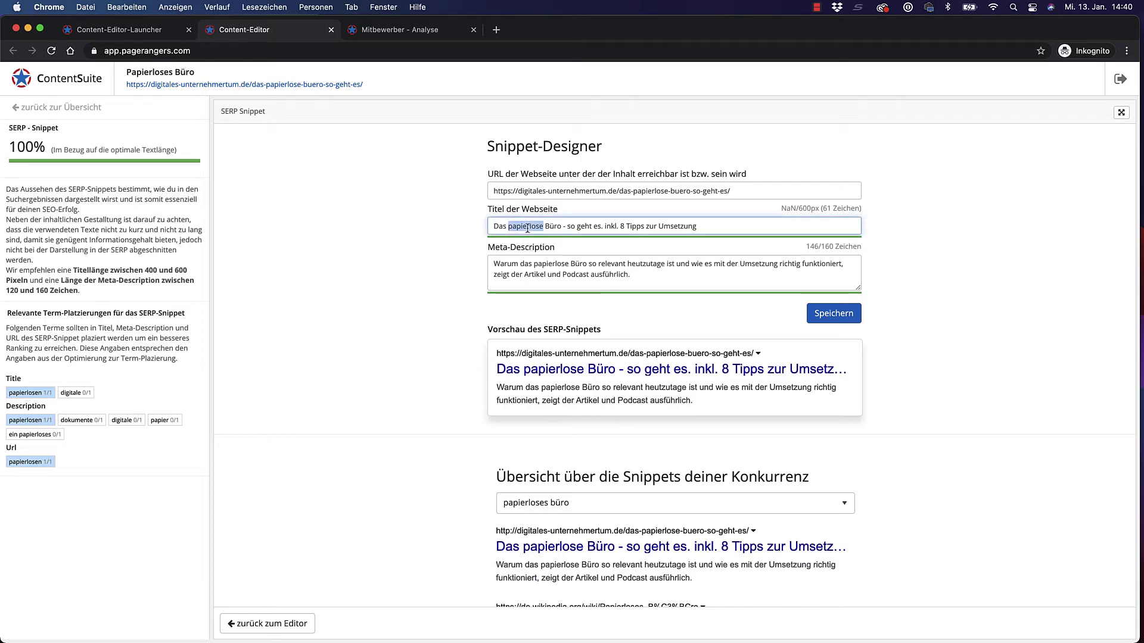
click(528, 227)
click(642, 274)
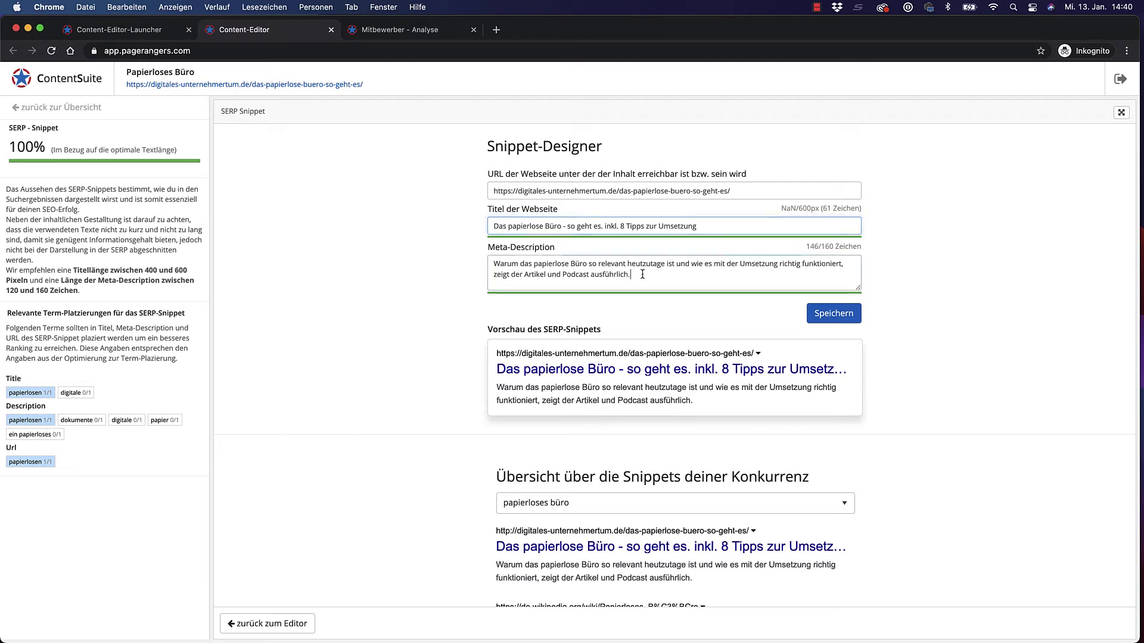
drag(642, 274, 492, 262)
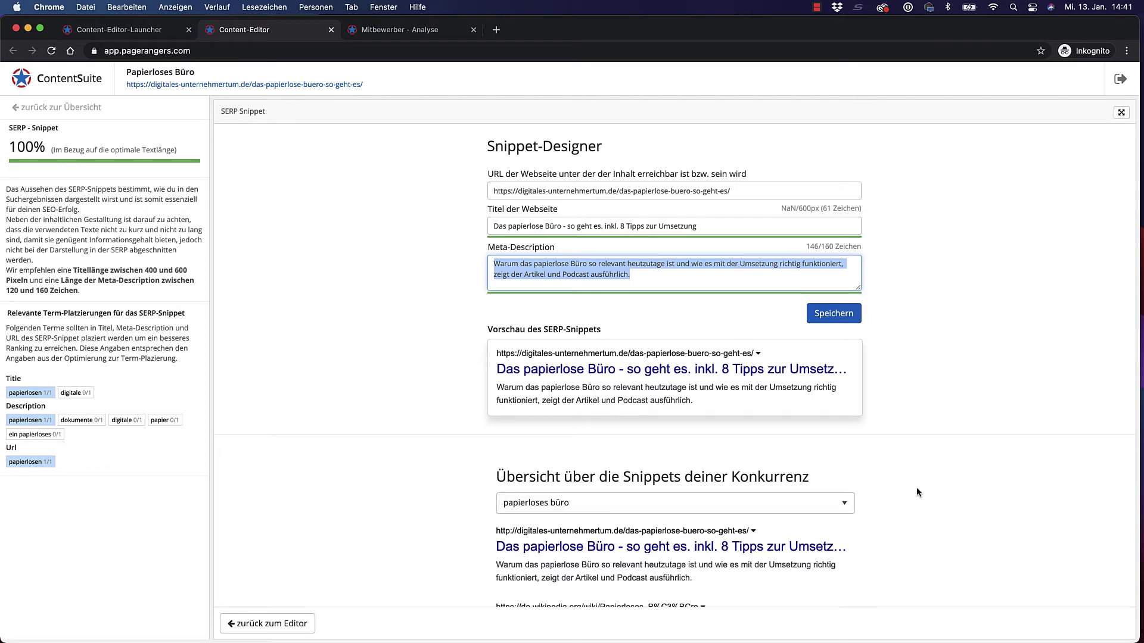
click(58, 107)
In the Textqualität analysis, hide all hint categories except Füllwörter.
scroll(89, 417, down, 3)
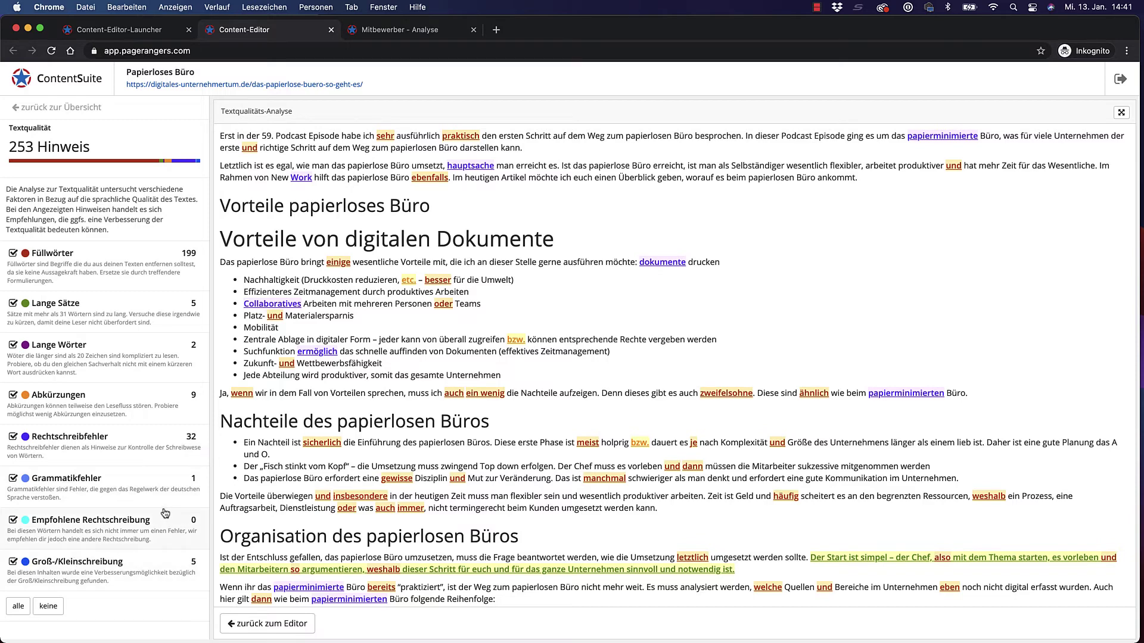
click(12, 305)
click(14, 346)
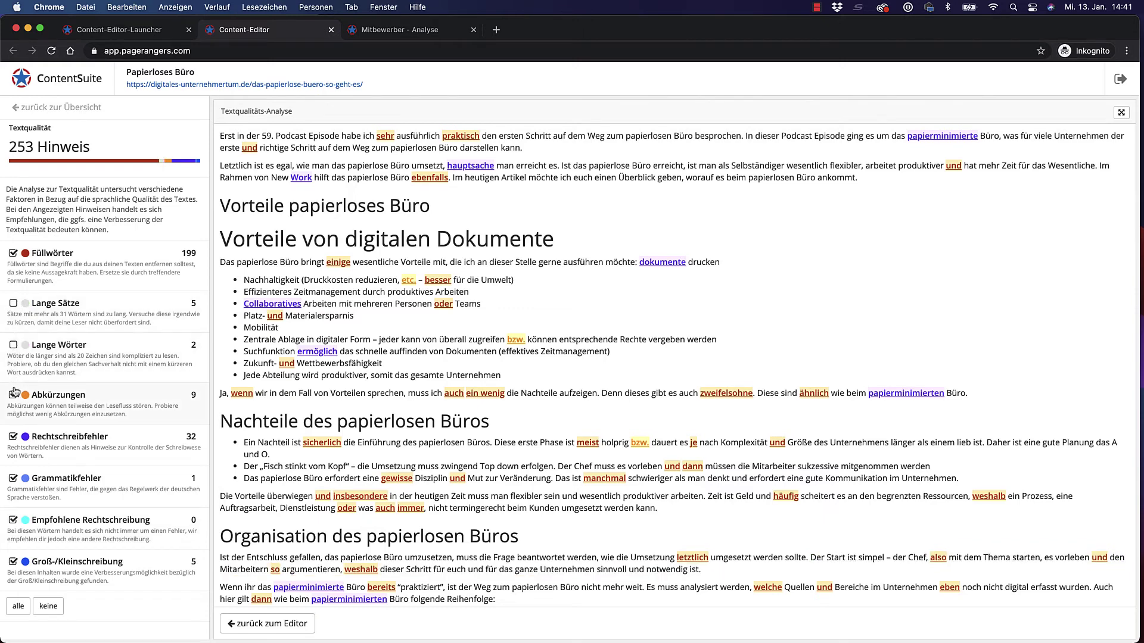
click(13, 395)
click(13, 437)
click(13, 479)
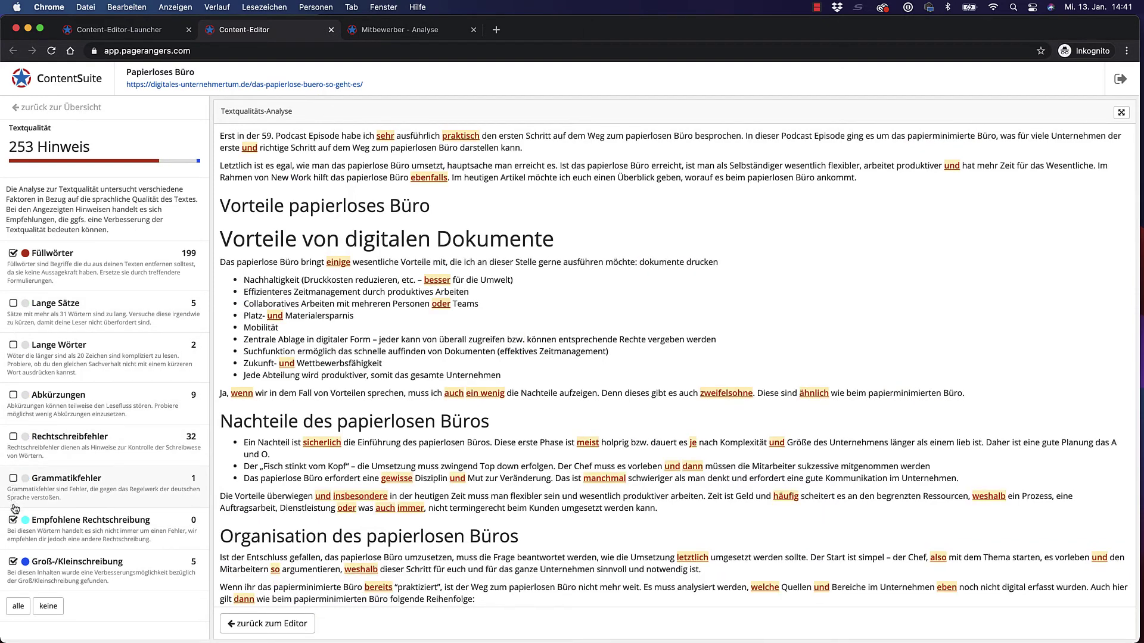
click(13, 520)
click(13, 562)
Show the Grammatikfehler and Rechtschreibfehler hints in the text again and return to the optimization overview.
click(13, 479)
click(13, 438)
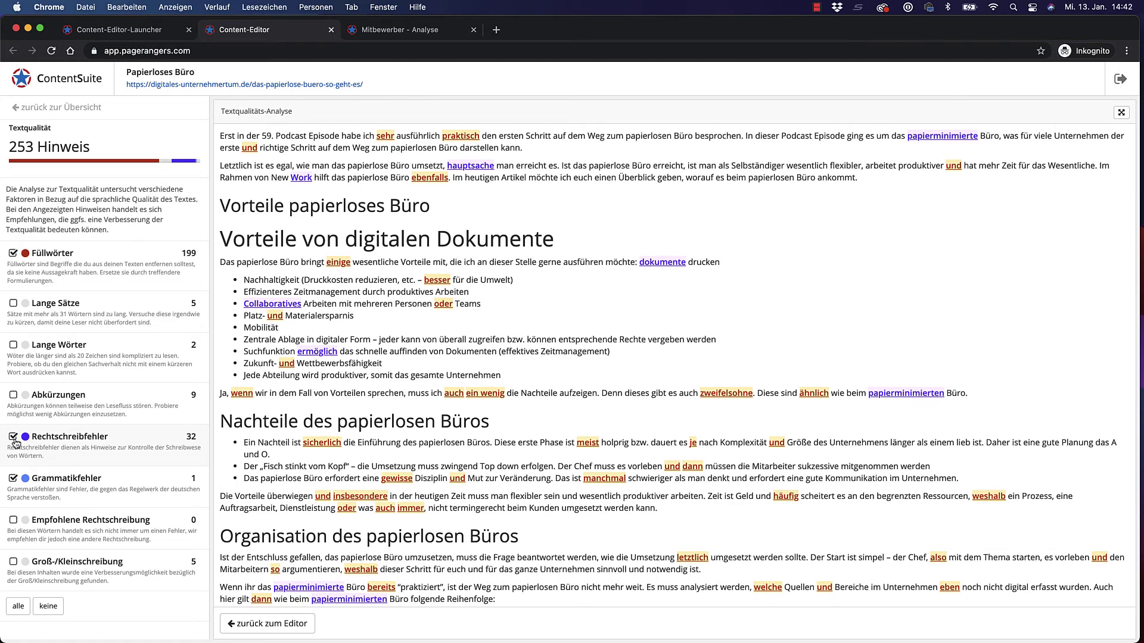
click(56, 107)
Run a new Duplicate Content Check on the current article text.
scroll(152, 326, down, 2)
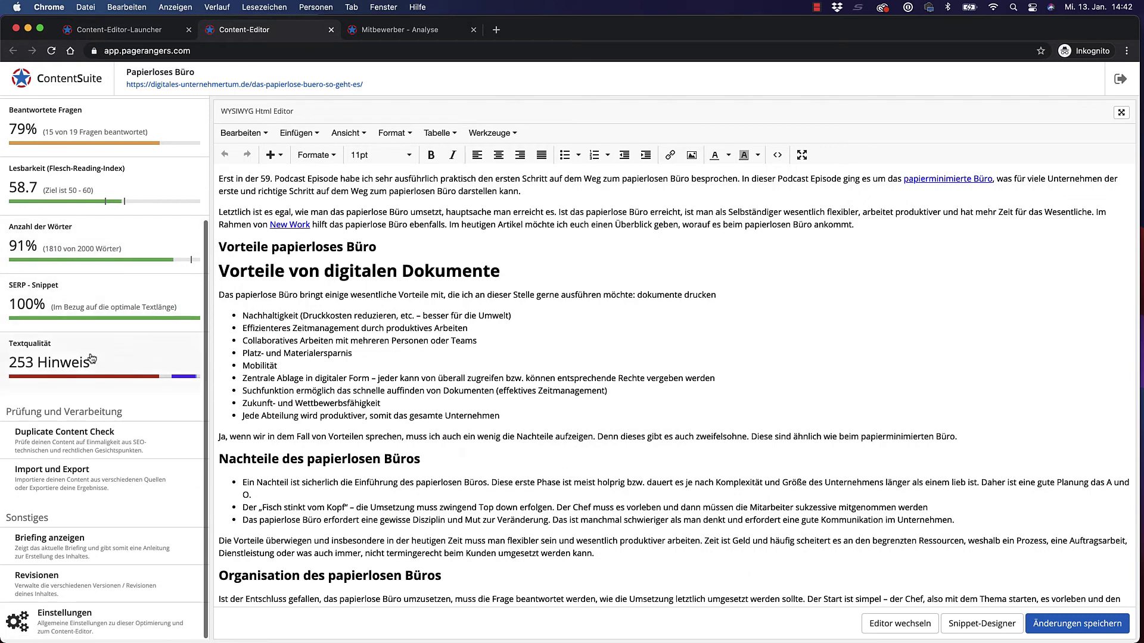
click(87, 446)
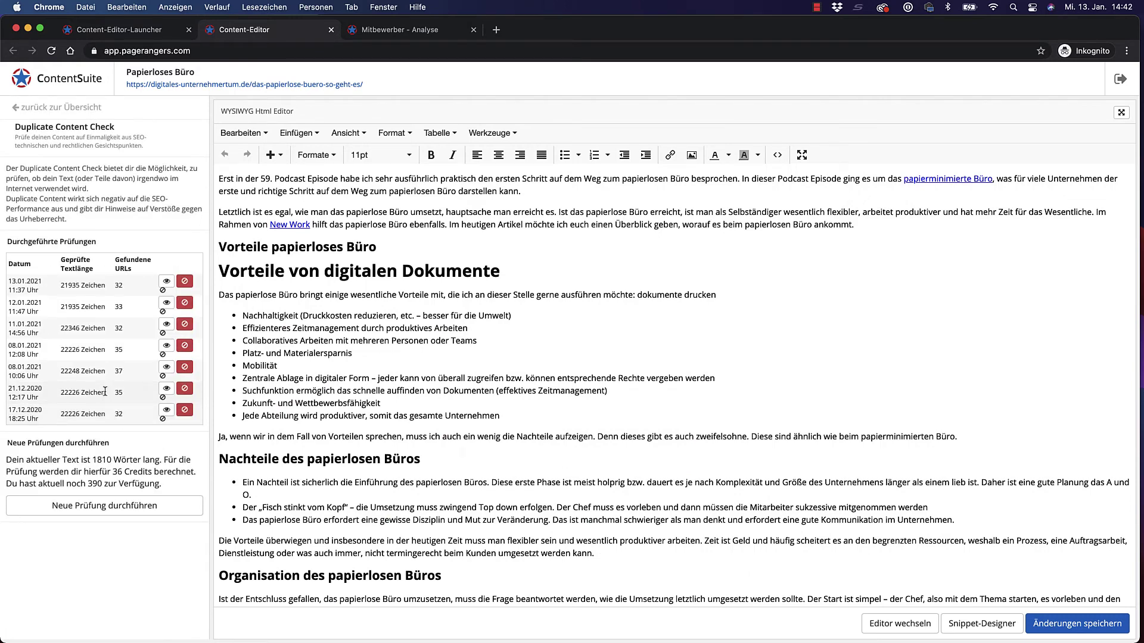
click(97, 510)
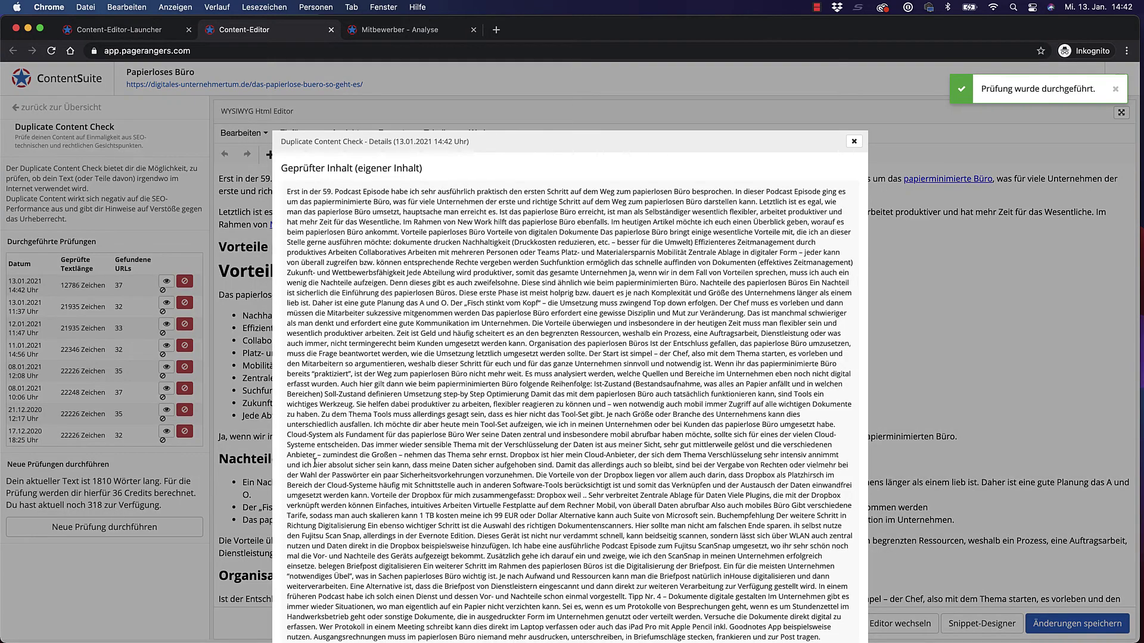
Examine the check's Gefundene Duplikate list for the matching pages and their numbers of identical words.
scroll(390, 396, down, 10)
scroll(576, 260, down, 7)
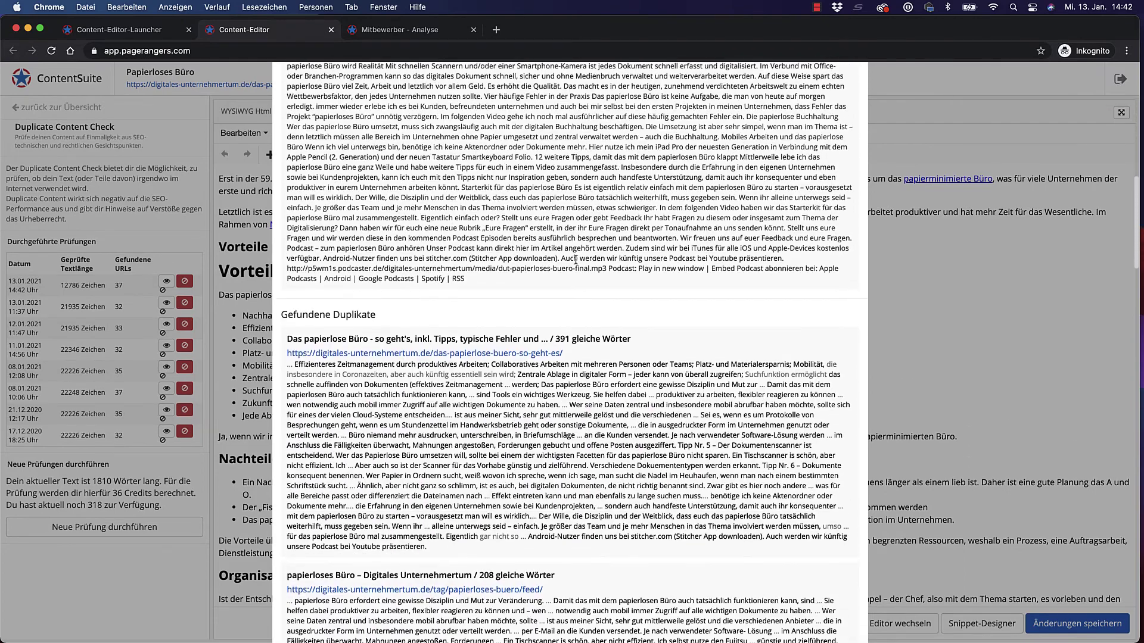
scroll(576, 259, down, 4)
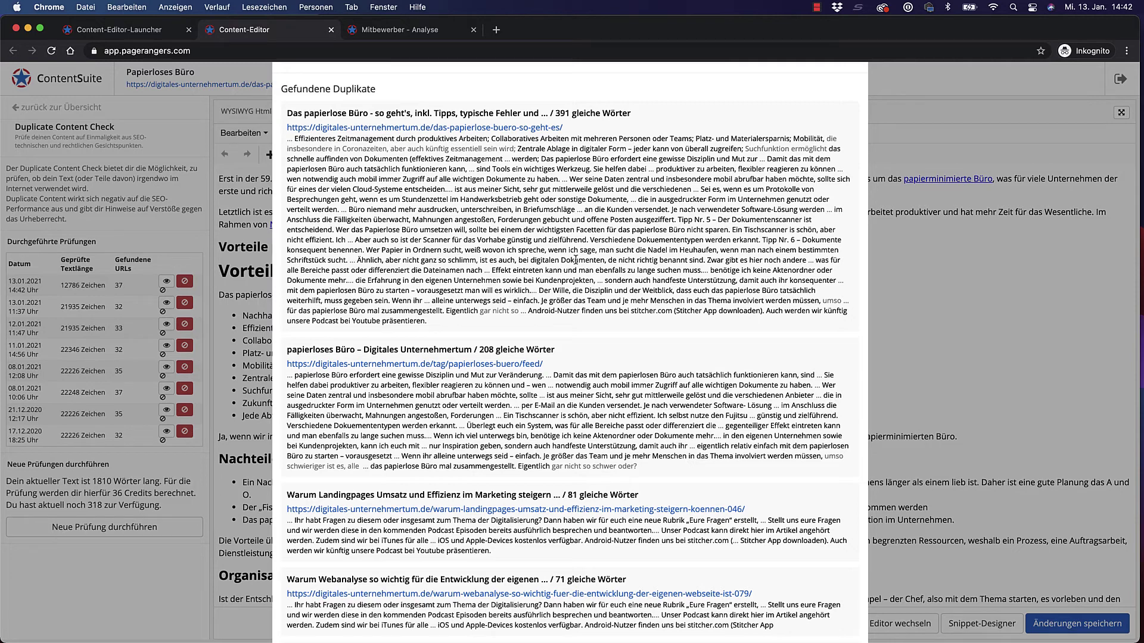
scroll(576, 260, down, 5)
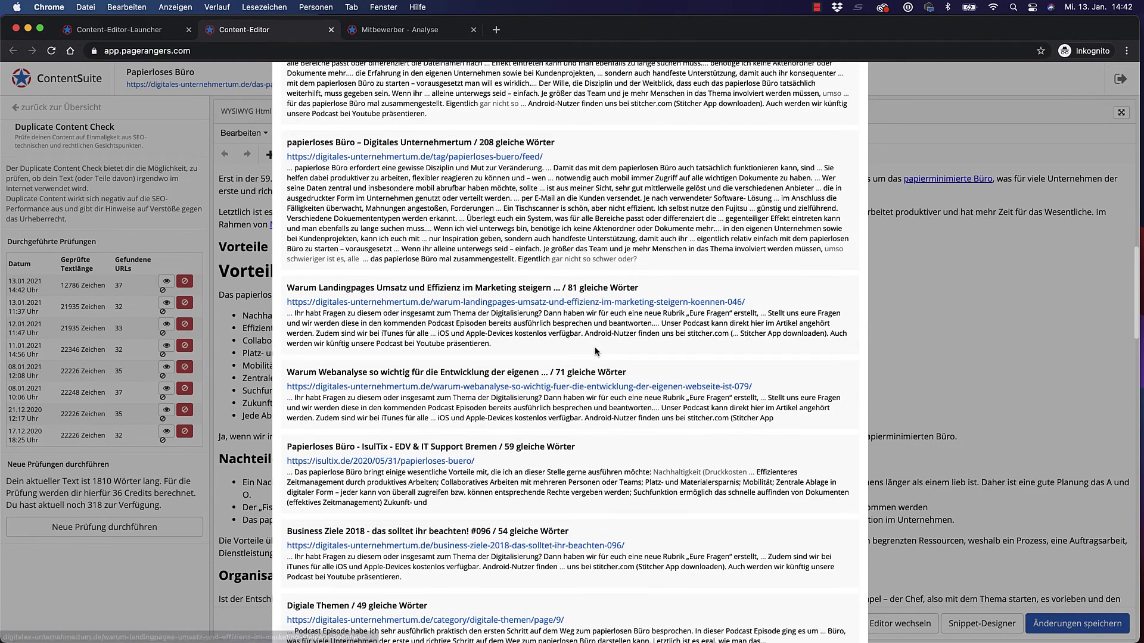
scroll(595, 351, down, 1)
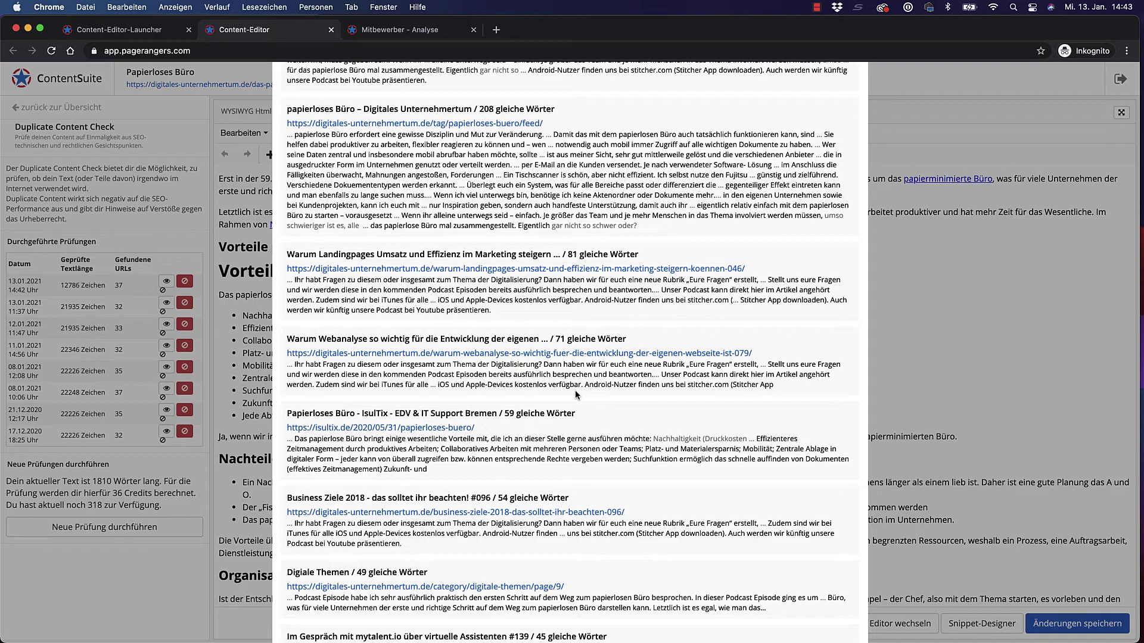
scroll(577, 405, up, 10)
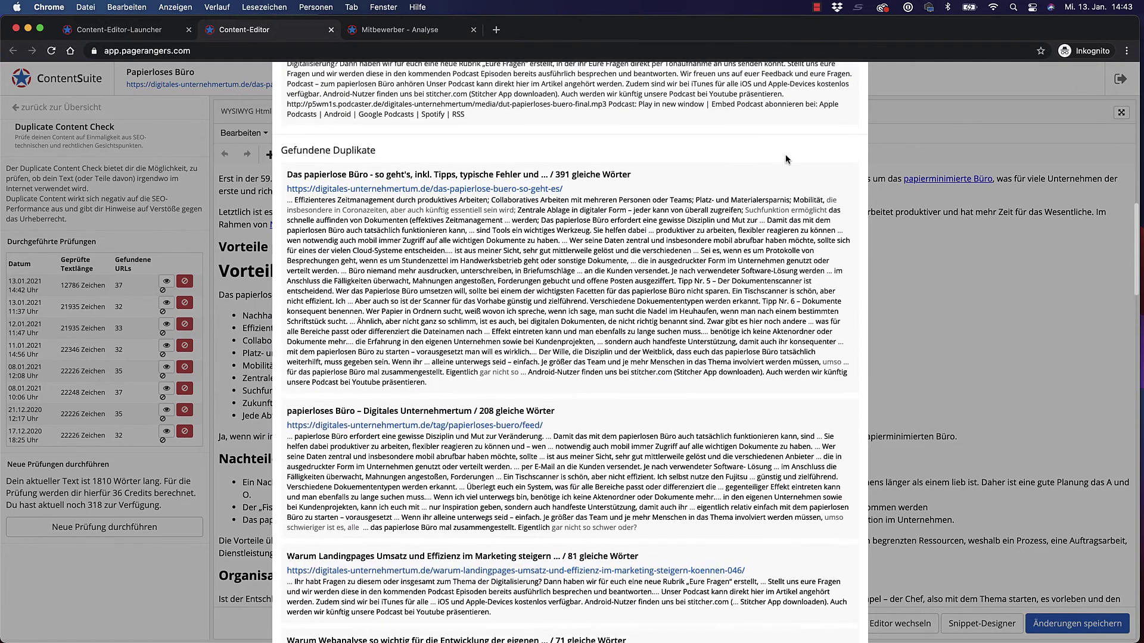
Preview the automatically saved revision from 08.01.2021 10:05 in Revisionen and close it without restoring.
click(63, 483)
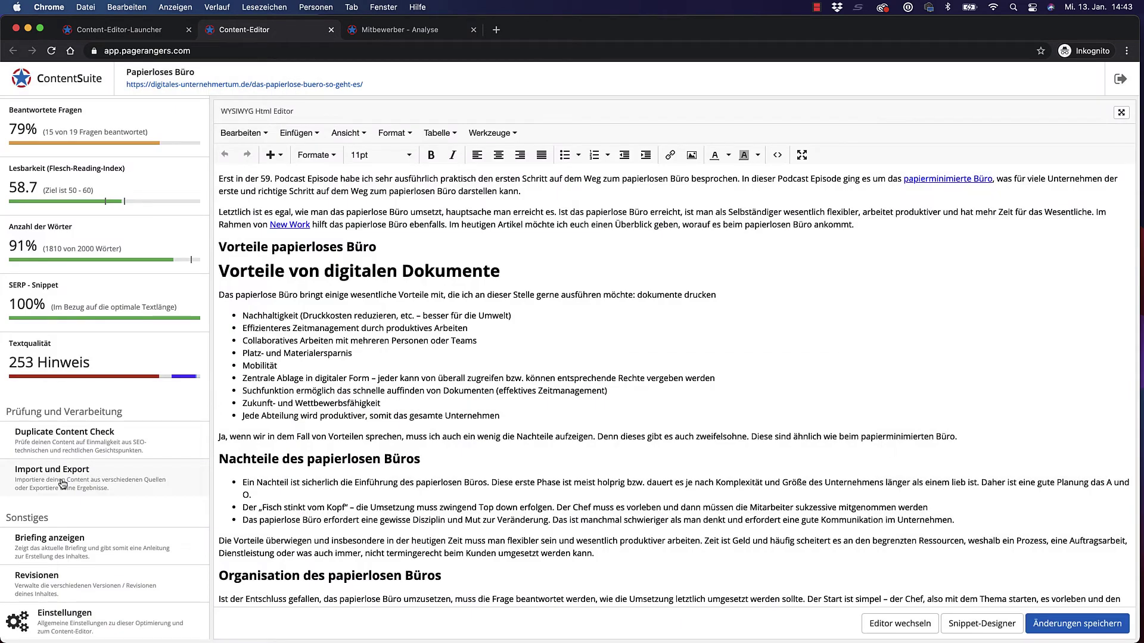
click(39, 584)
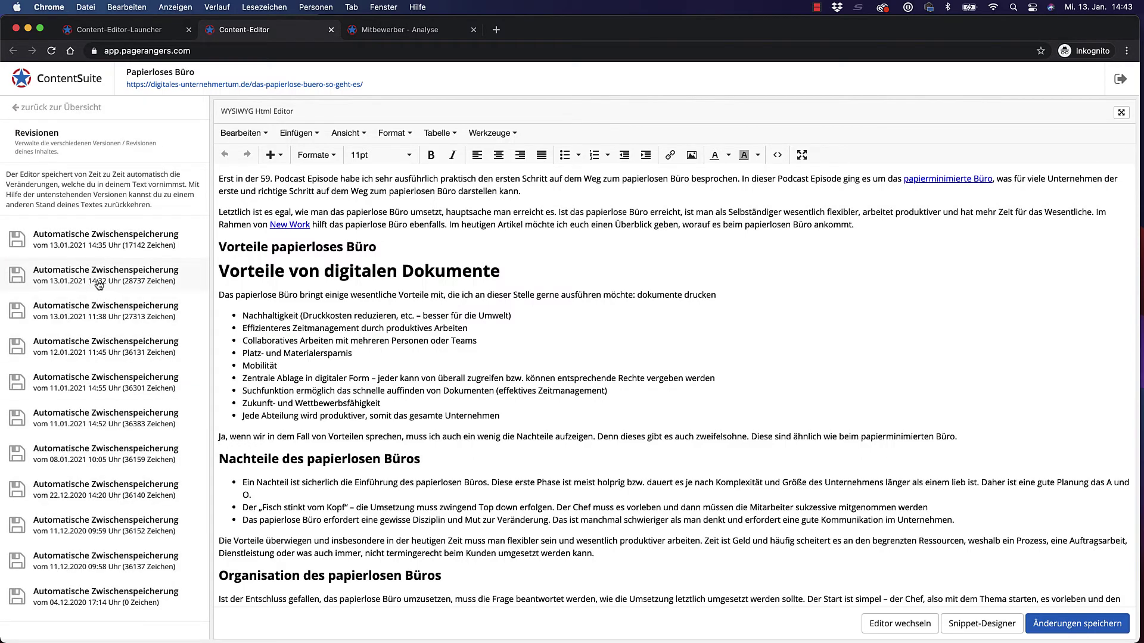
click(91, 450)
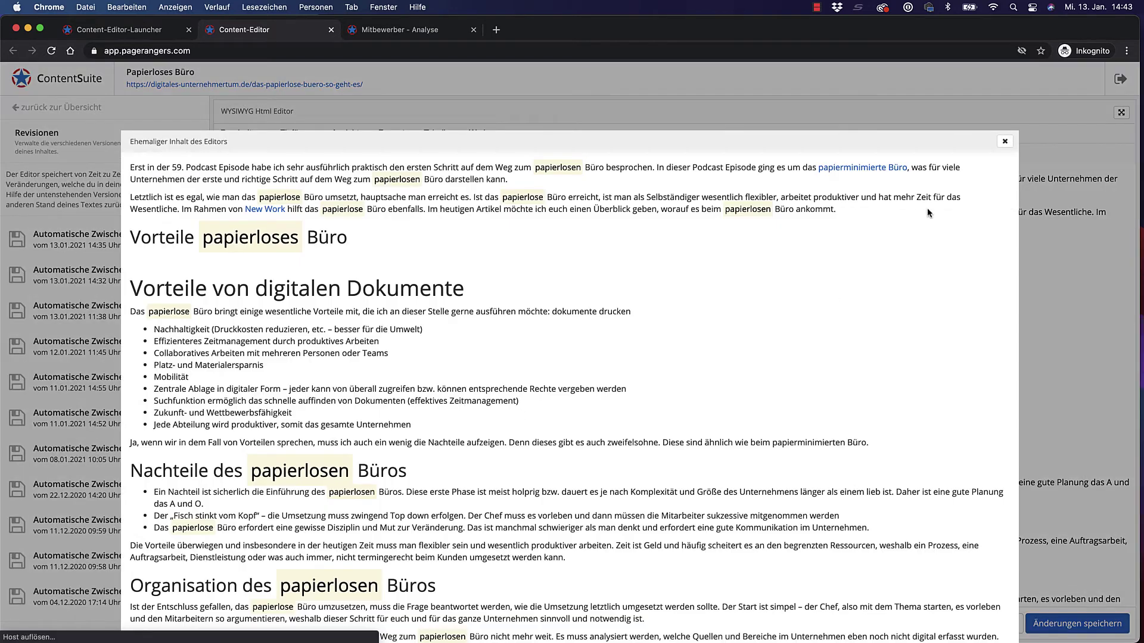
click(1005, 141)
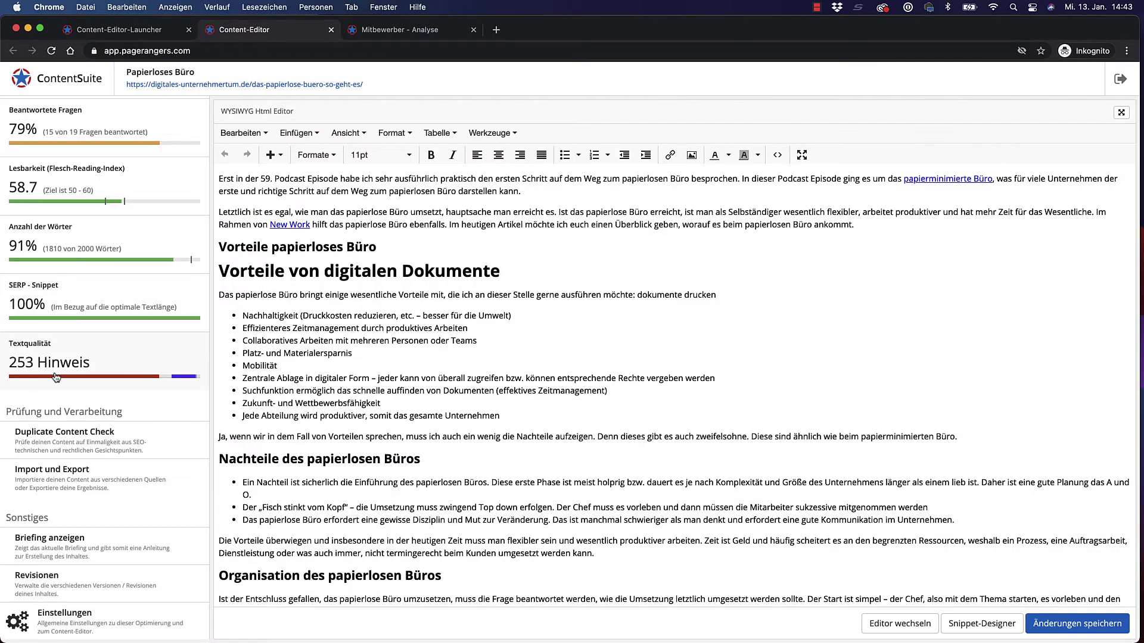
Review the Import und Export options and the available editor types, keep the WYSIWYG-Editor, and return to the optimization overview.
click(50, 470)
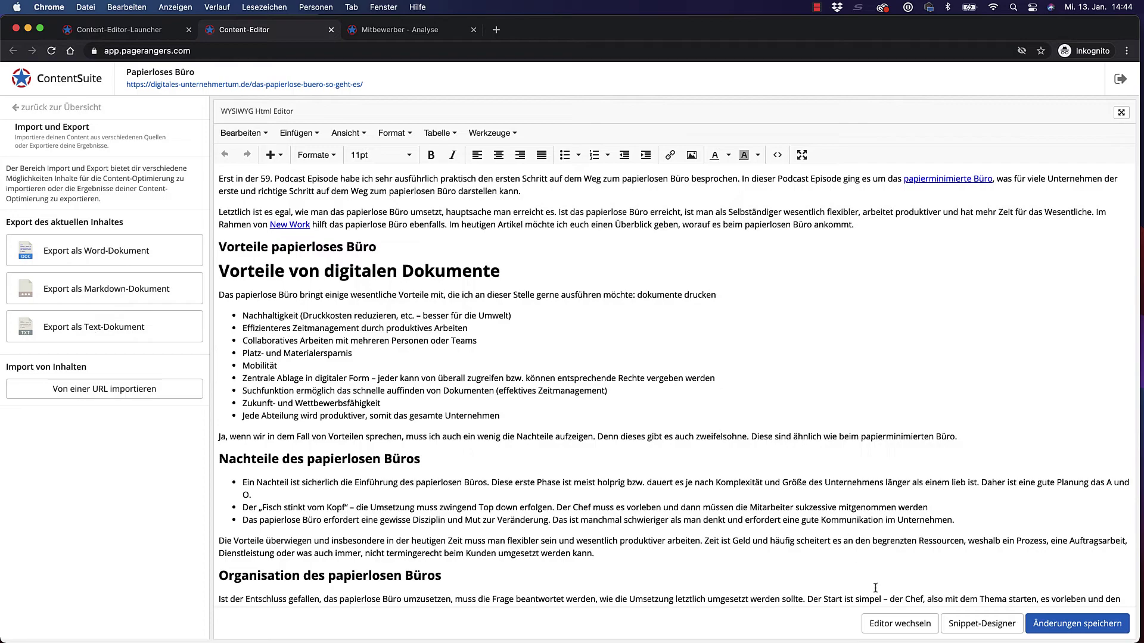
click(898, 624)
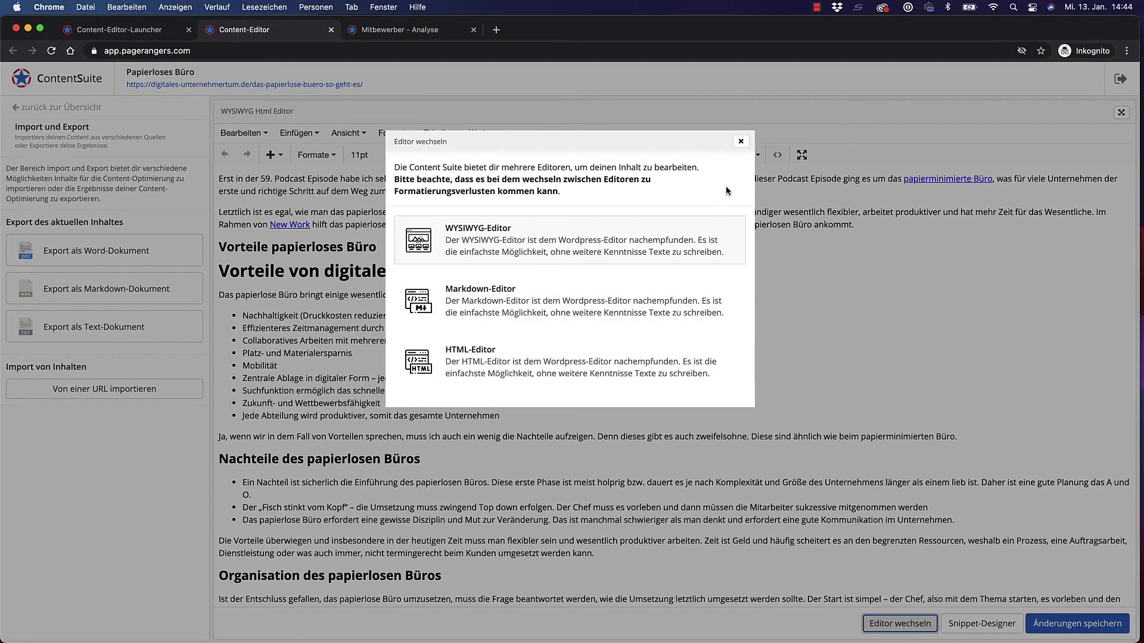
click(740, 141)
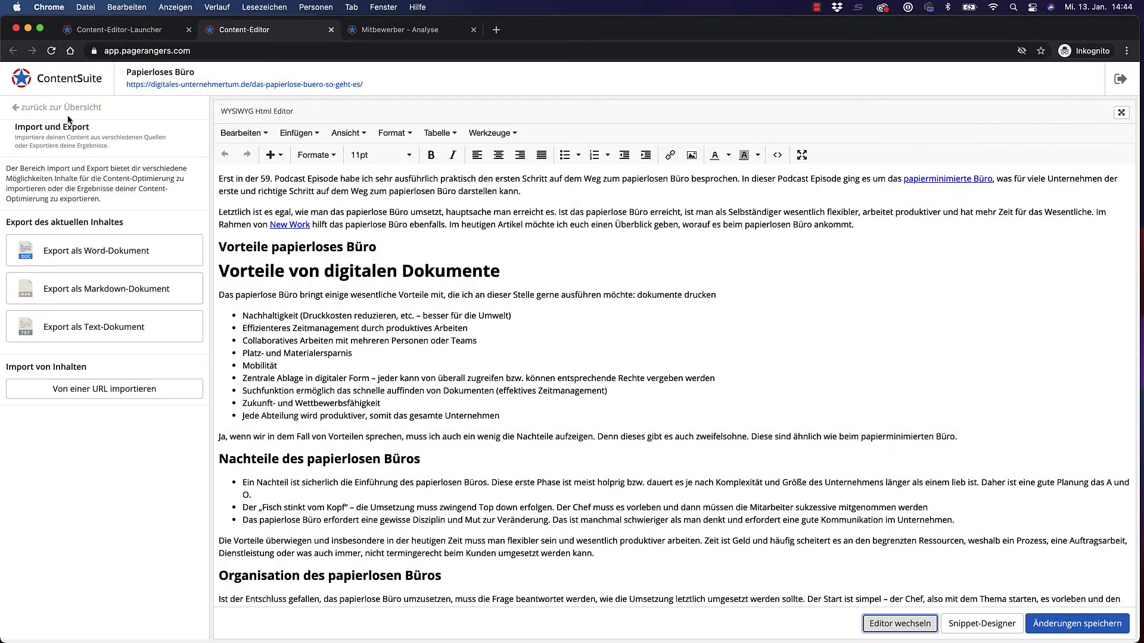
click(46, 108)
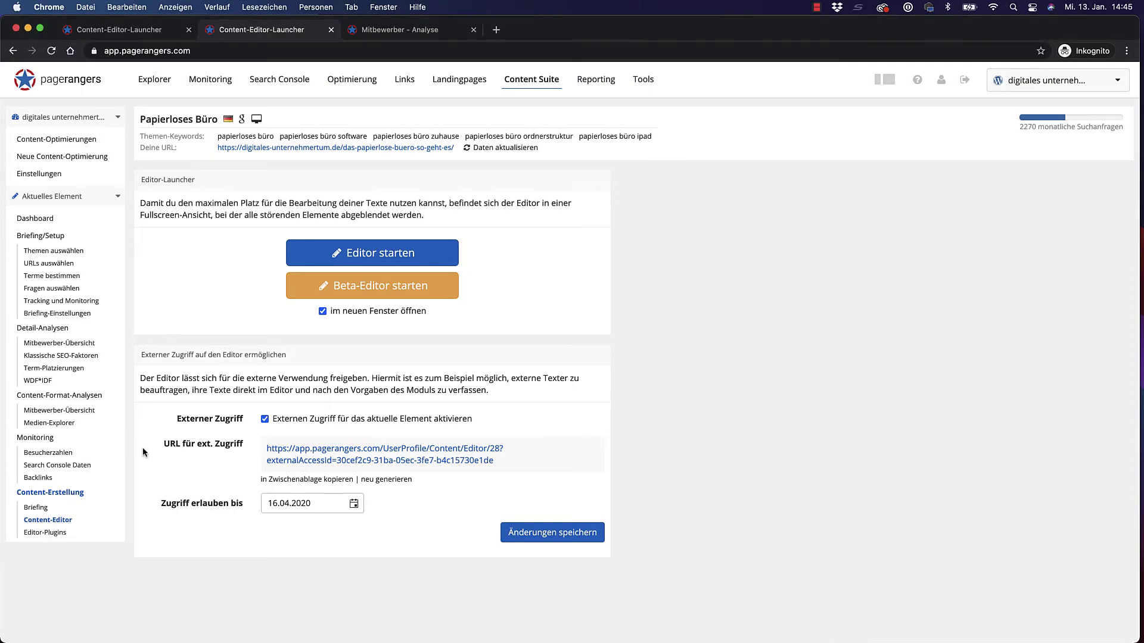
Examine the optimization's dashboard, covering visitor charts, content status of the draft and own URL, and ranking histories of the tracked keywords.
click(35, 218)
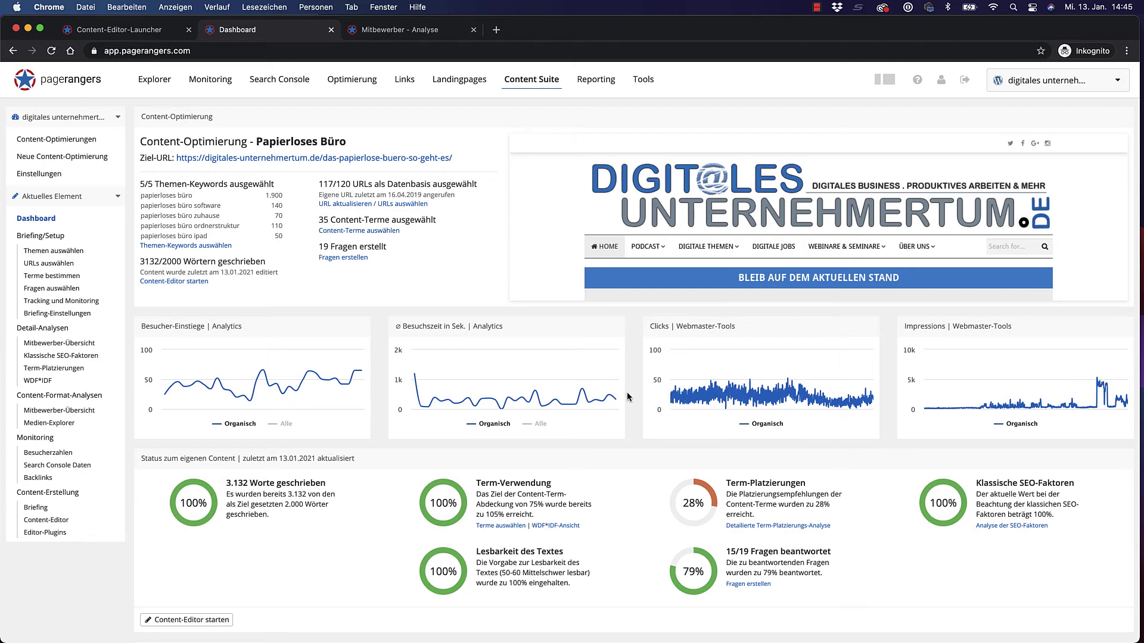
scroll(638, 399, down, 5)
scroll(628, 407, down, 5)
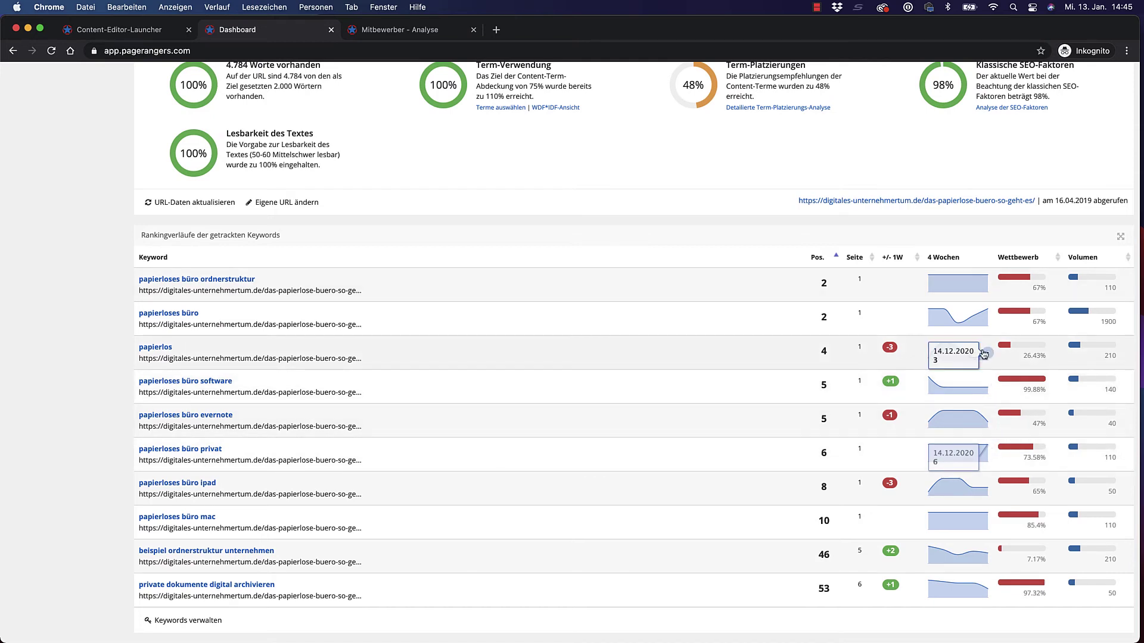
scroll(482, 449, up, 1)
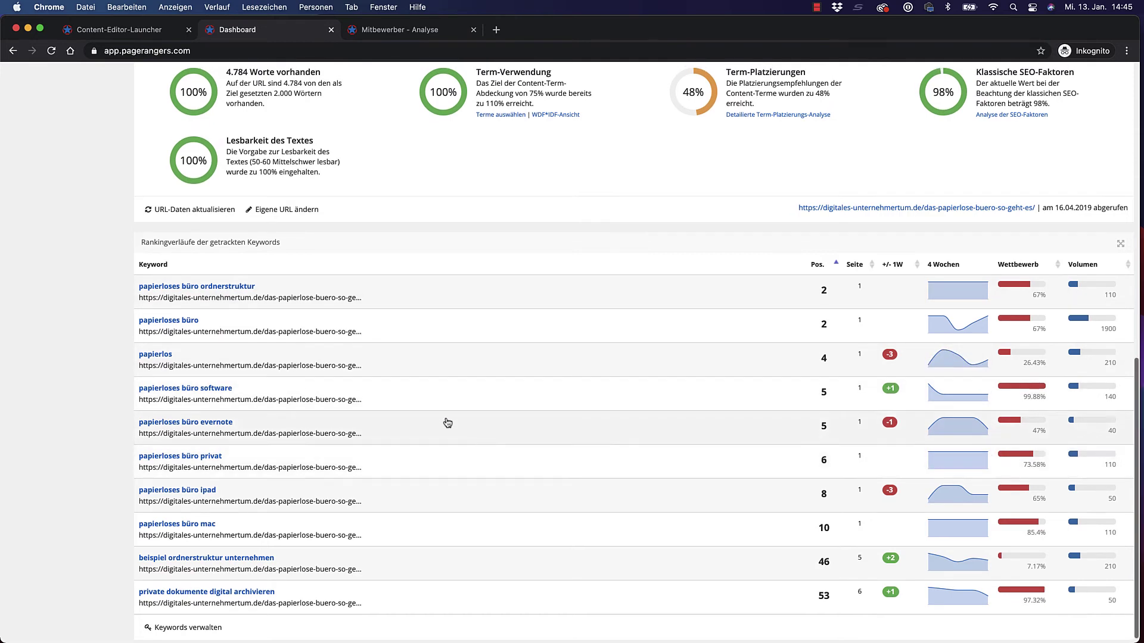
scroll(497, 479, up, 3)
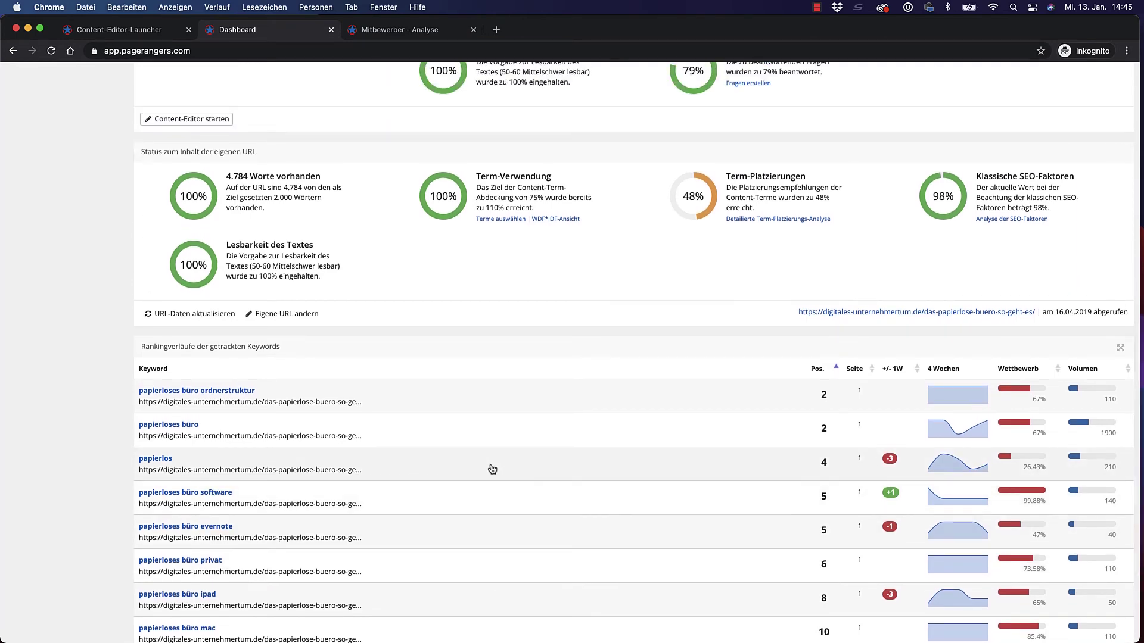
scroll(492, 470, up, 10)
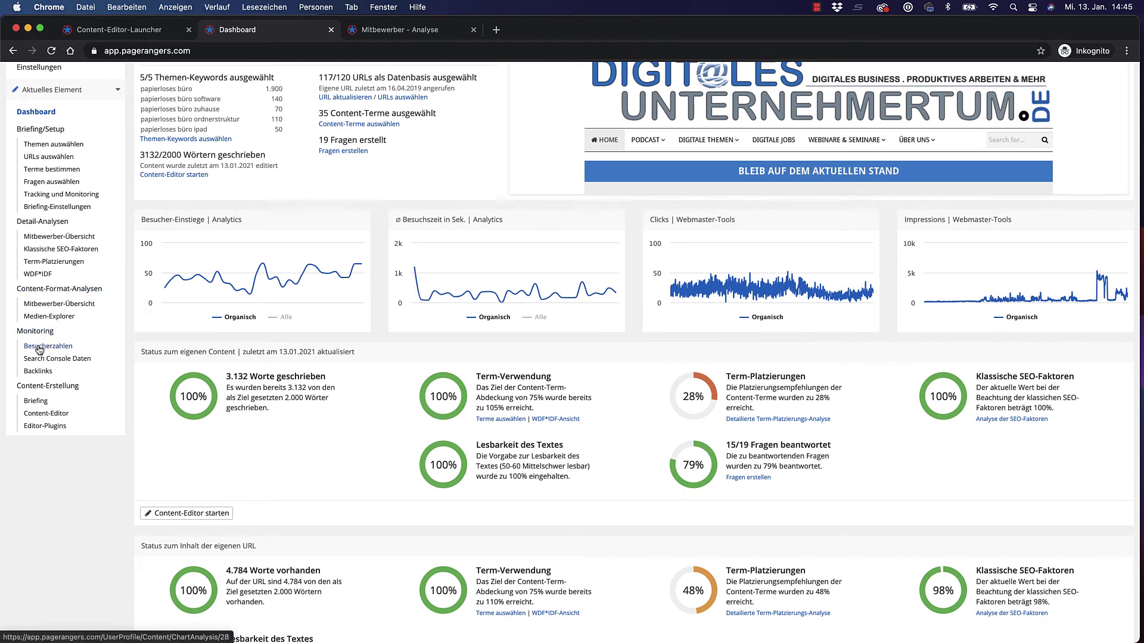
Open the detailed Besucherzahlen chart and limit its metrics to Org. neue Besucher (GA) and ∅ Besuchszeit (GA).
click(38, 349)
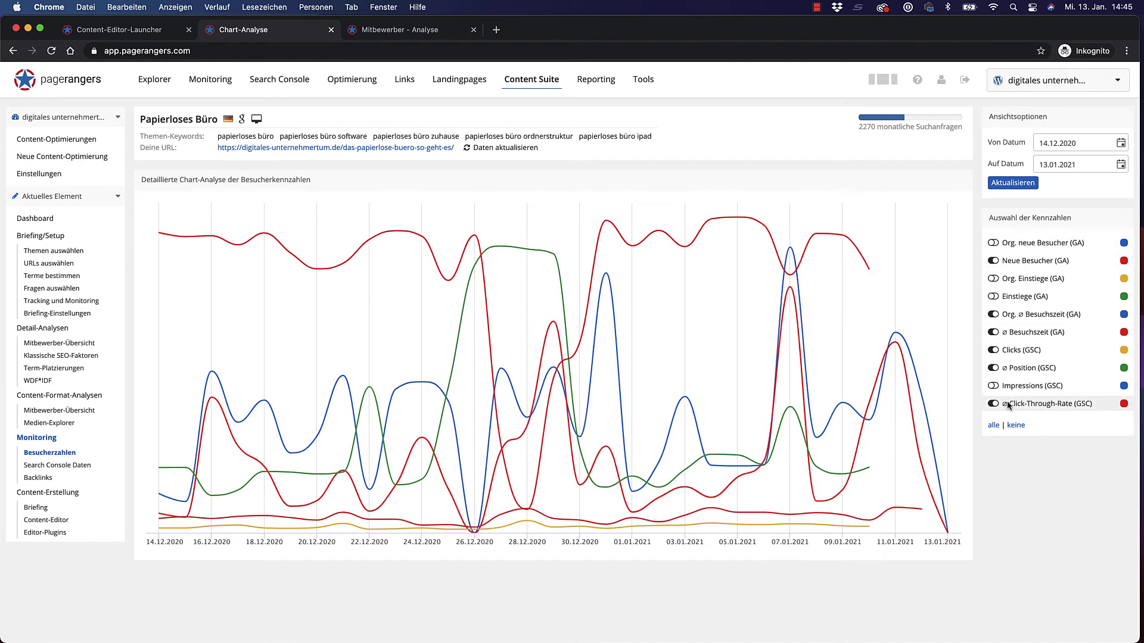
click(1011, 425)
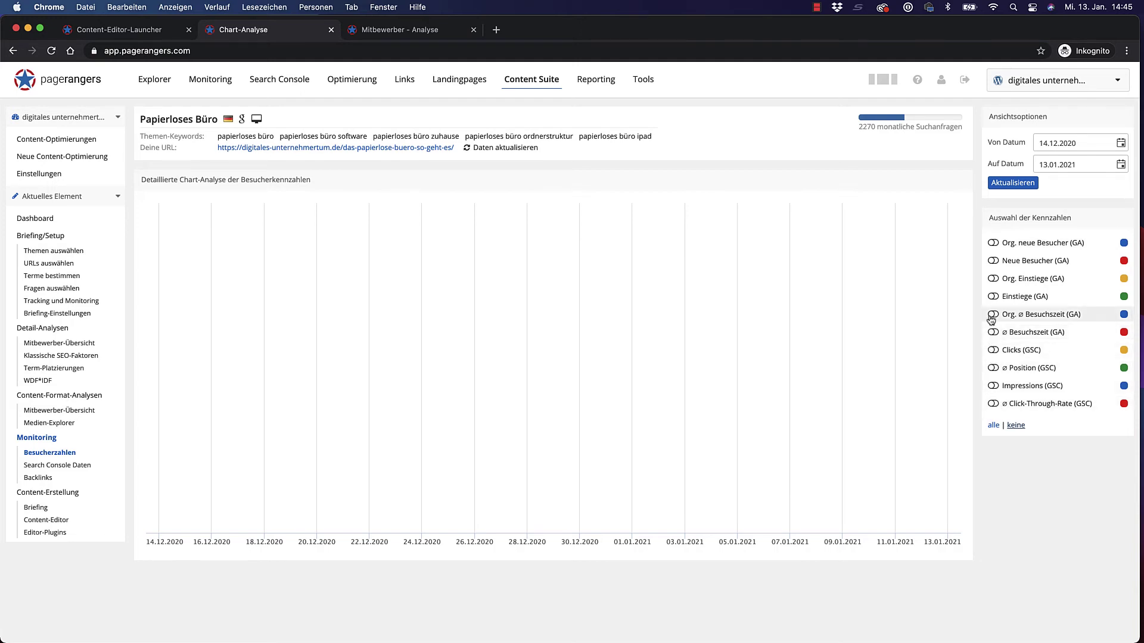
click(993, 244)
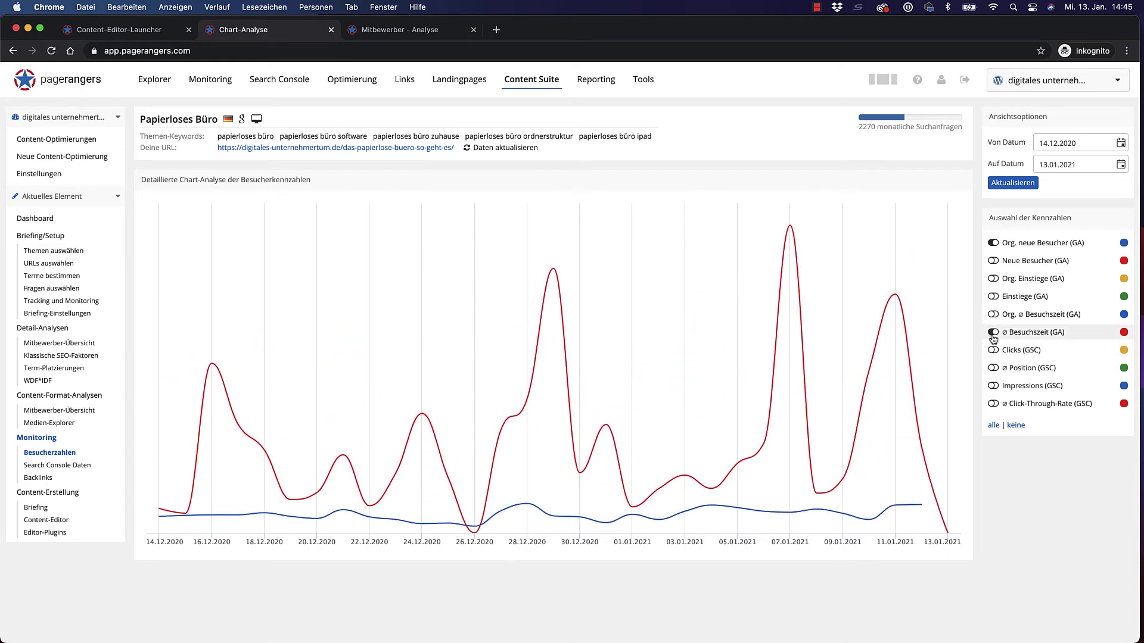
Examine the own URL's Search Console Daten, covering the impressions and clicks chart and the position, clicks, impressions and CTR totals.
click(80, 468)
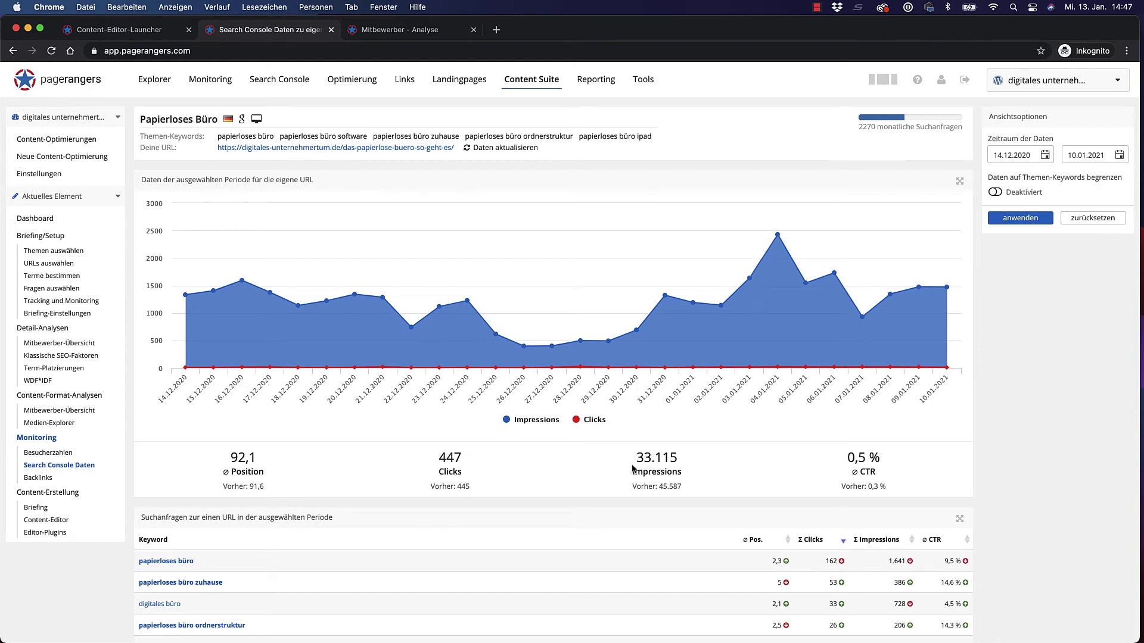
drag(440, 453, 463, 471)
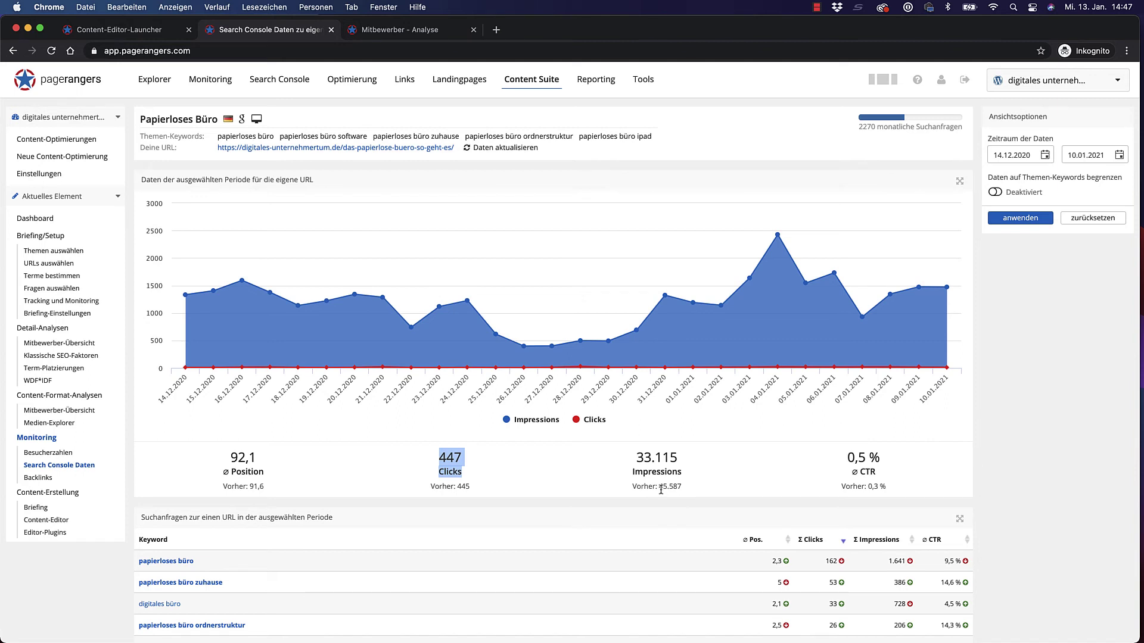
scroll(661, 489, down, 5)
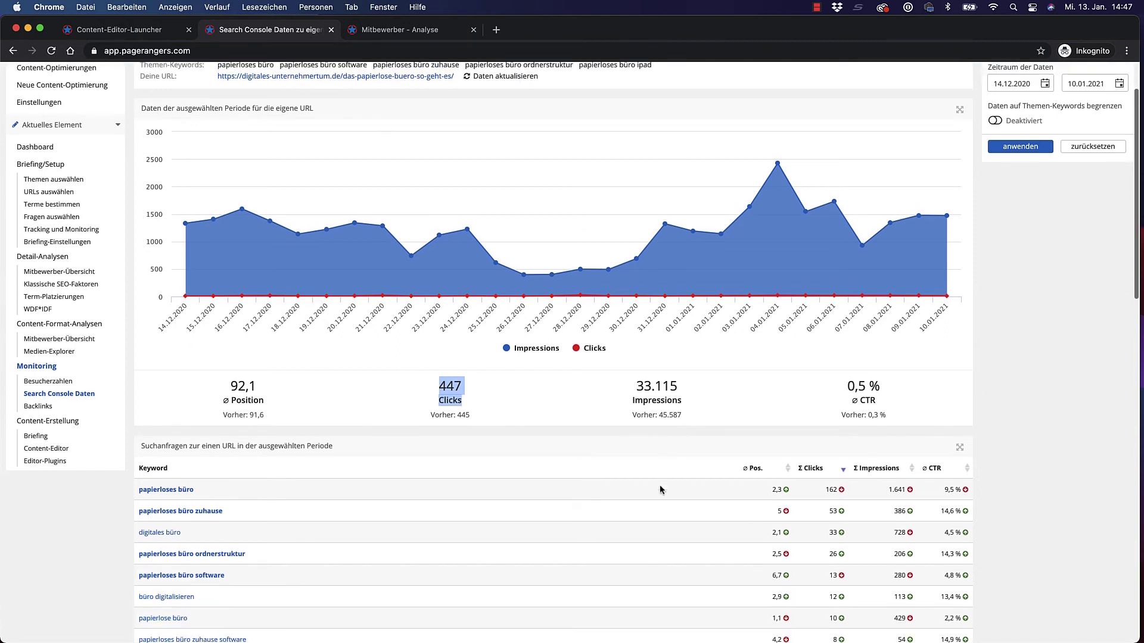
scroll(659, 490, down, 1)
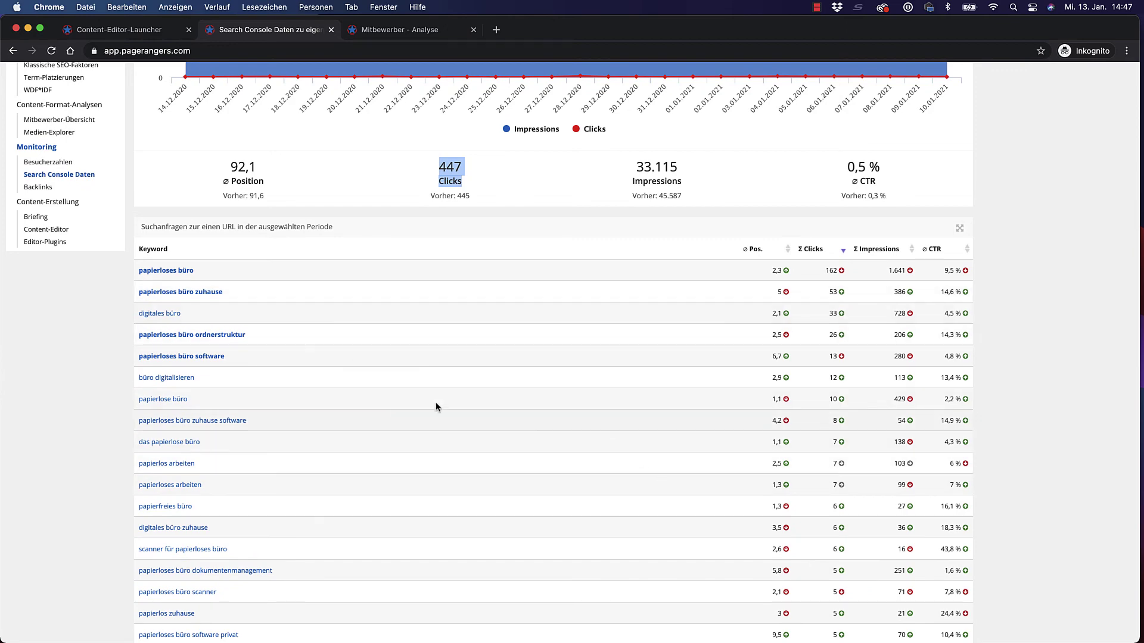
scroll(504, 384, up, 6)
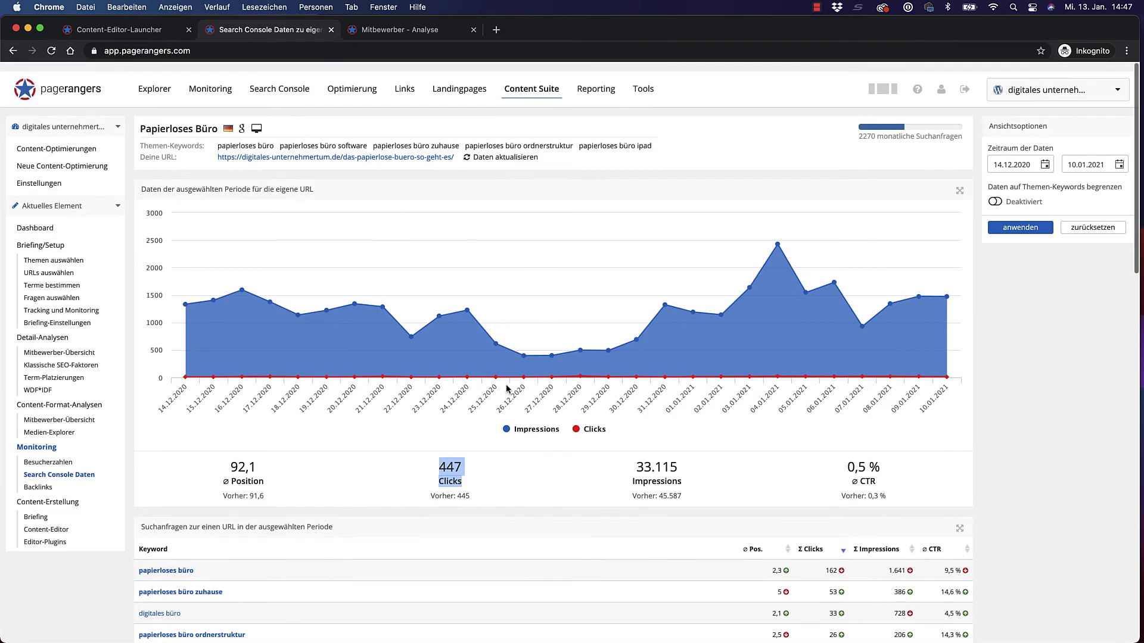
drag(457, 147, 223, 147)
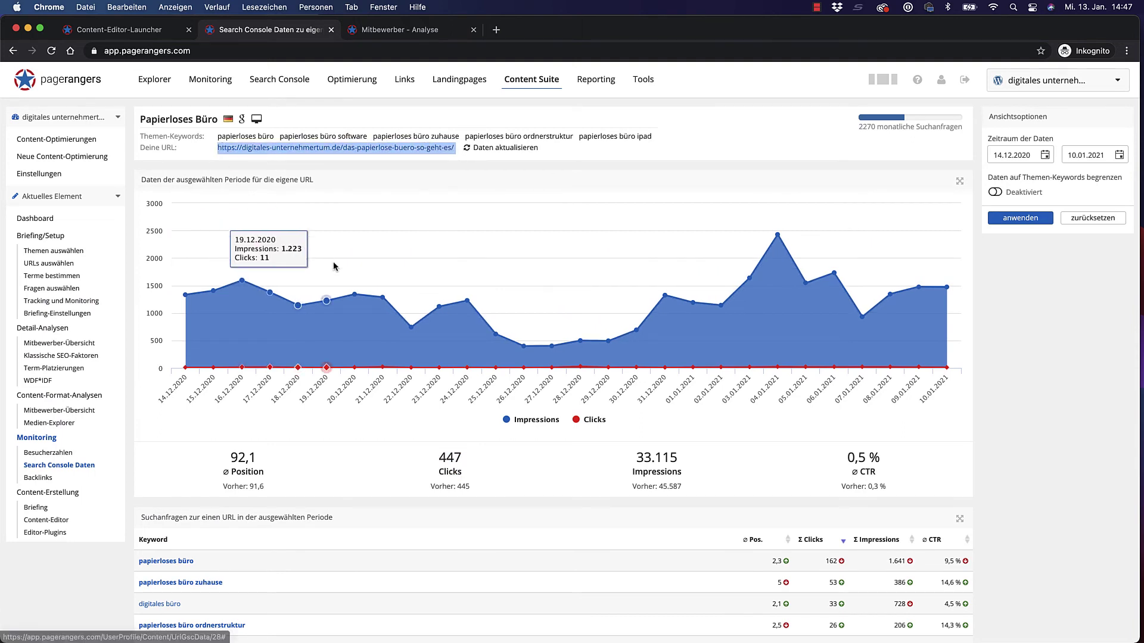
Examine the table of search queries for the own URL, comparing position, clicks, impressions and CTR per keyword.
scroll(438, 516, down, 3)
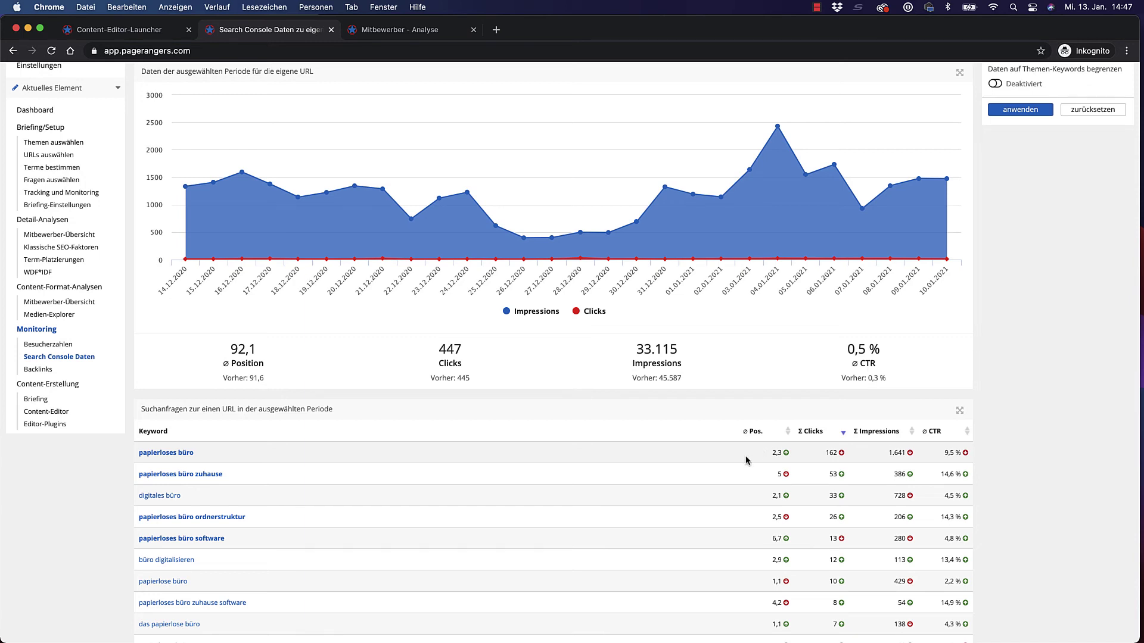
scroll(574, 503, down, 5)
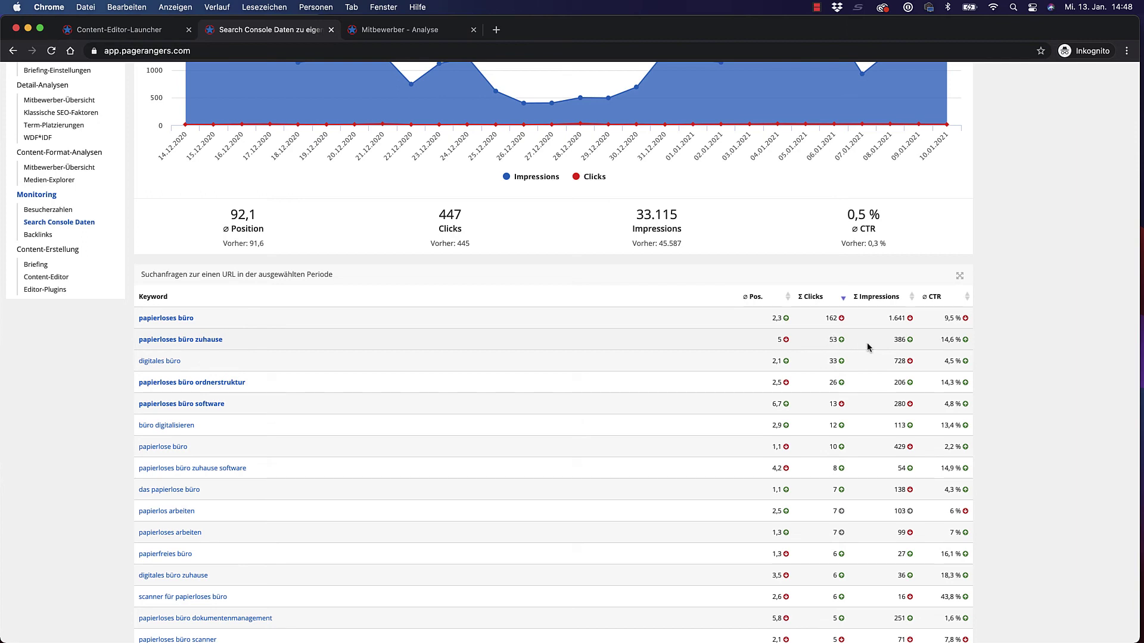
scroll(754, 480, down, 5)
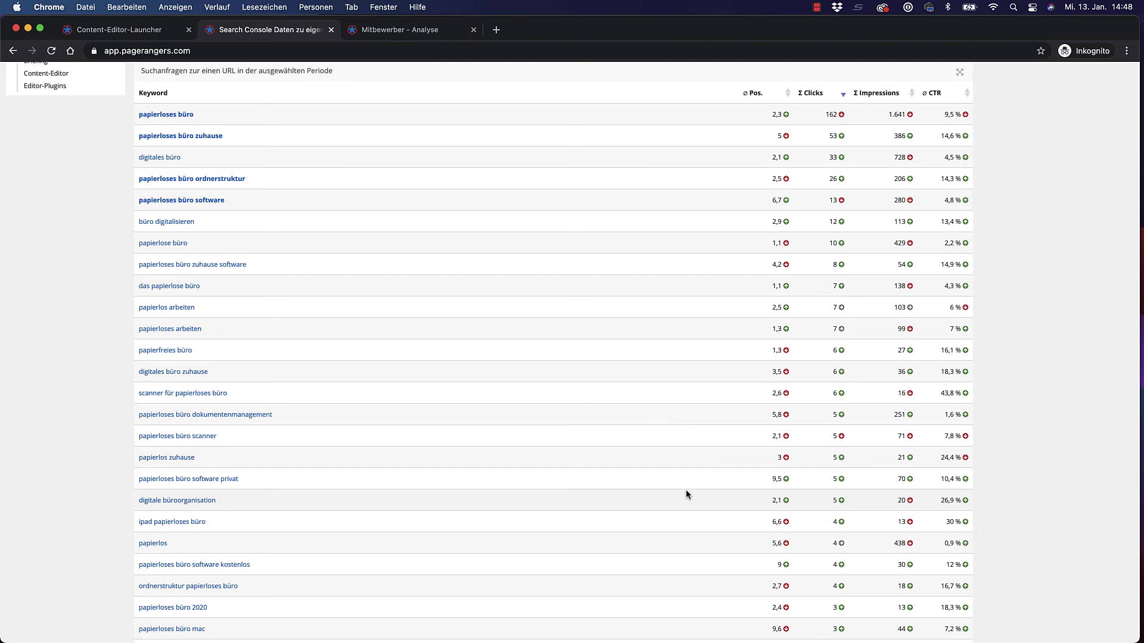
scroll(683, 492, down, 2)
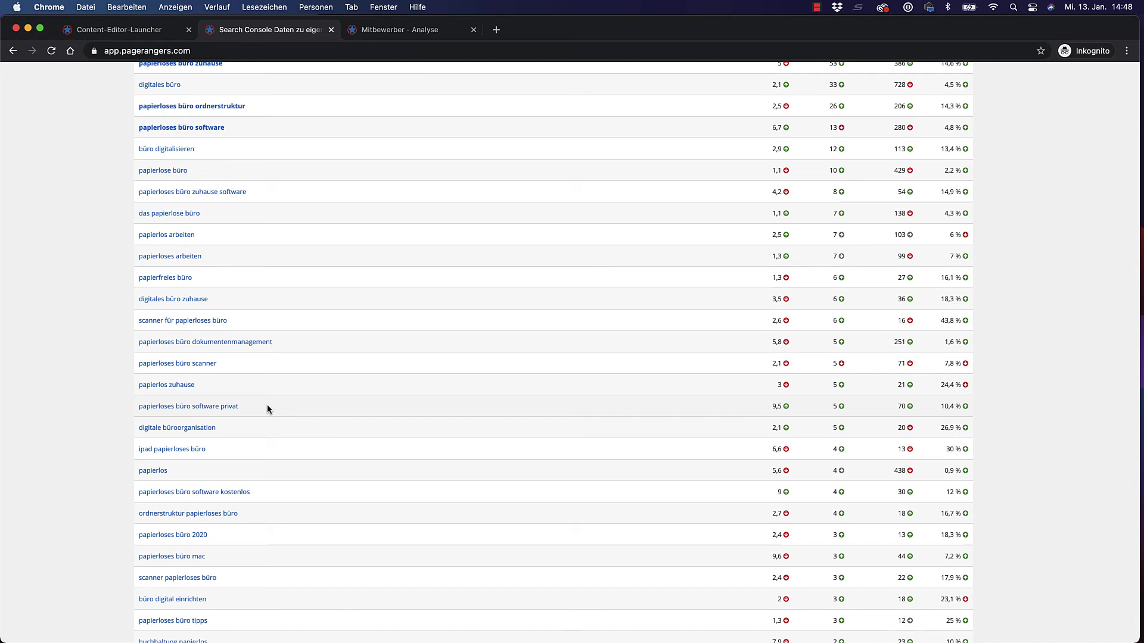
scroll(270, 408, up, 5)
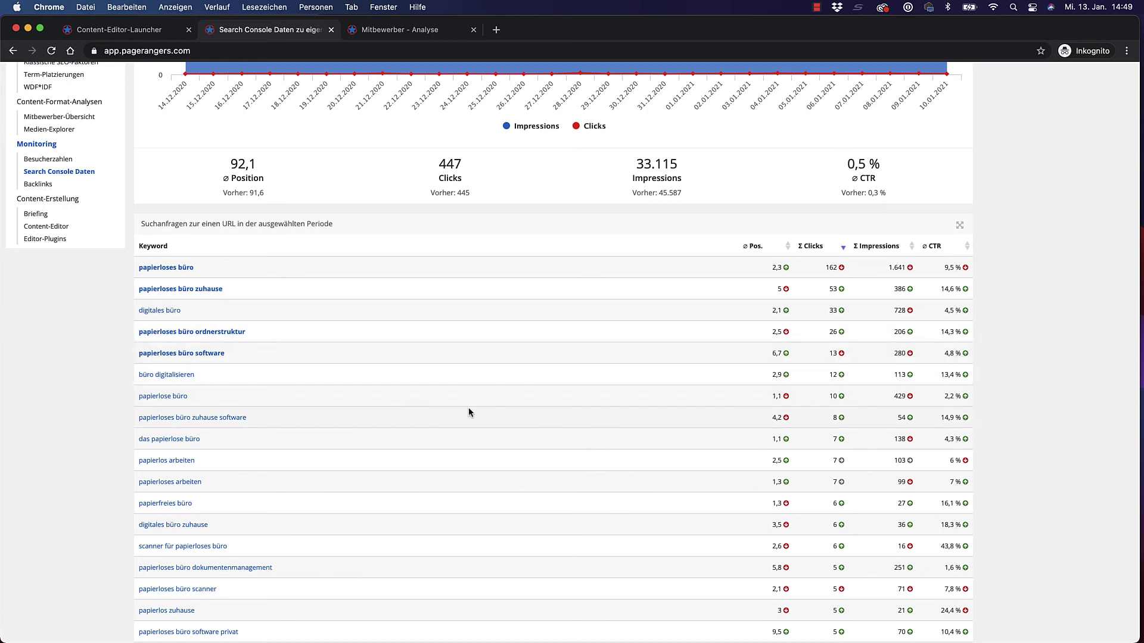
Open the own URL's tracked Backlinks and inspect the domain rating details of the personal-wissen.net link.
click(49, 187)
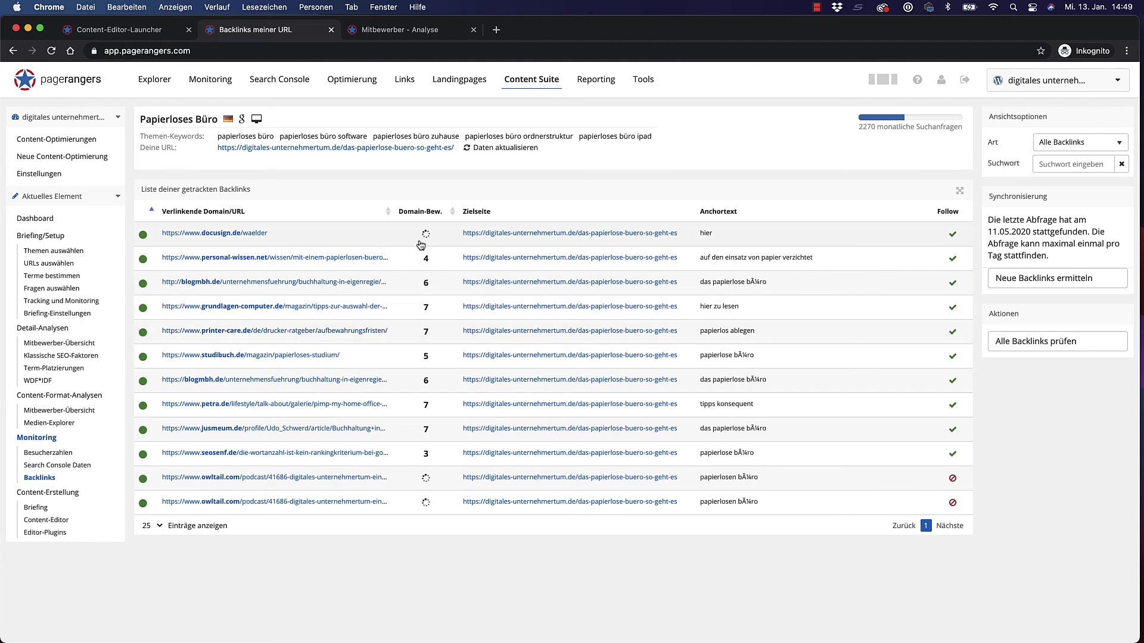
mouse_move(427, 261)
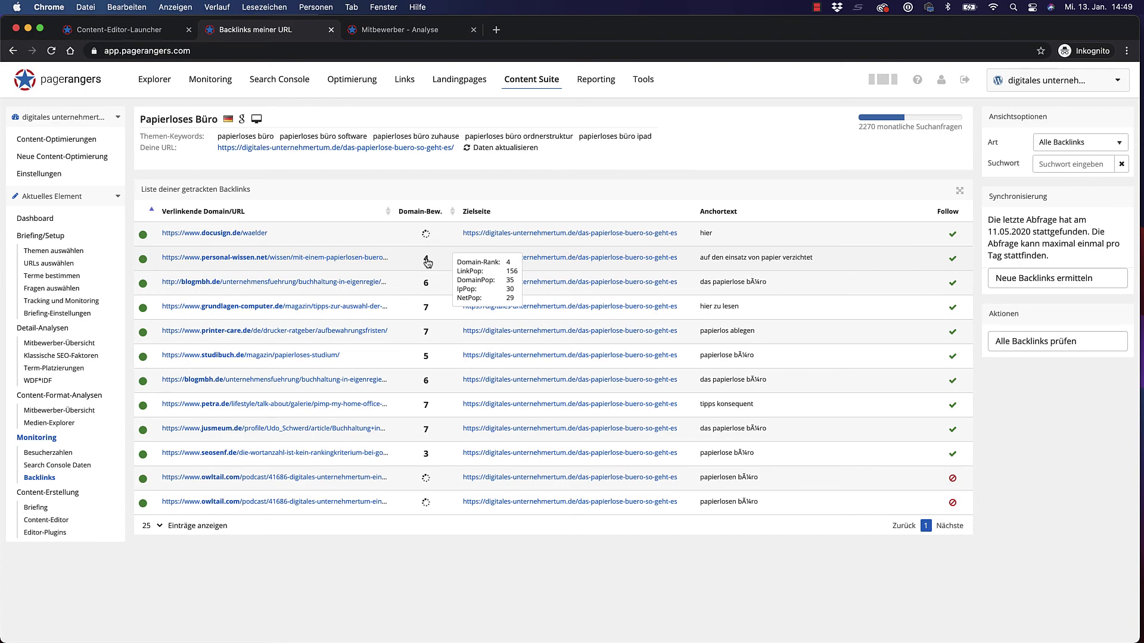
Return to the optimization's dashboard and open its Themen-Keywords selection.
key(super+bracketleft)
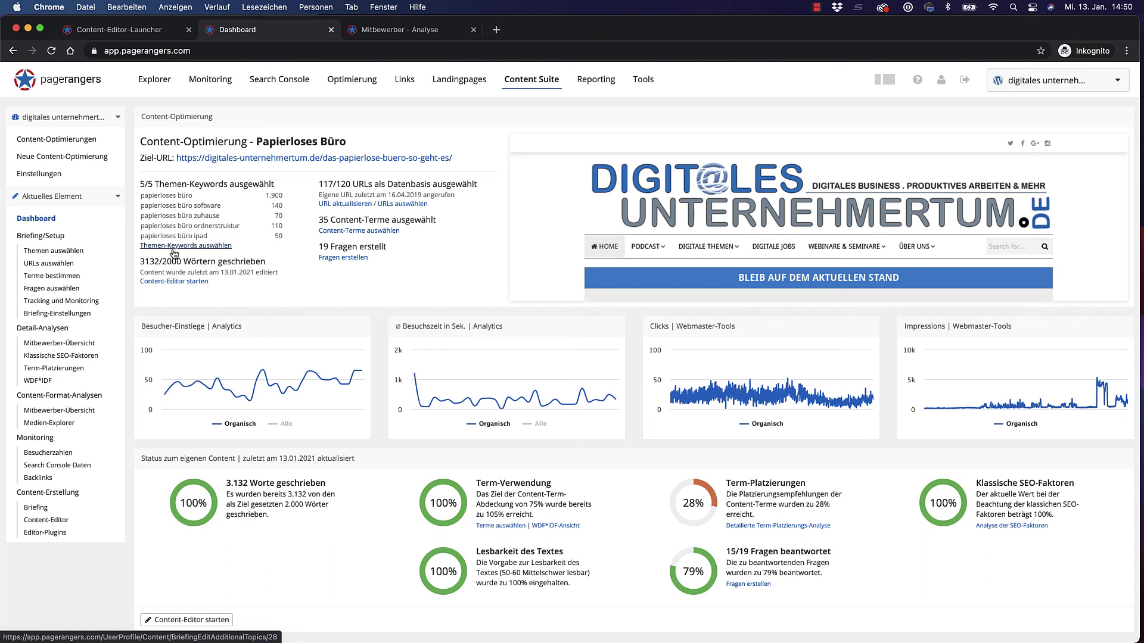
click(175, 247)
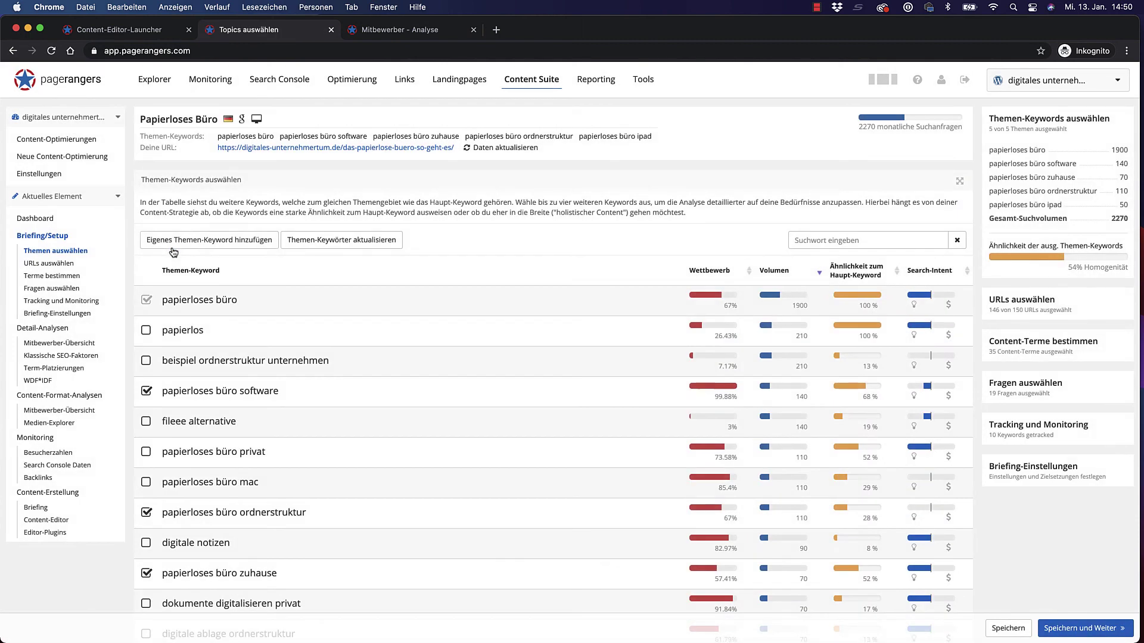